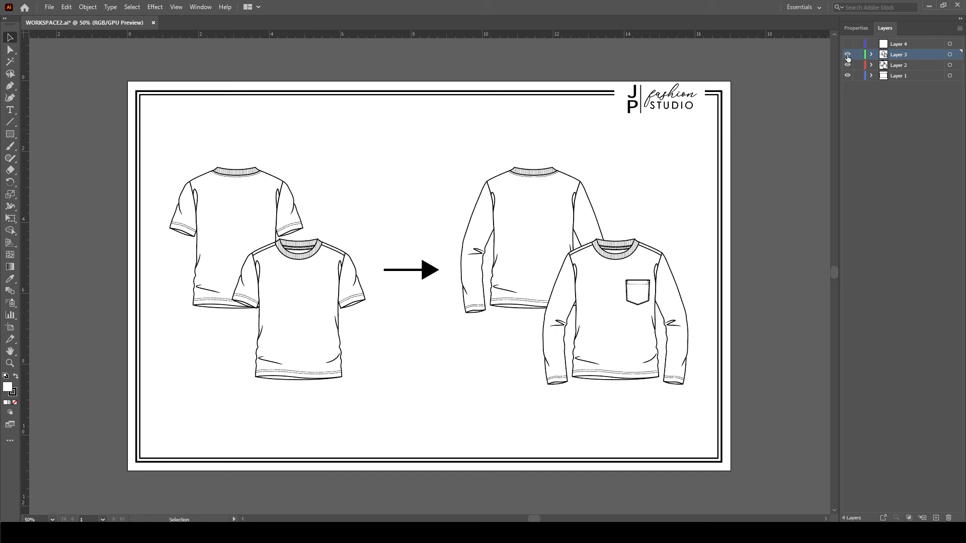
Hide Layer 3 and Layer 2, and make Layer 4 visible and active for drawing with the Pen tool
click(847, 55)
click(847, 66)
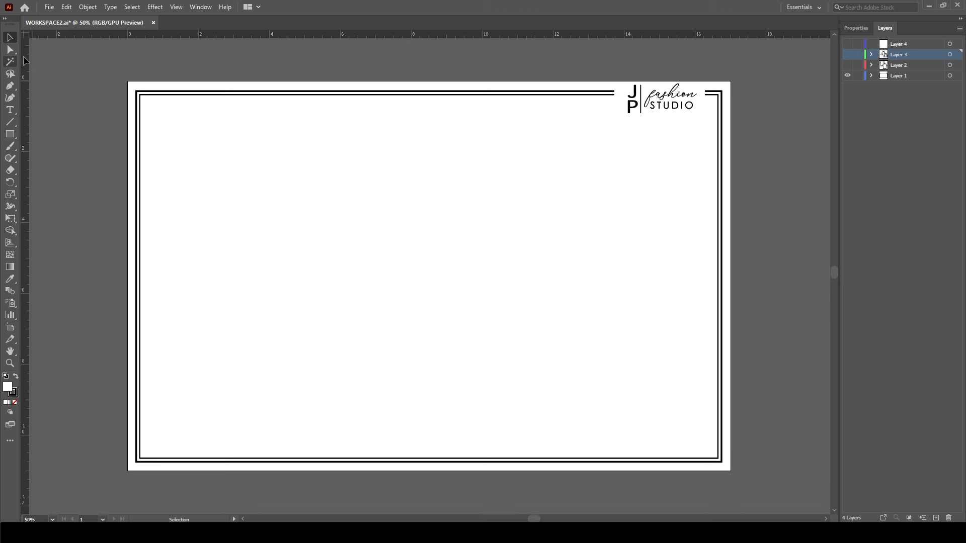
click(12, 86)
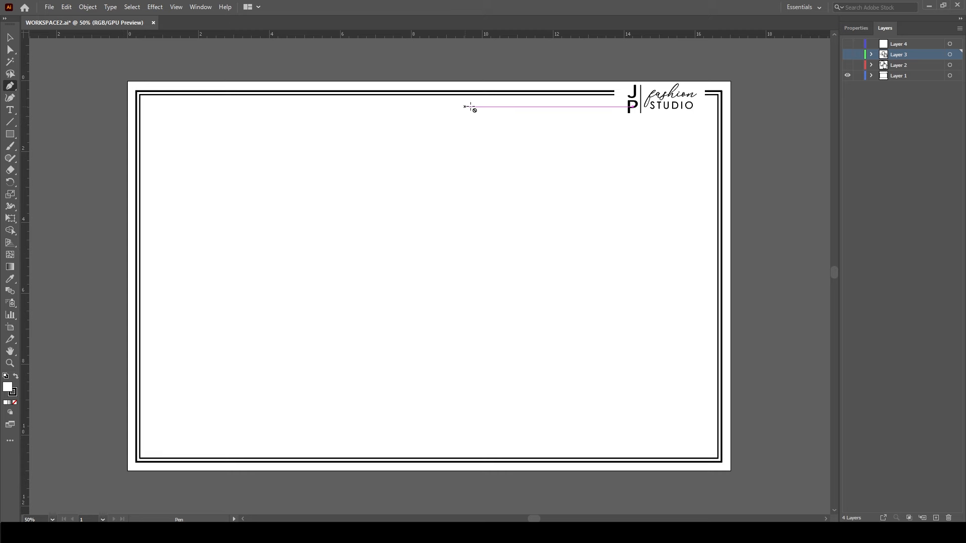
click(901, 47)
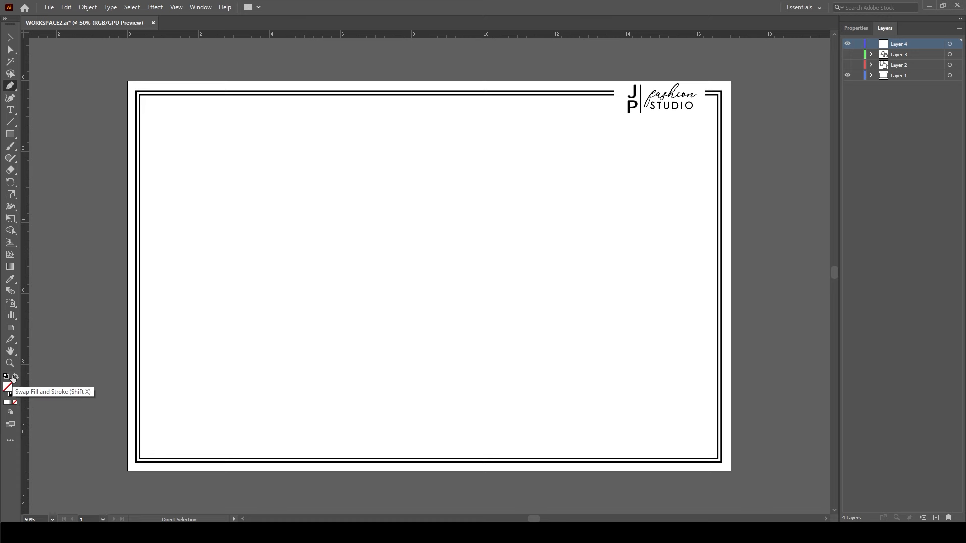
Draw a closed, irregular nine-anchor outline with straight Pen tool segments and an active stroke across the middle of the artboard
click(13, 393)
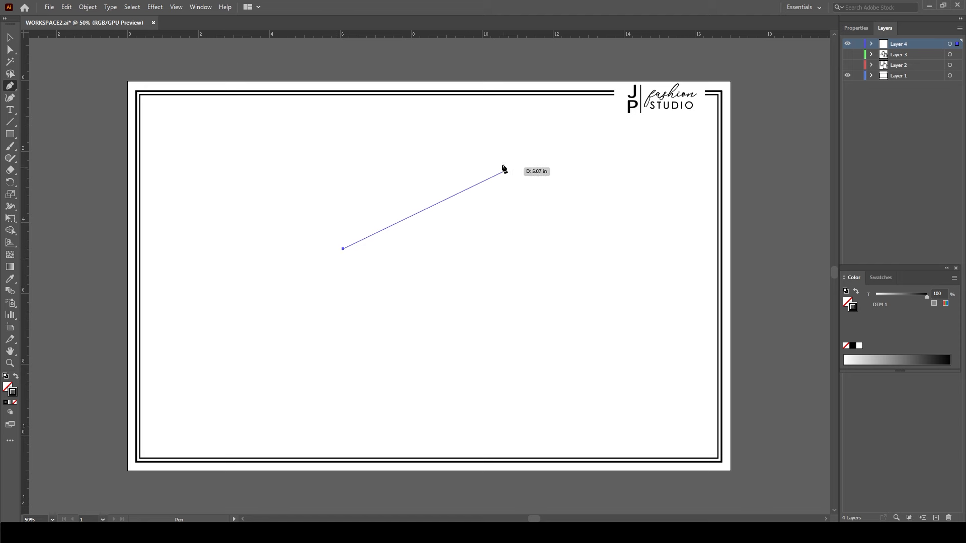
click(418, 170)
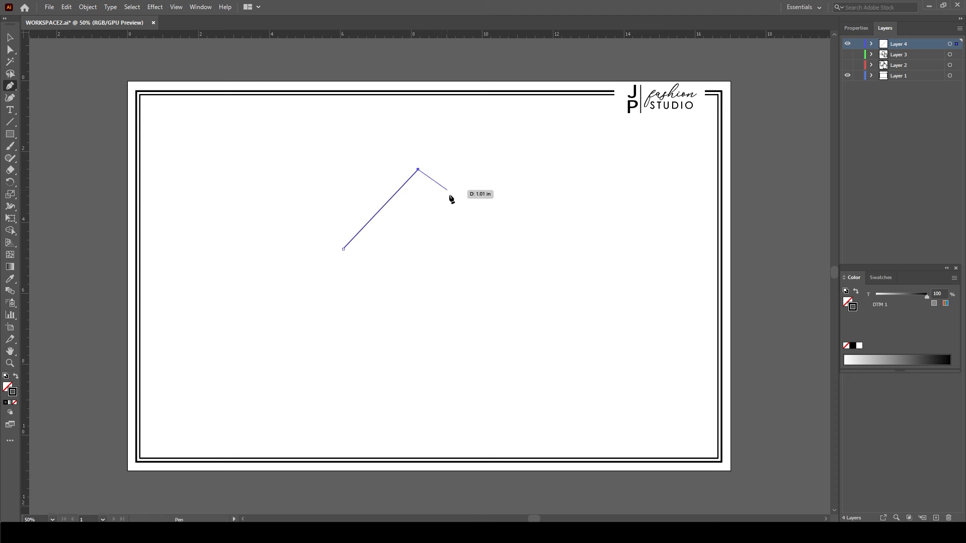
click(488, 195)
click(561, 174)
click(609, 262)
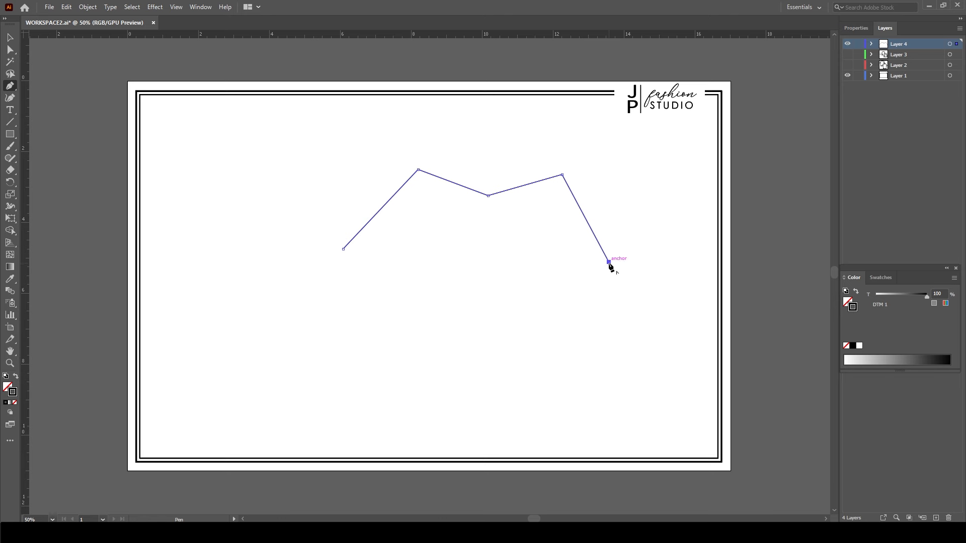
click(572, 296)
click(476, 303)
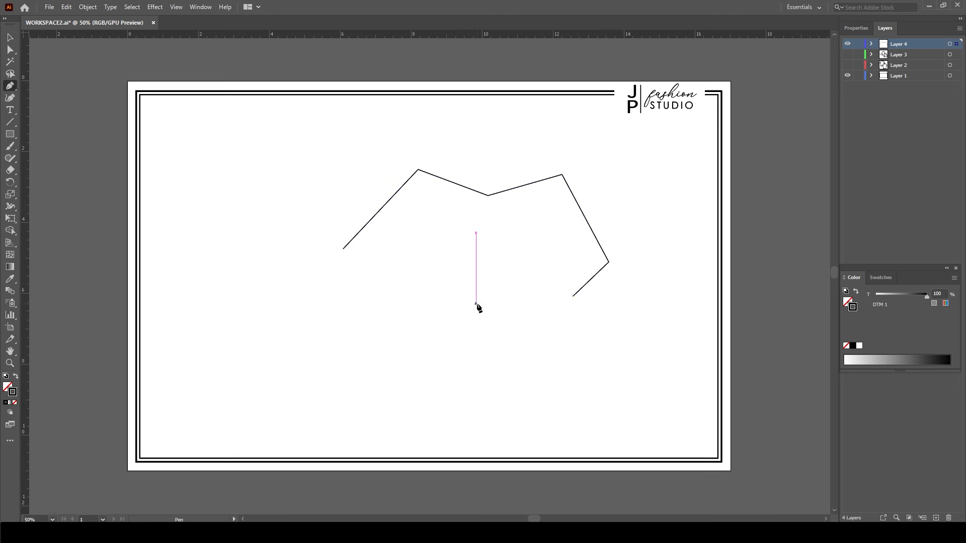
click(486, 266)
click(382, 307)
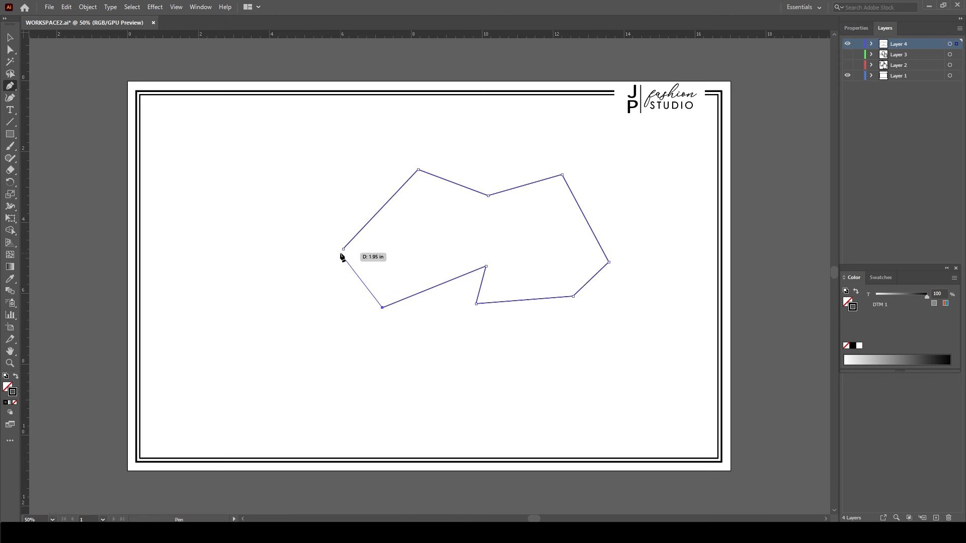
click(343, 249)
Undo closing the outline and continue it as an open path with an anchor below and left of its start
key(ctrl+z)
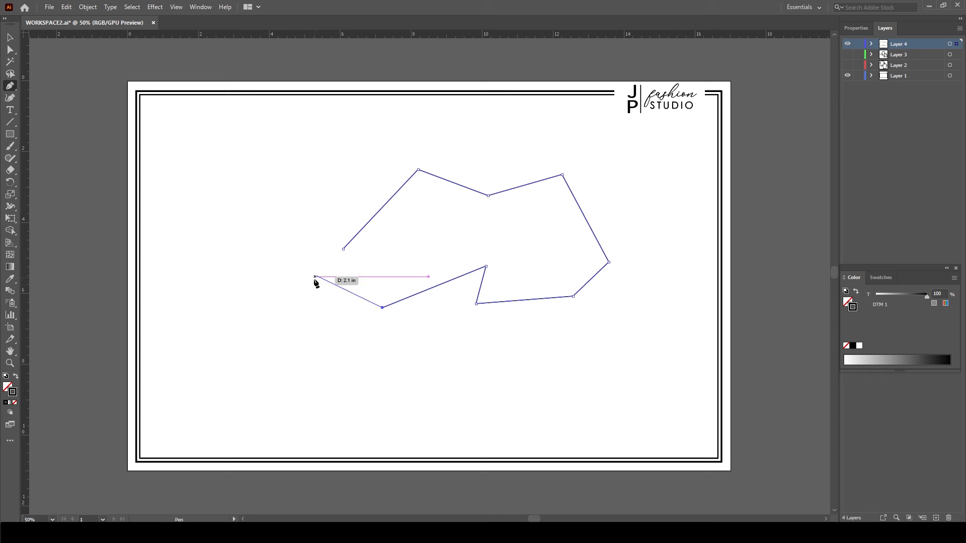
click(319, 284)
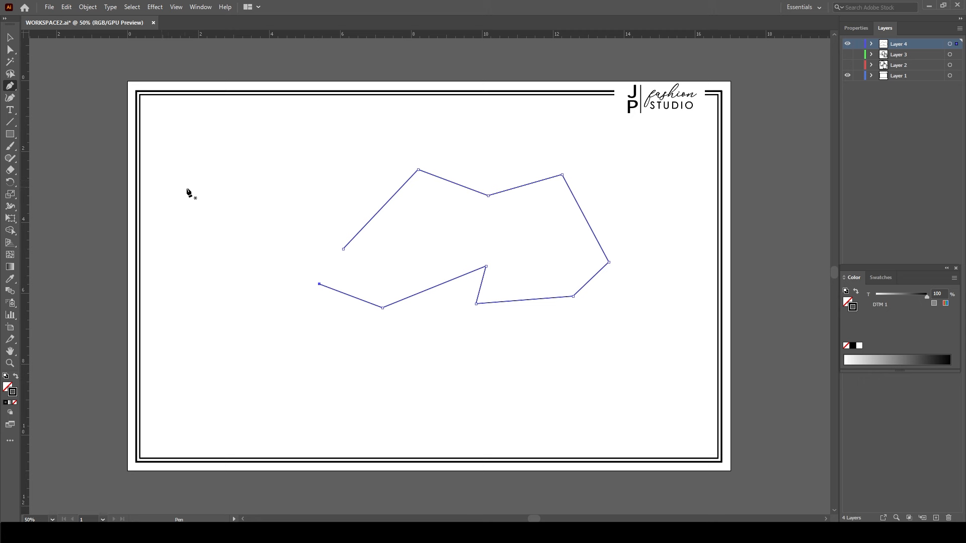
Select the whole open practice path and delete it from Layer 4
click(11, 38)
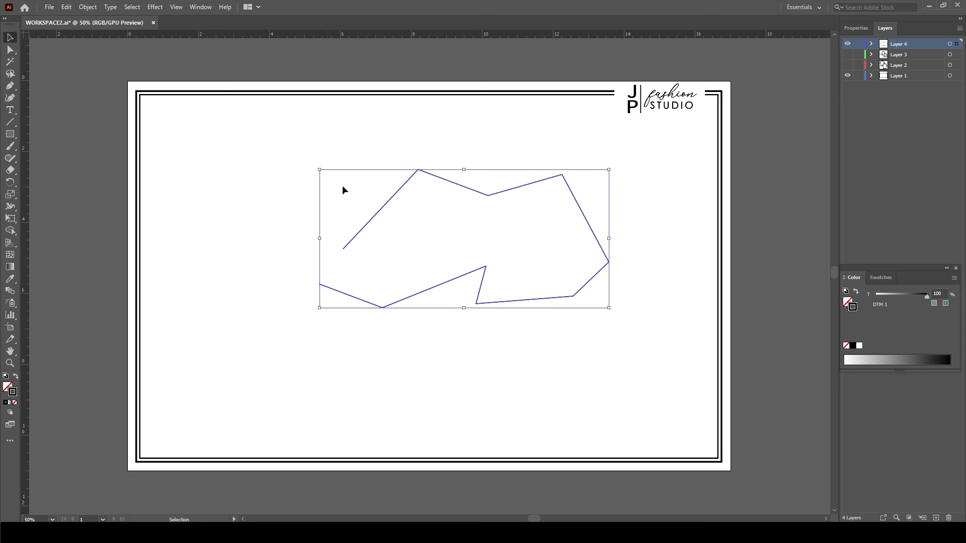
key(ctrl+z)
key(Delete)
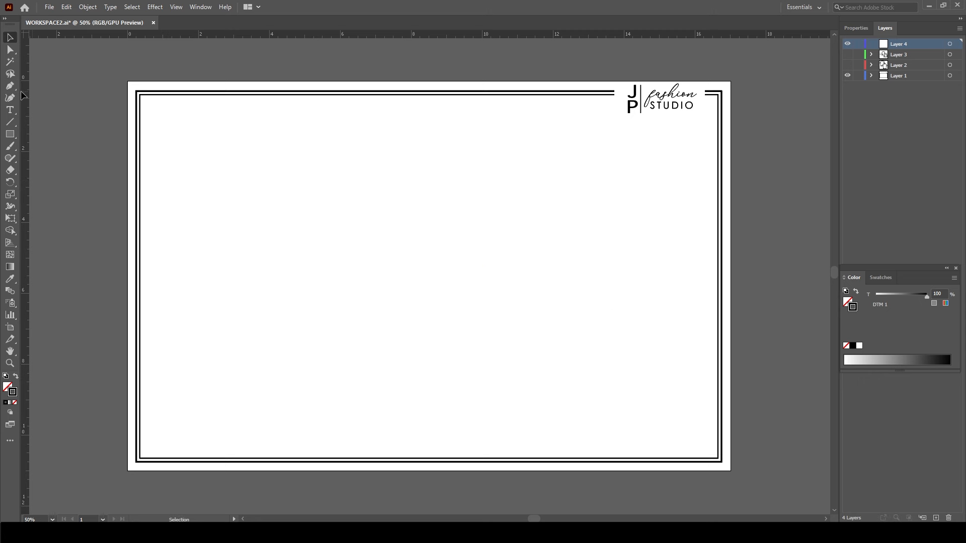
Draw a closed seven-anchor polygon with the Pen tool, finishing on its first anchor, and delete the shape
click(10, 86)
click(287, 213)
click(343, 185)
click(468, 209)
click(491, 174)
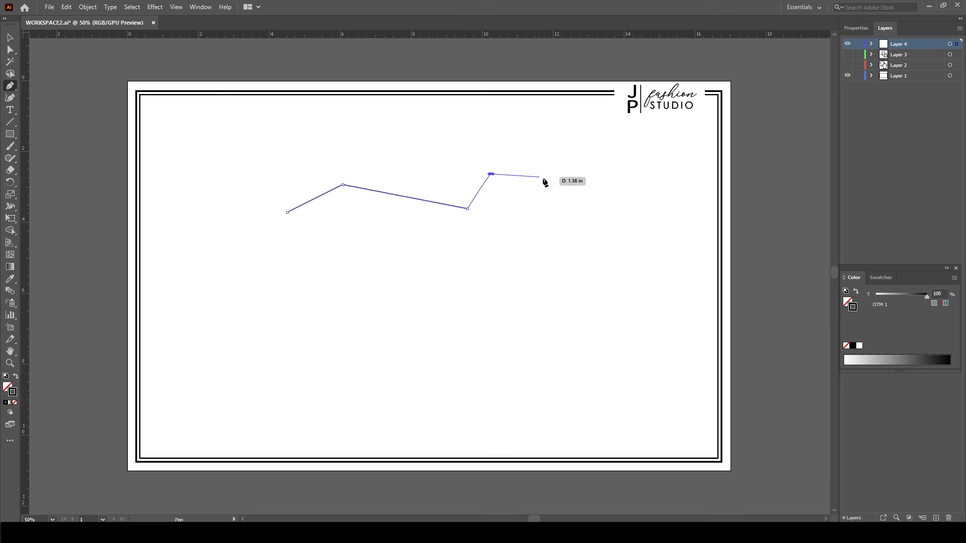
click(585, 204)
click(602, 276)
click(429, 328)
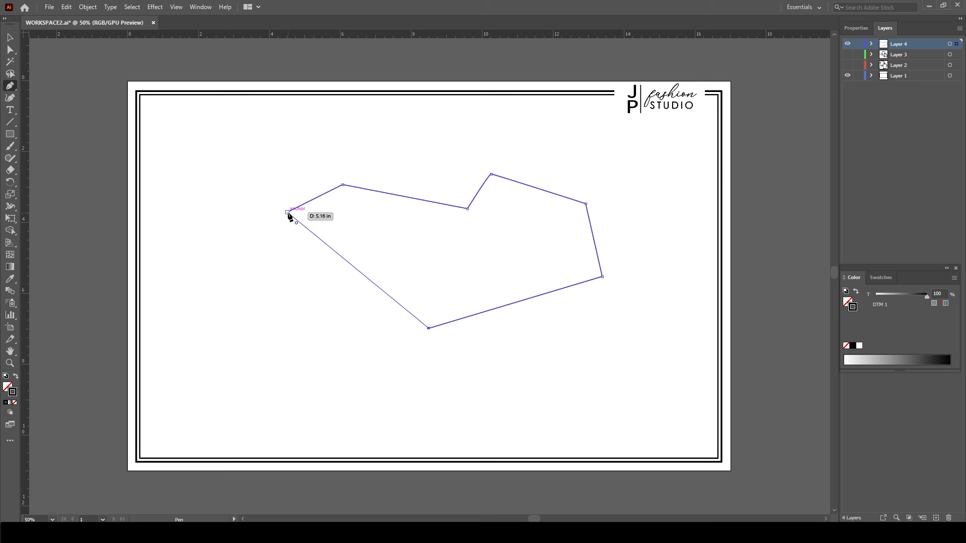
click(287, 213)
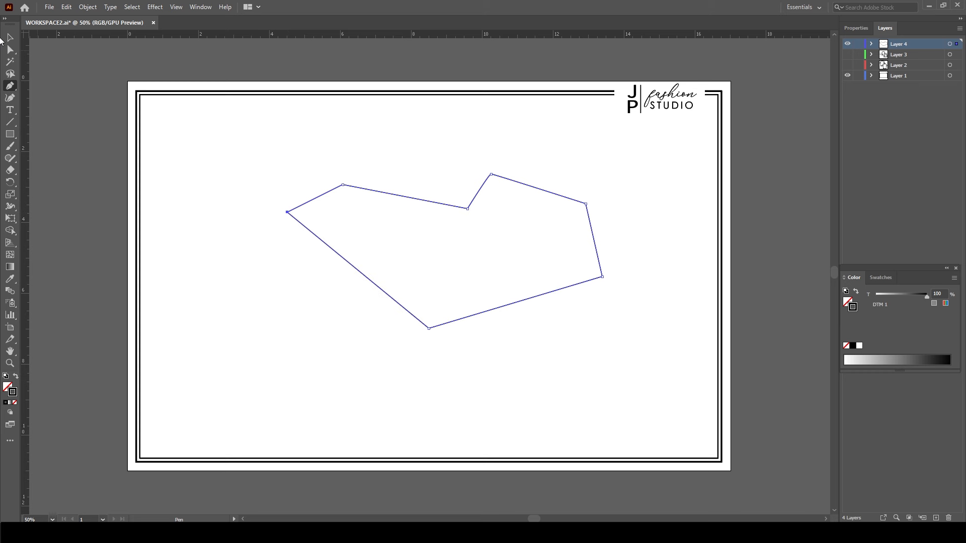
key(Delete)
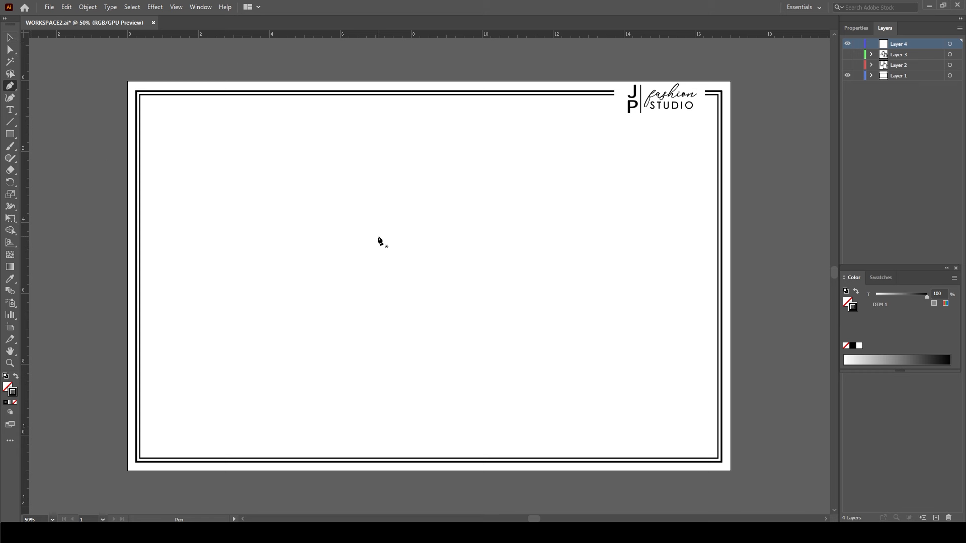
Draw a closed Pen tool shape with straight segments along its upper left edges and curved segments around the rest
click(342, 254)
drag(406, 180, 412, 181)
key(ctrl+z)
click(361, 187)
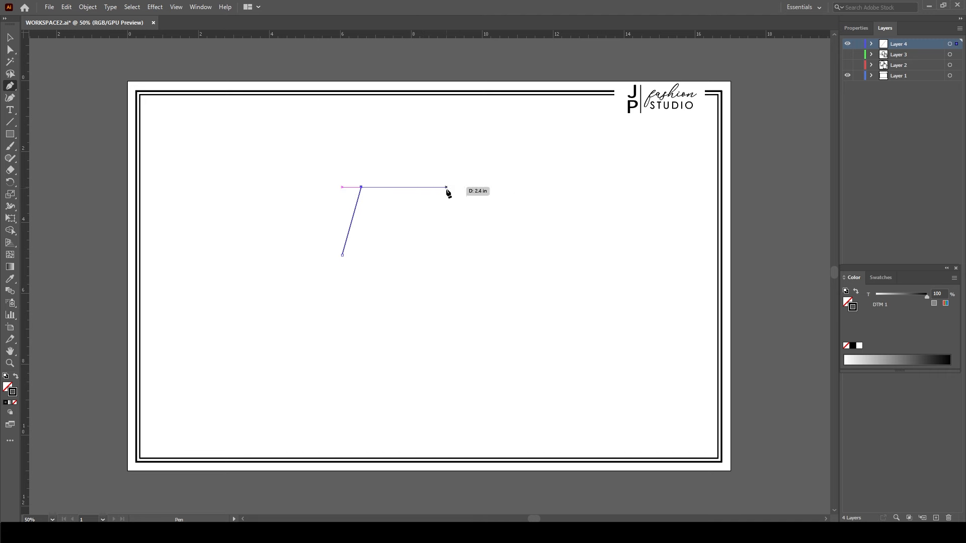
click(426, 225)
click(486, 187)
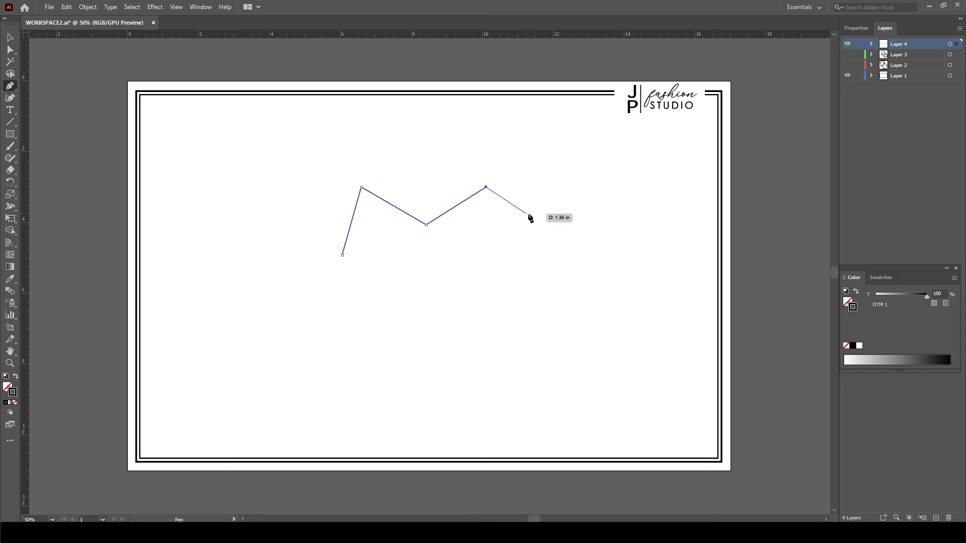
drag(536, 216, 545, 243)
drag(479, 273, 481, 293)
drag(449, 334, 312, 297)
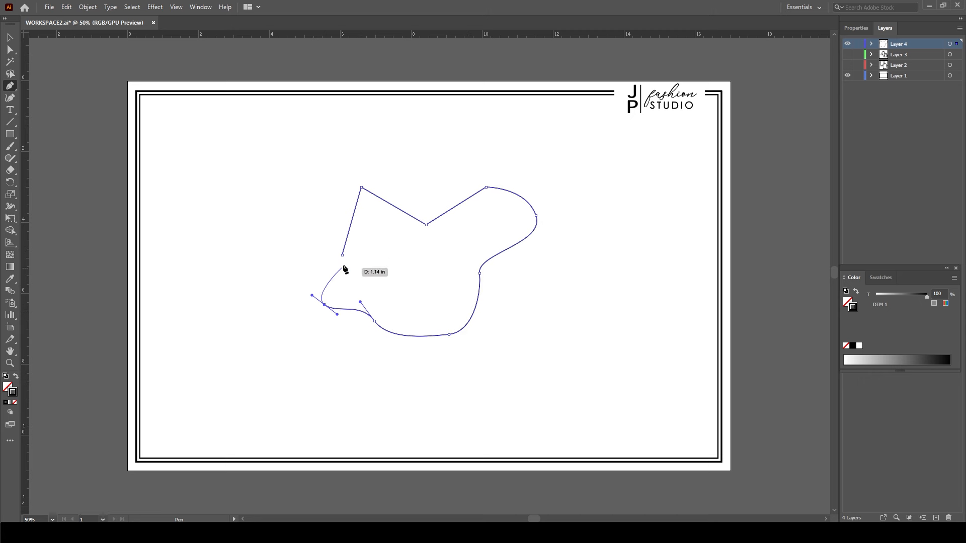
drag(342, 255, 337, 232)
Remove six anchors from the shape with the Delete Anchor Point tool, keeping the upper left, upper middle and rightmost anchors
click(11, 87)
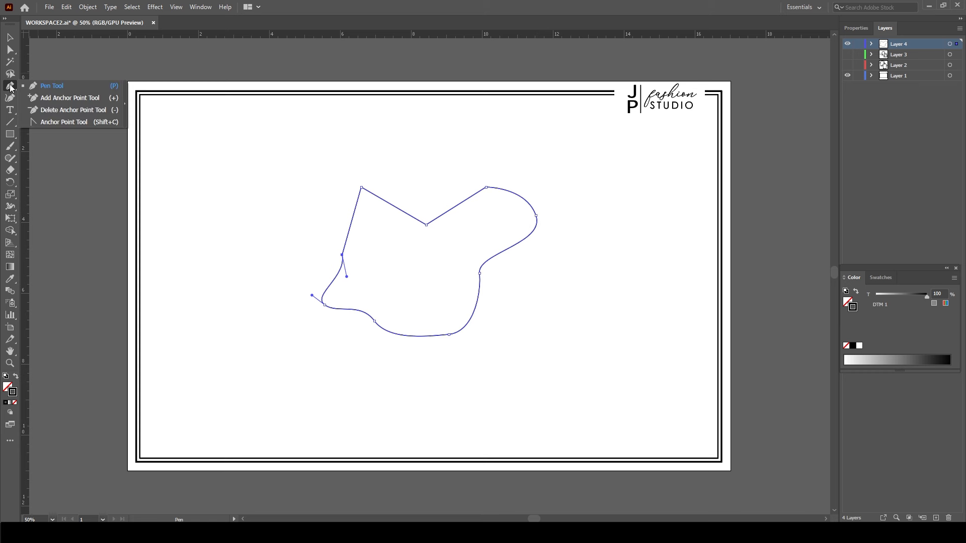
click(56, 110)
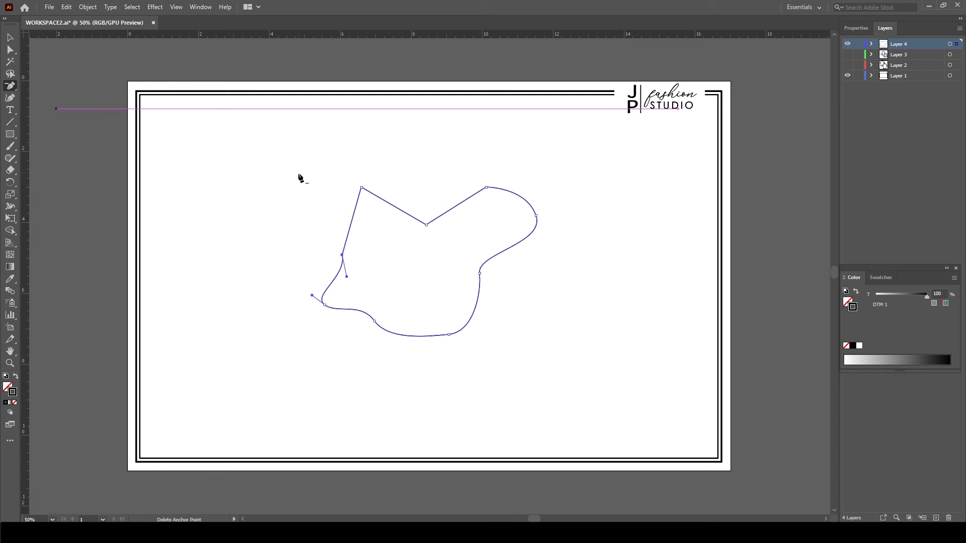
click(342, 256)
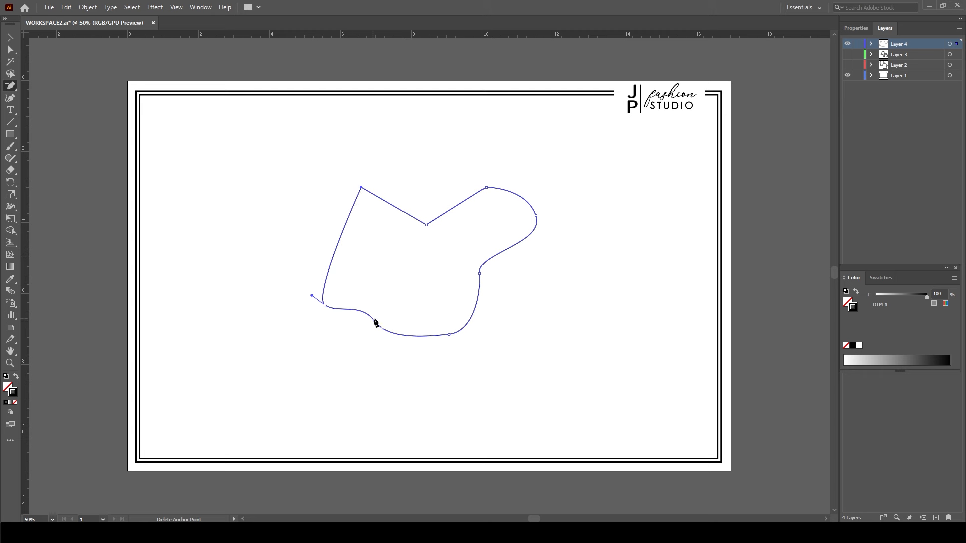
click(374, 321)
click(325, 305)
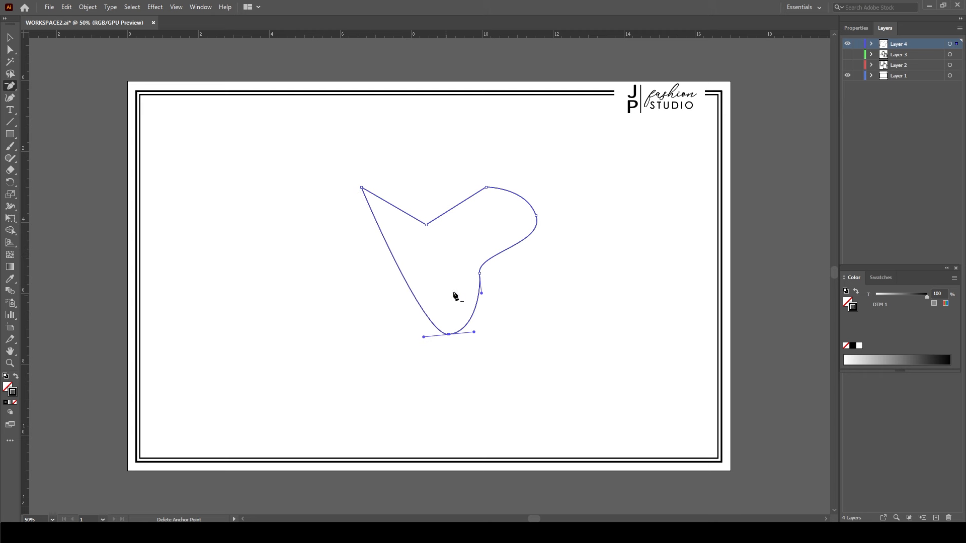
click(447, 334)
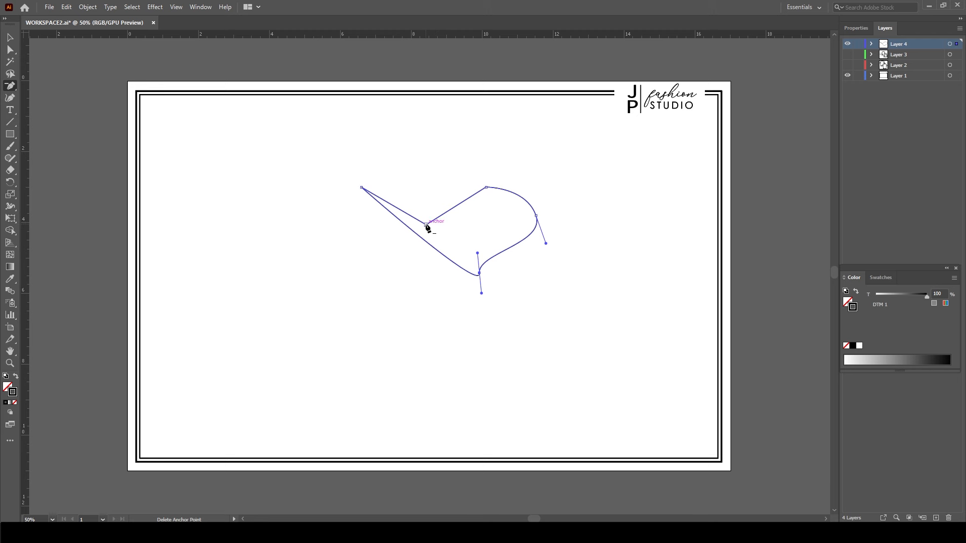
click(426, 225)
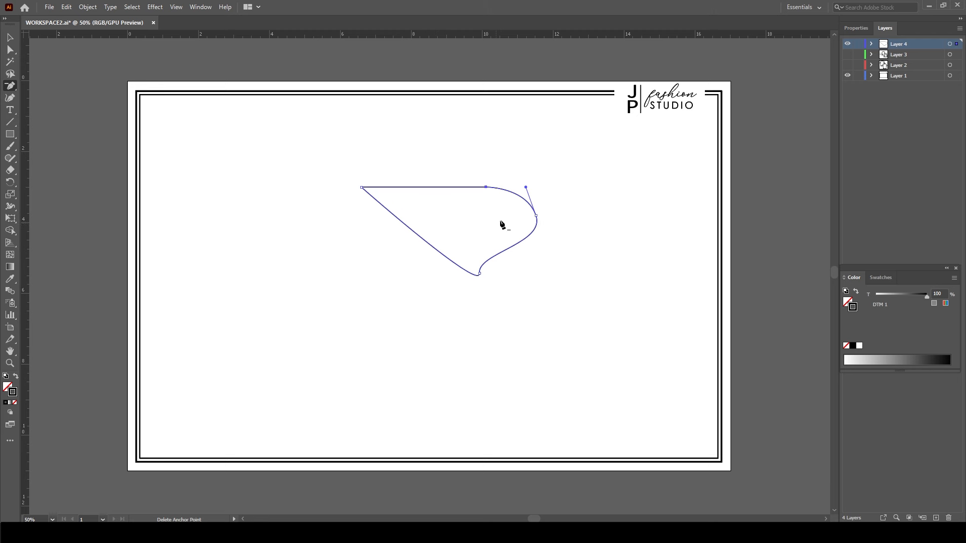
click(480, 274)
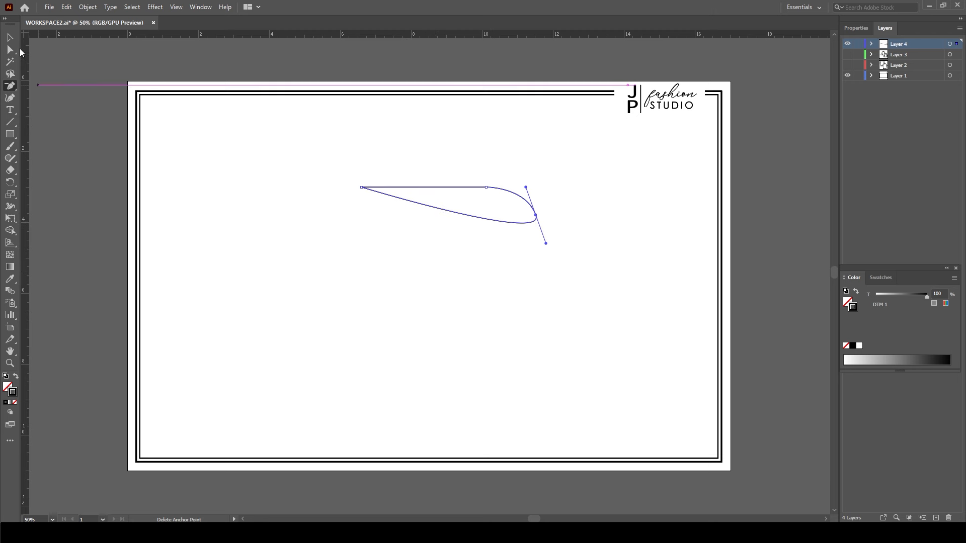
Reshape the curve at the rightmost anchor by pulling out new, longer direction handles with the Anchor Point tool
click(12, 89)
click(56, 122)
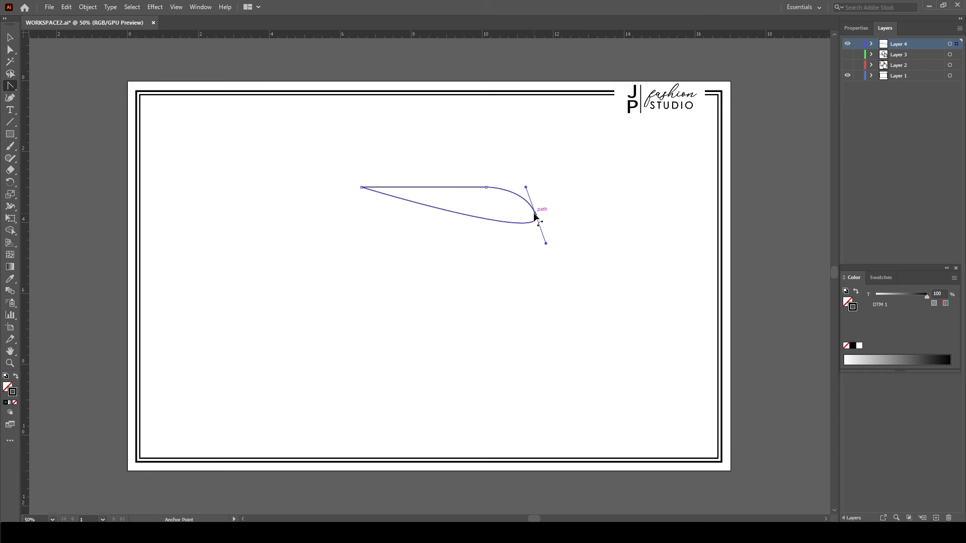
drag(535, 215, 488, 274)
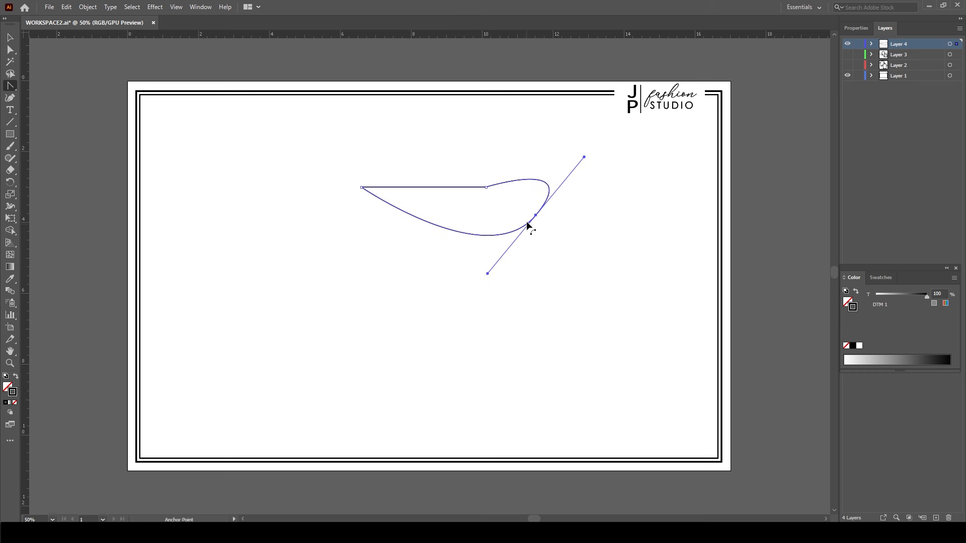
Reposition the three anchors with Direct Selection: the curved one down and left, the upper right one up, the left one down
key(a)
drag(536, 216, 486, 267)
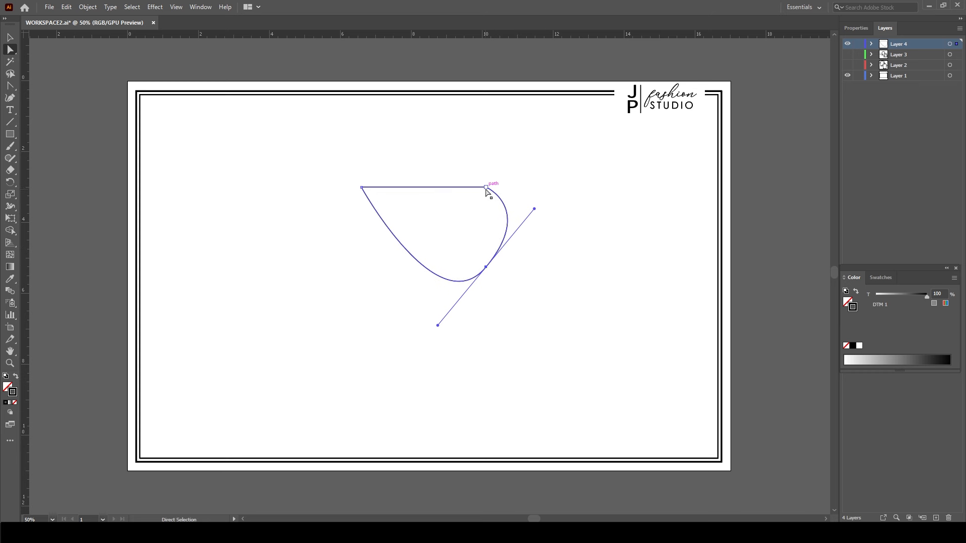
drag(486, 188, 475, 152)
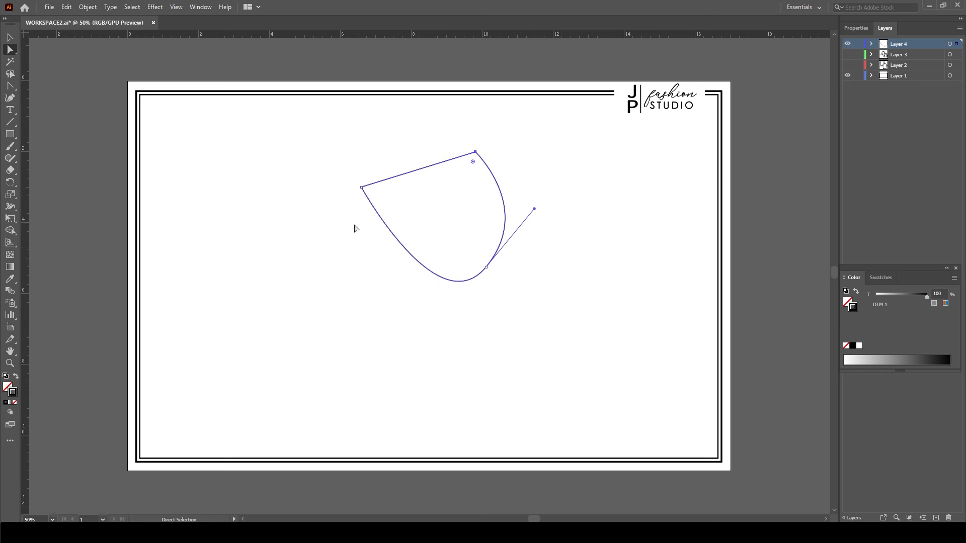
drag(362, 188, 357, 223)
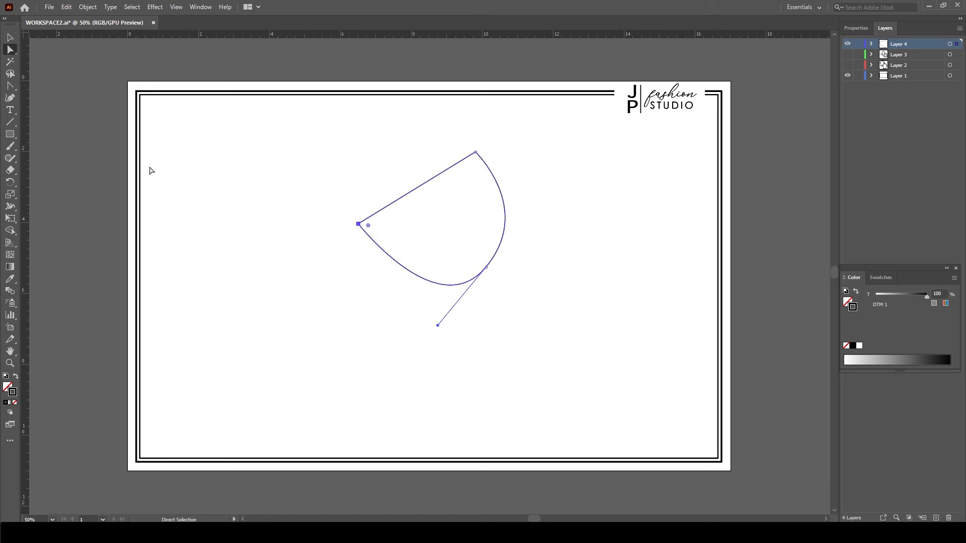
Pull vertical direction handles from the left anchor with the Anchor Point tool, and swing its upper handle inward to make the upper edge concave
click(10, 85)
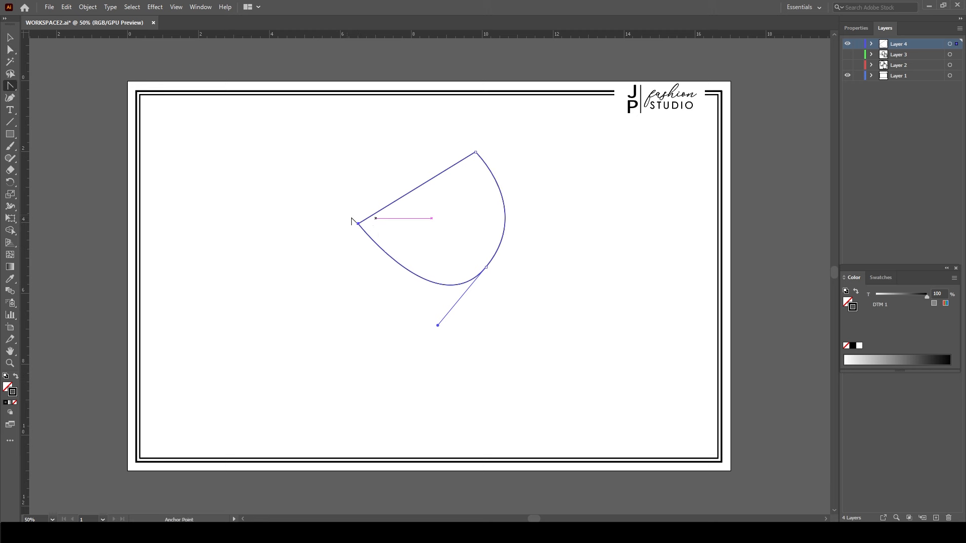
drag(358, 223, 358, 170)
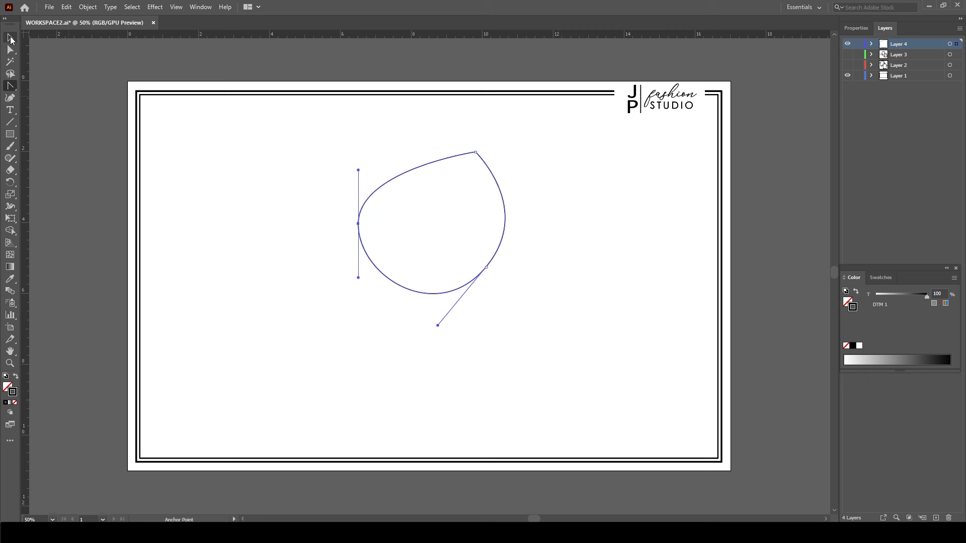
click(10, 38)
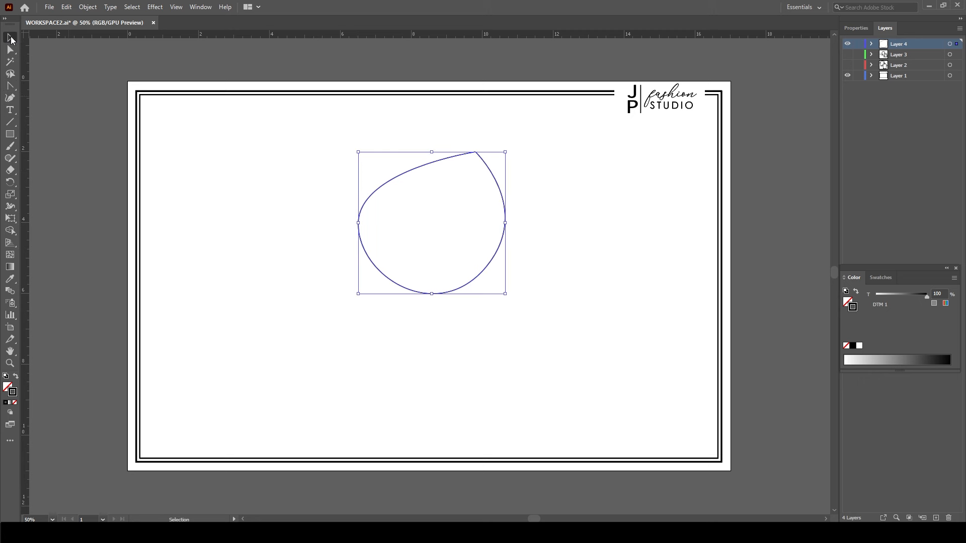
click(10, 90)
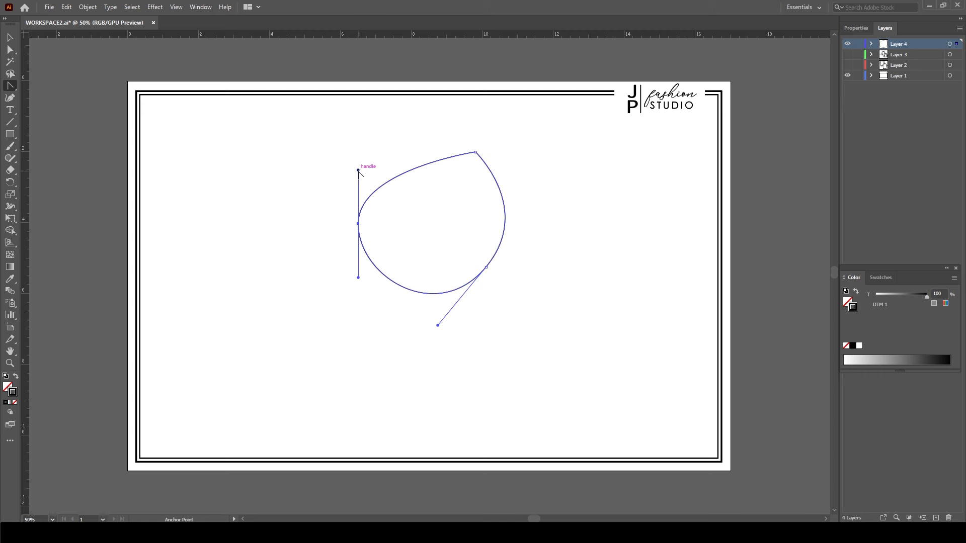
drag(358, 170, 379, 183)
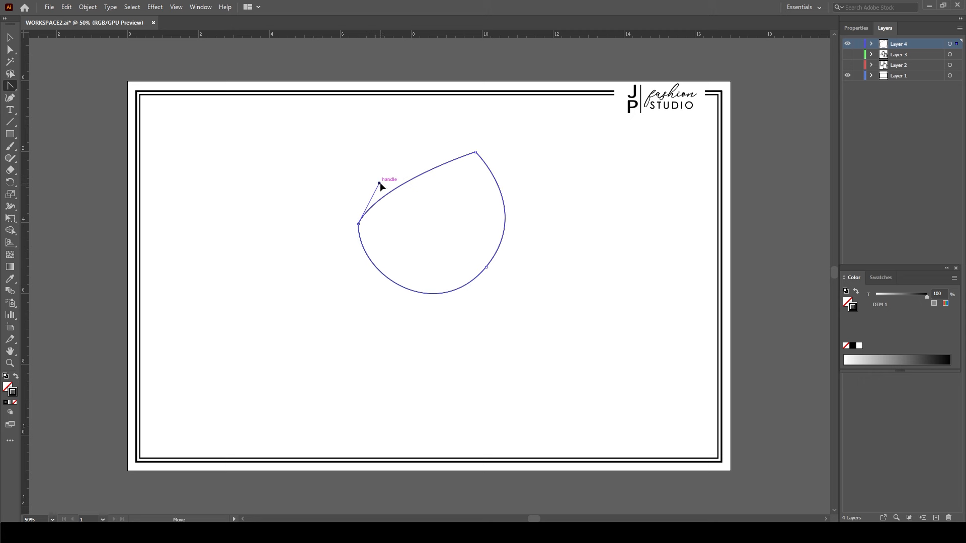
drag(379, 182, 439, 259)
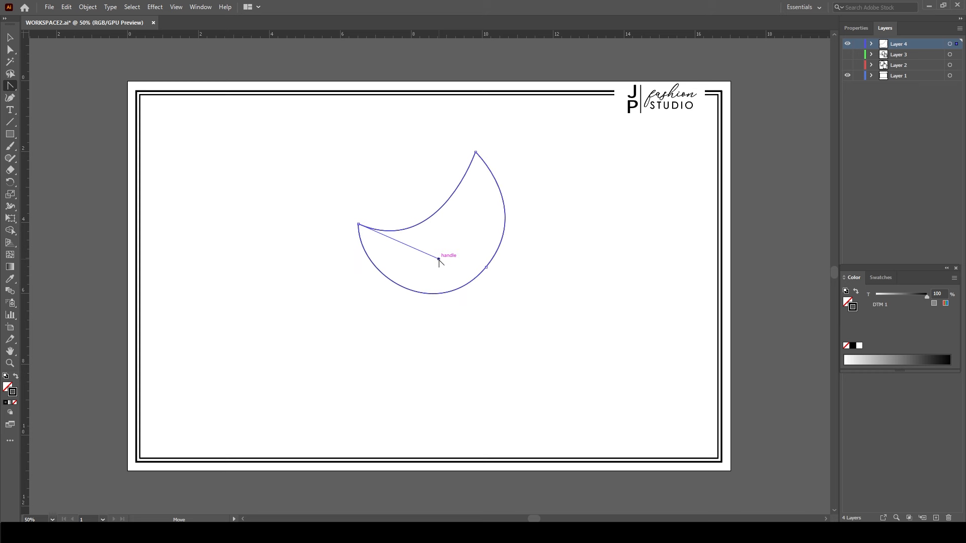
key(ctrl)
Delete the crescent-like practice shape from the artboard
click(11, 38)
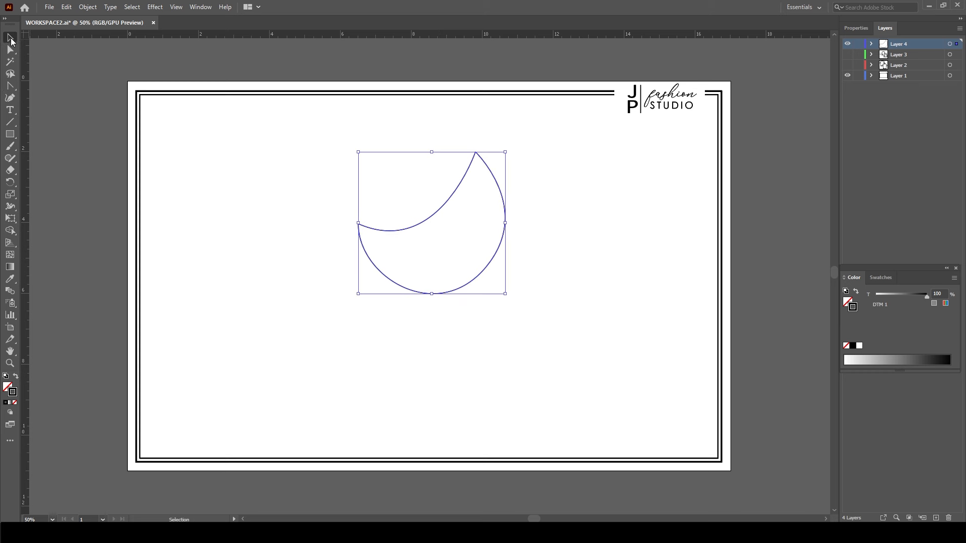
key(ctrl+z)
key(ctrl+z)
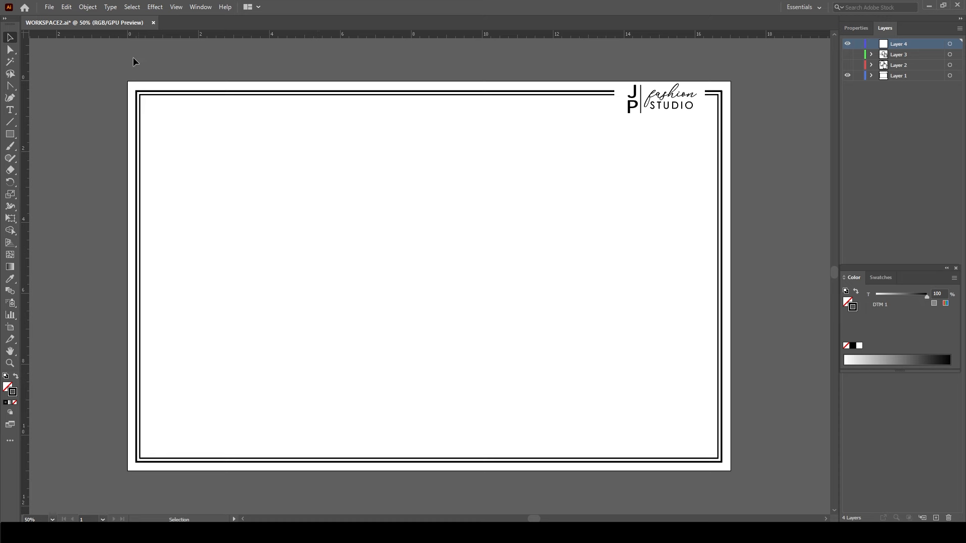
Draw an open Pen tool path of five straight segments through six anchors, leaving a gap at the lower left, and deselect it
click(10, 85)
click(9, 86)
click(50, 86)
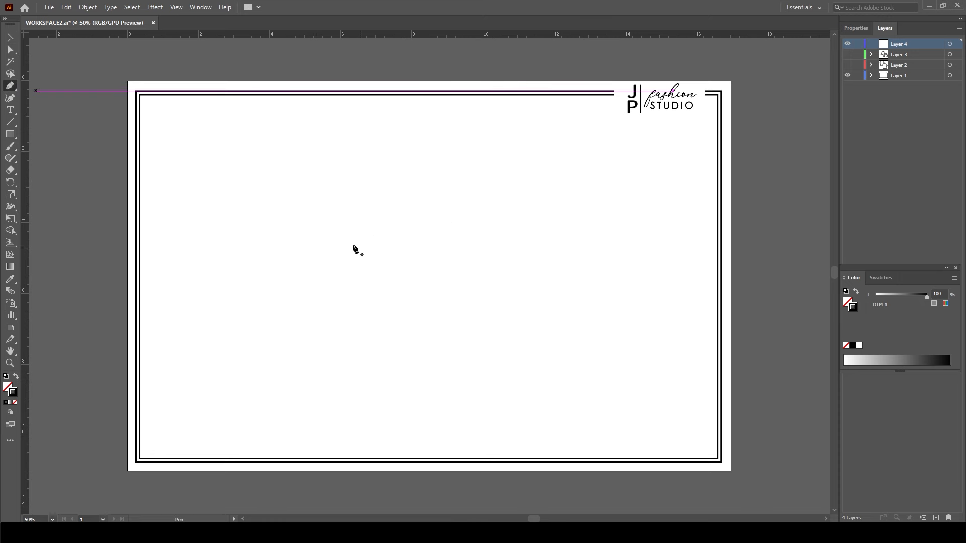
click(285, 262)
click(361, 181)
click(440, 181)
click(566, 244)
click(535, 296)
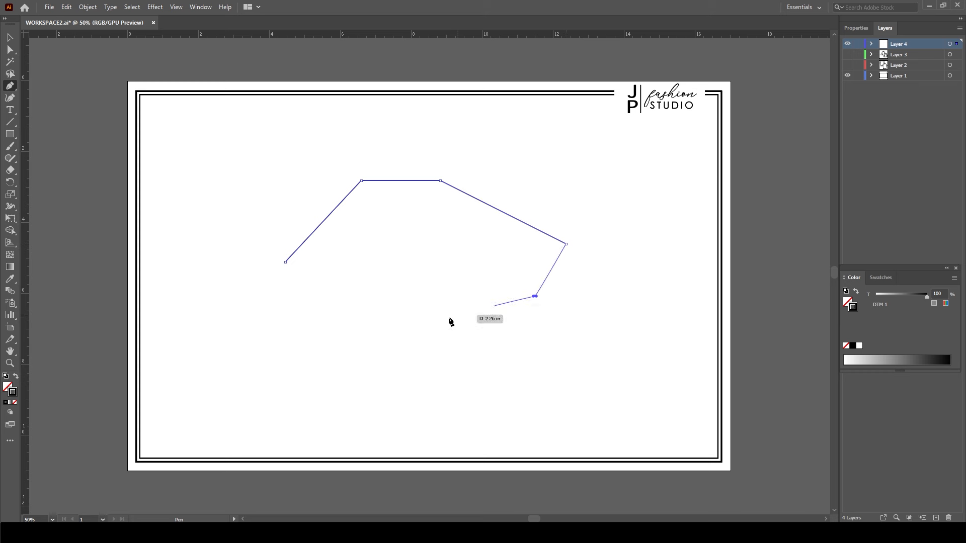
click(391, 333)
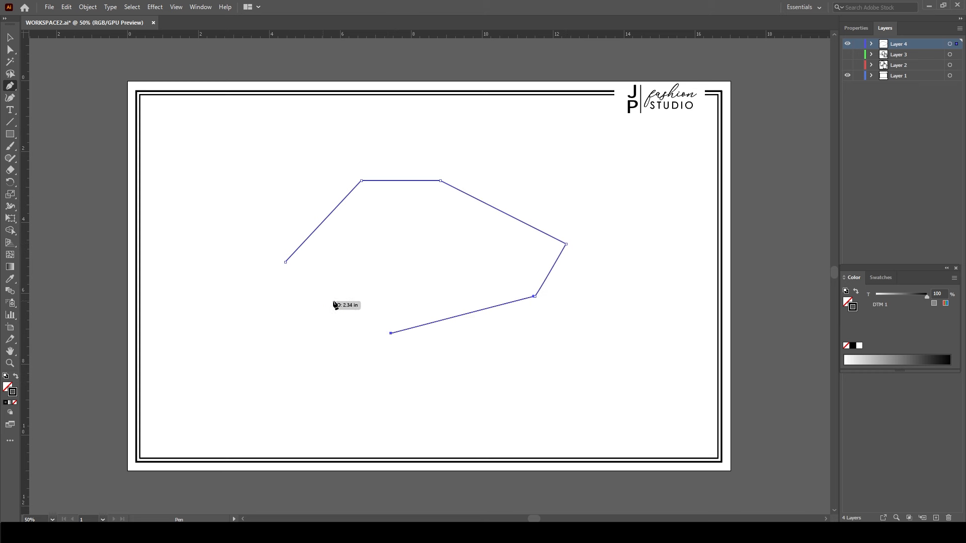
click(10, 38)
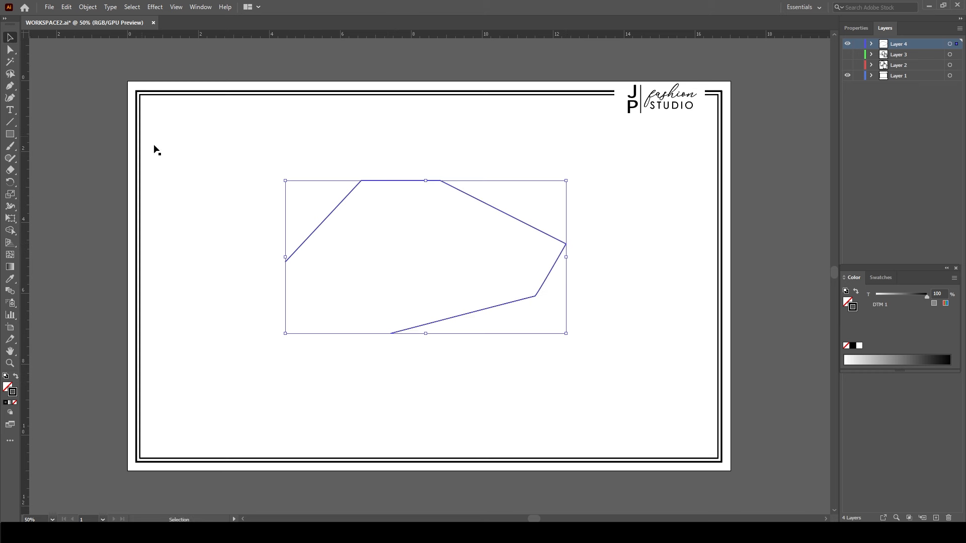
click(283, 267)
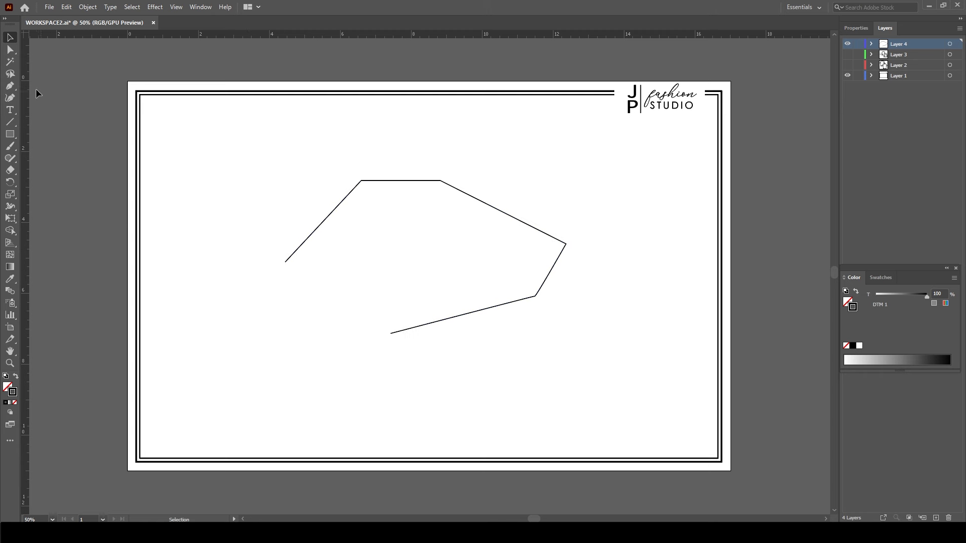
Select the open path's two end anchors with Direct Selection and join them with a straight segment
click(10, 49)
drag(269, 247, 296, 276)
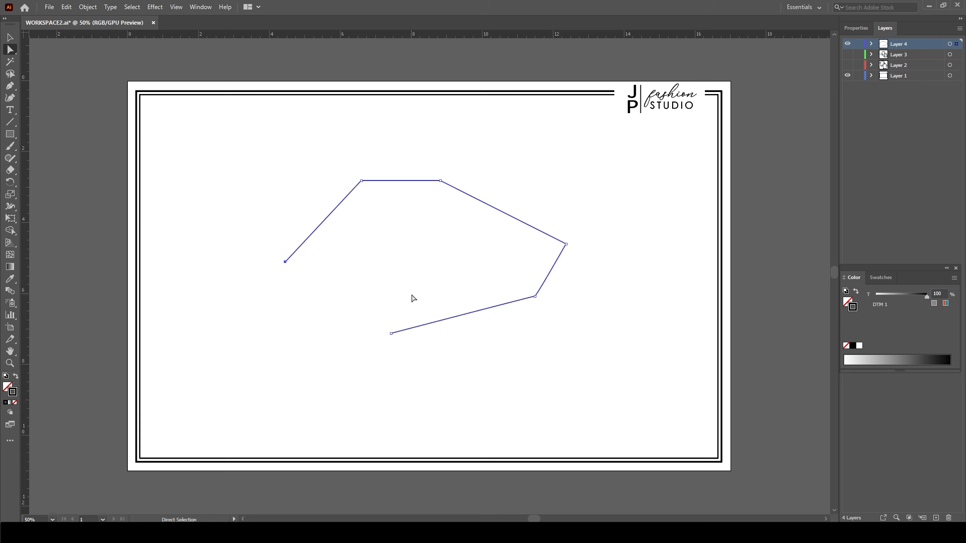
shift+click(391, 334)
right_click(371, 296)
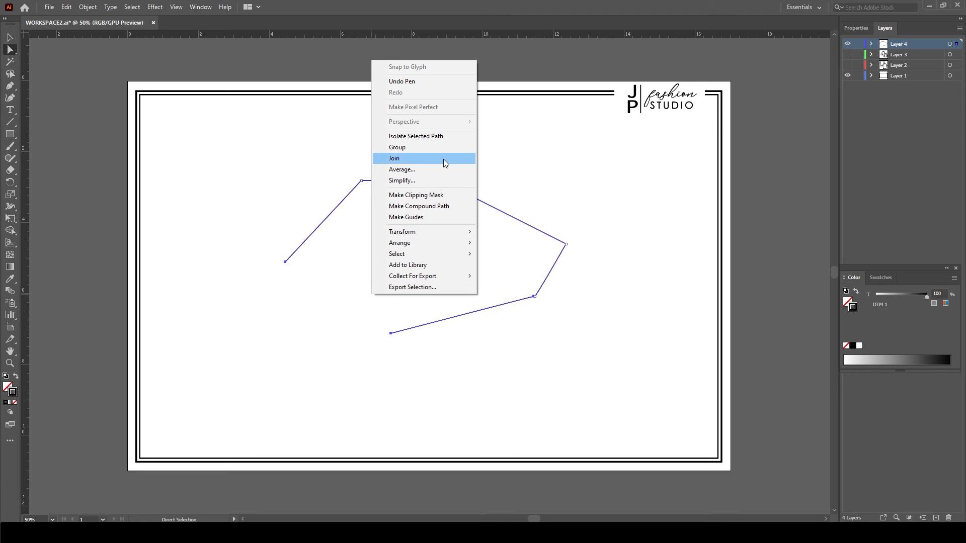
click(89, 8)
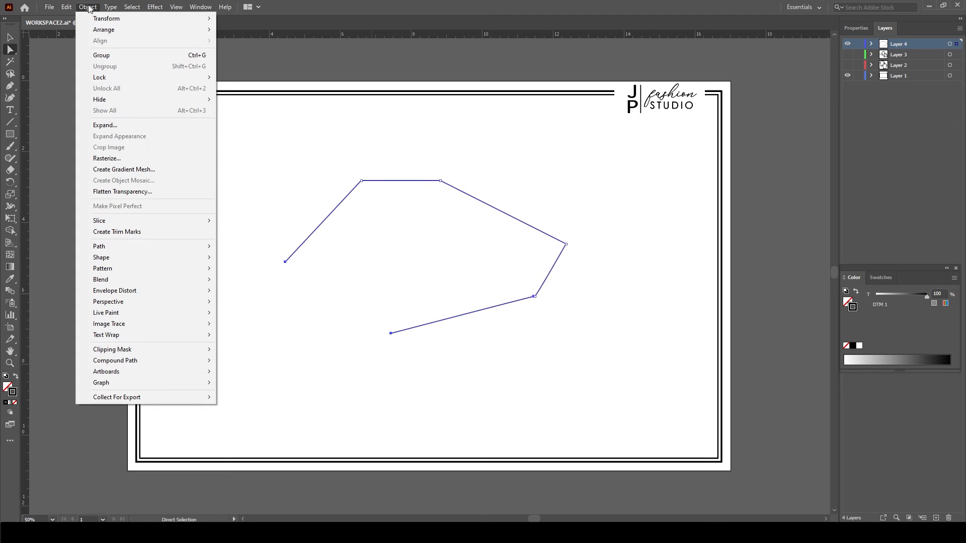
click(98, 8)
click(97, 8)
mouse_move(103, 246)
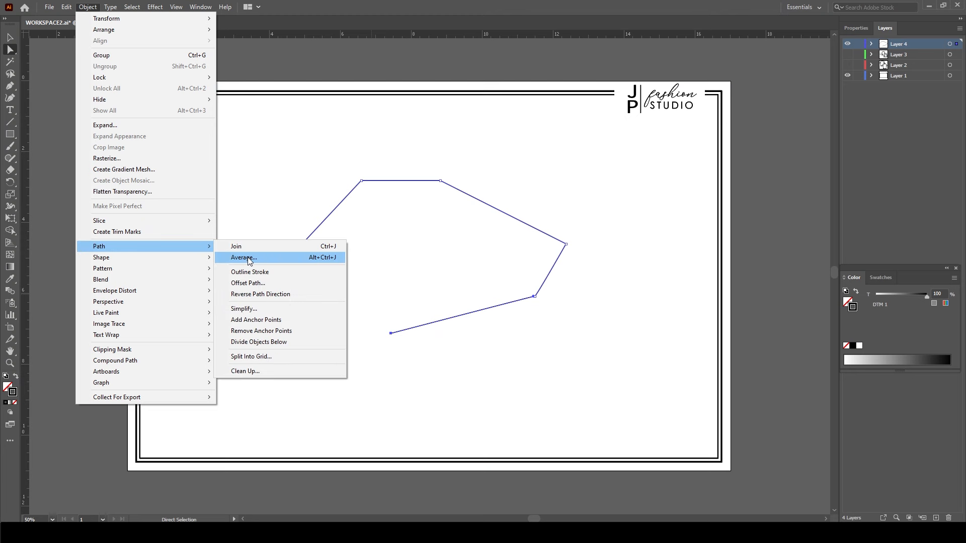
click(278, 248)
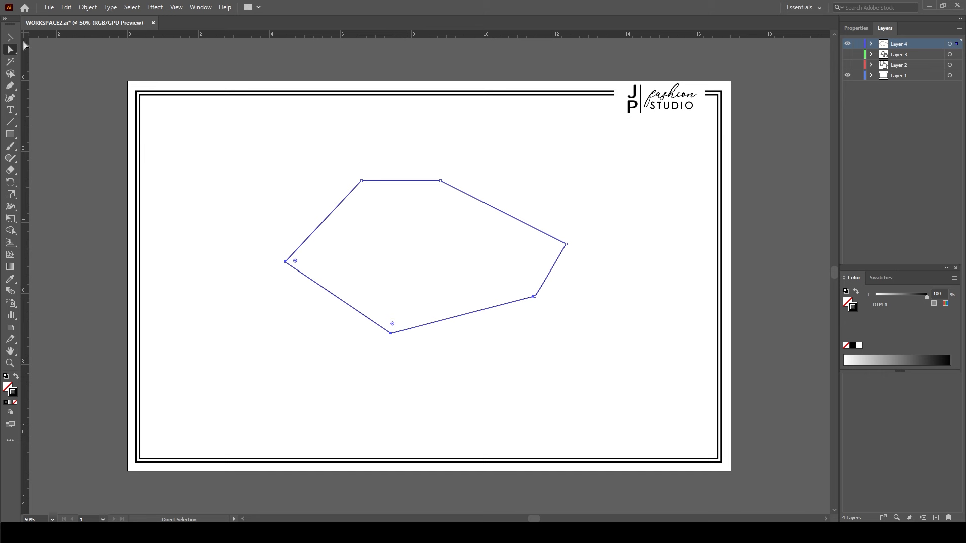
Delete the joined straight-sided shape
key(v)
key(Delete)
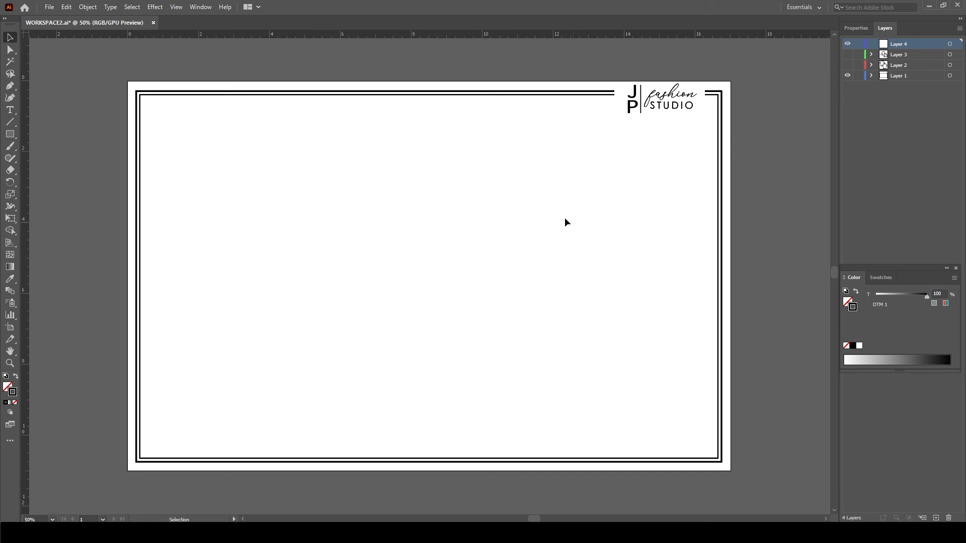
Draw a closed wavy shape with the Curvature tool through nine anchors, with two humps along its upper edge and one dip between them
click(11, 99)
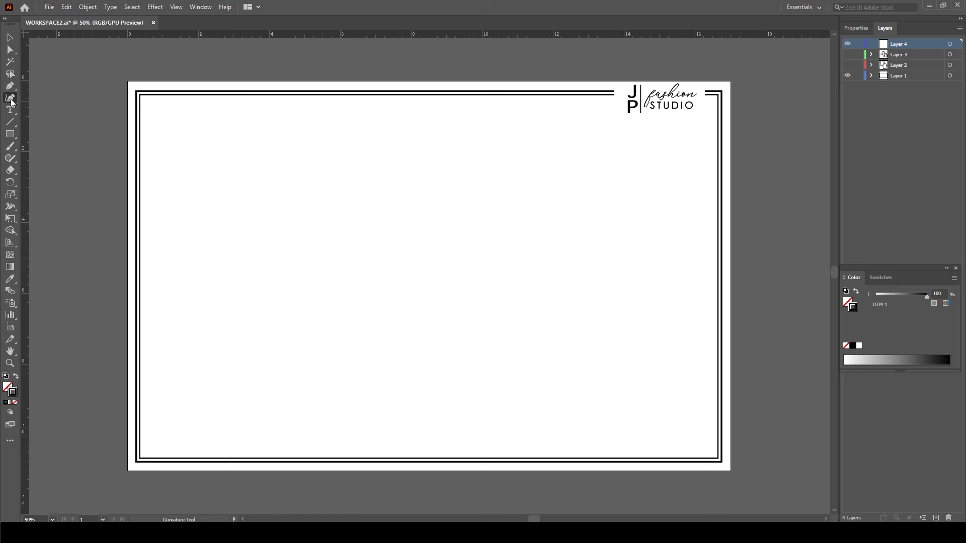
click(315, 262)
click(411, 189)
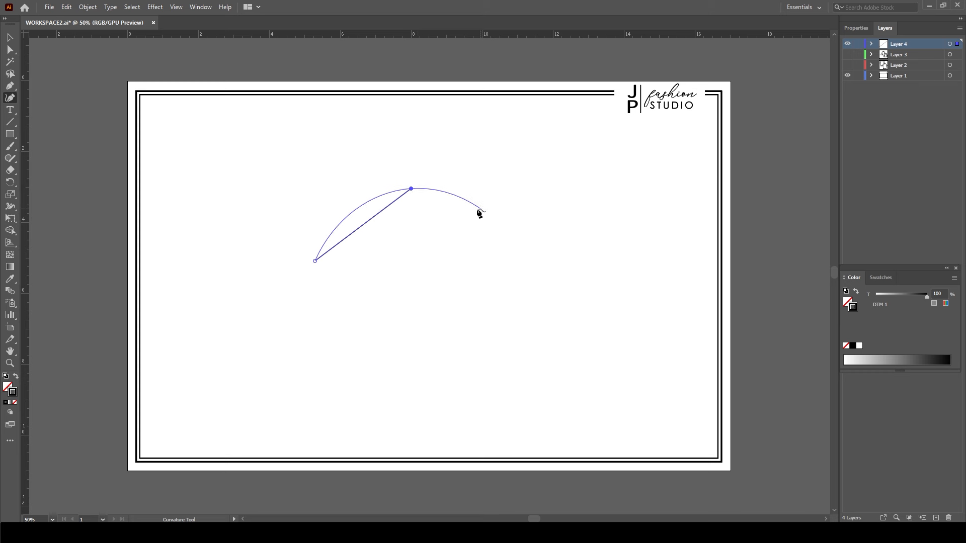
click(466, 219)
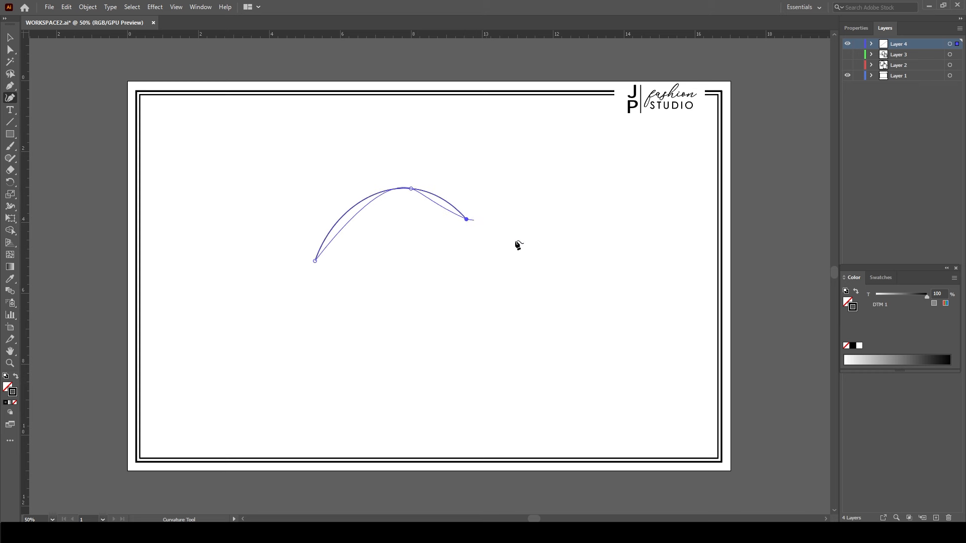
click(535, 188)
click(600, 224)
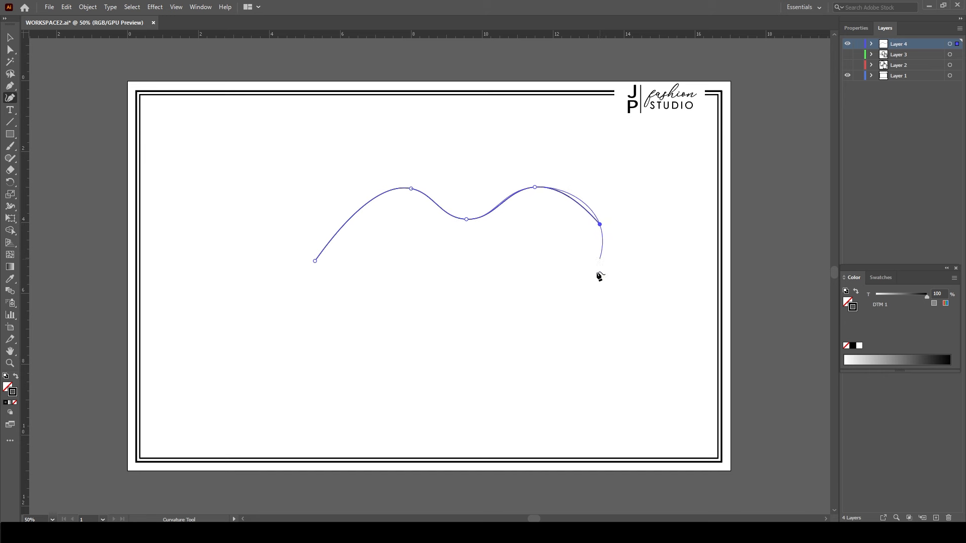
click(632, 225)
click(565, 318)
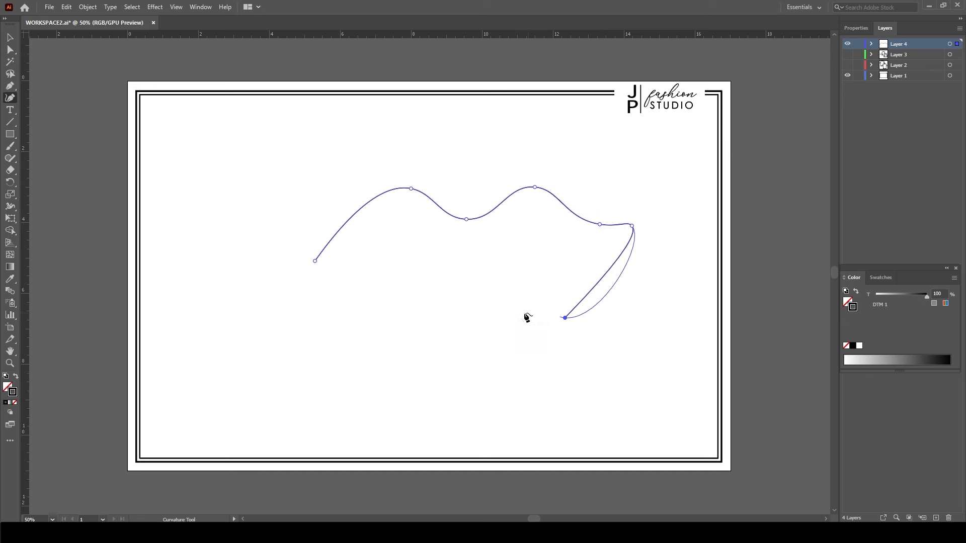
click(490, 275)
click(377, 327)
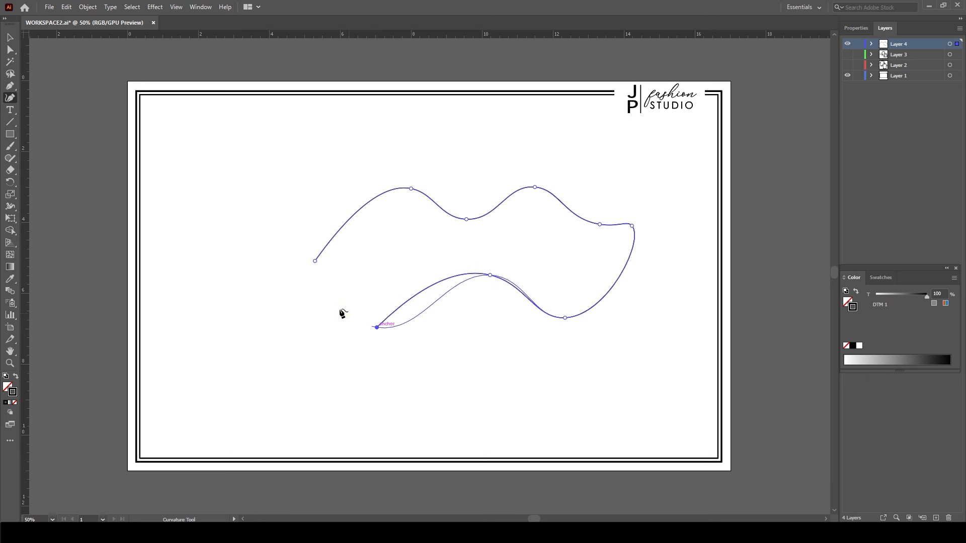
click(315, 261)
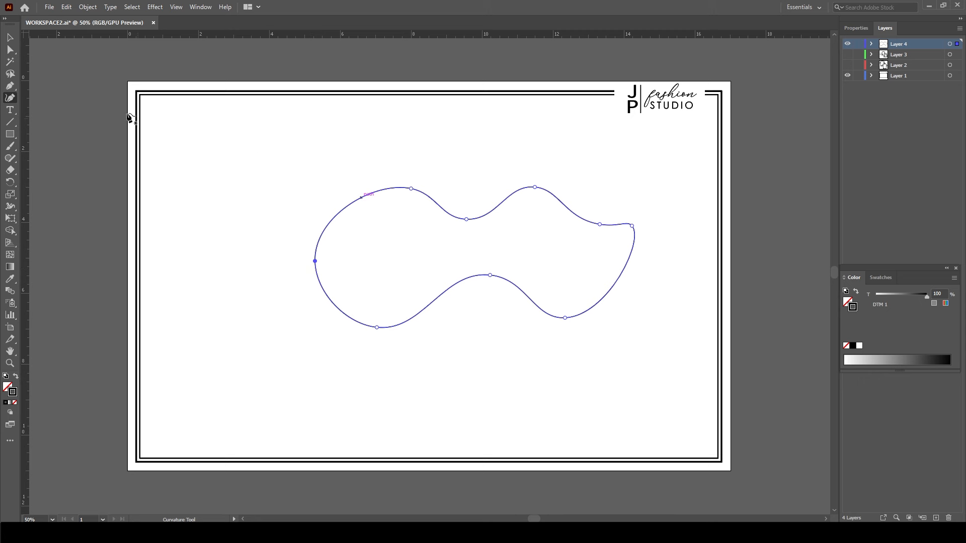
Reshape the wavy upper edge with Direct Selection, moving the dip anchor left and slightly down and the second hump's anchor up and left
click(12, 50)
drag(466, 220, 420, 226)
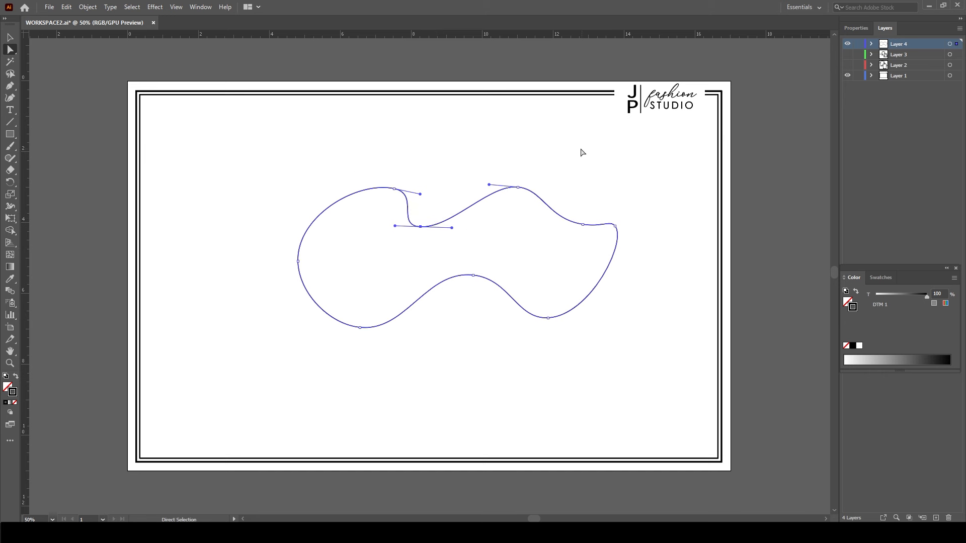
drag(516, 187, 497, 165)
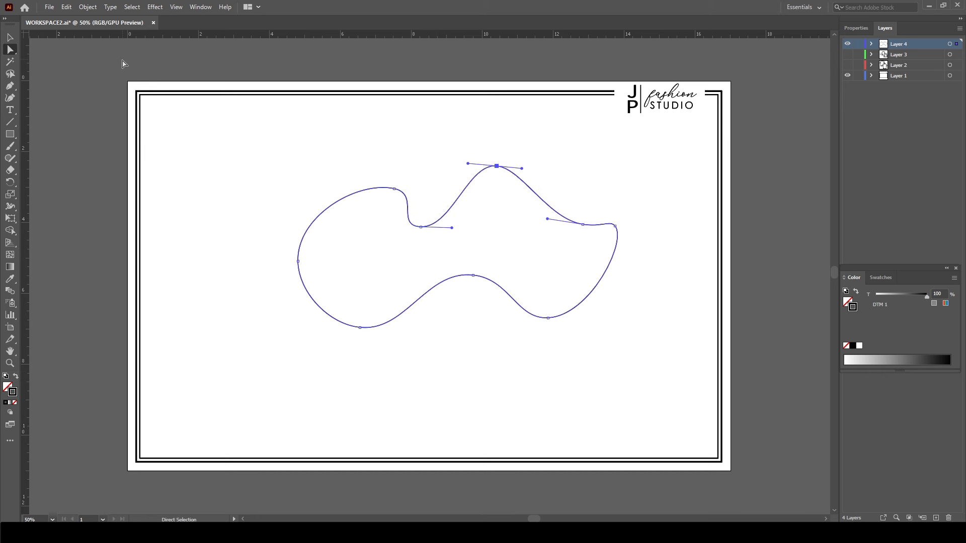
Clear the wavy Curvature tool shape from the artboard
click(11, 38)
key(ctrl+z)
key(ctrl+z)
key(ctrl+z)
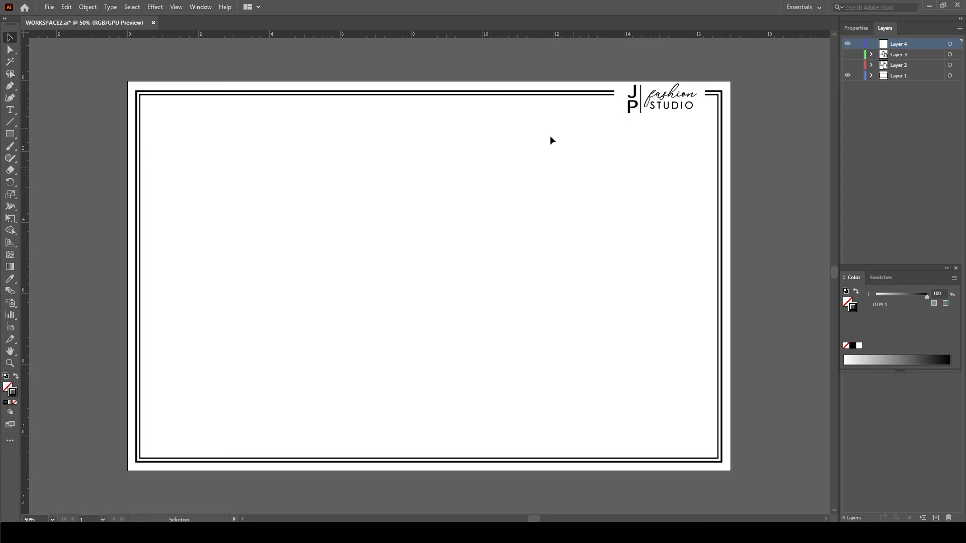
Show Layer 3 and Layer 2 with the T-shirt flats, and hide Layer 4
click(847, 54)
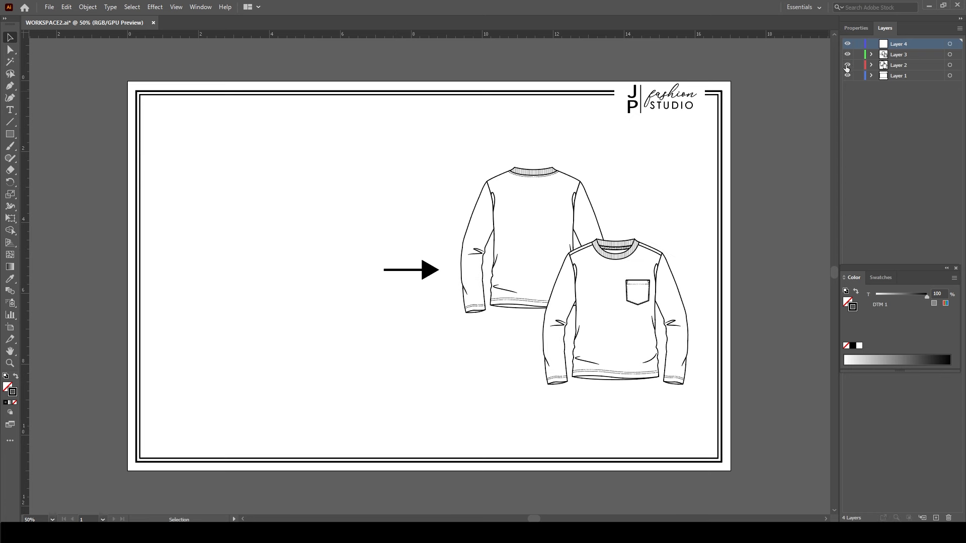
click(848, 65)
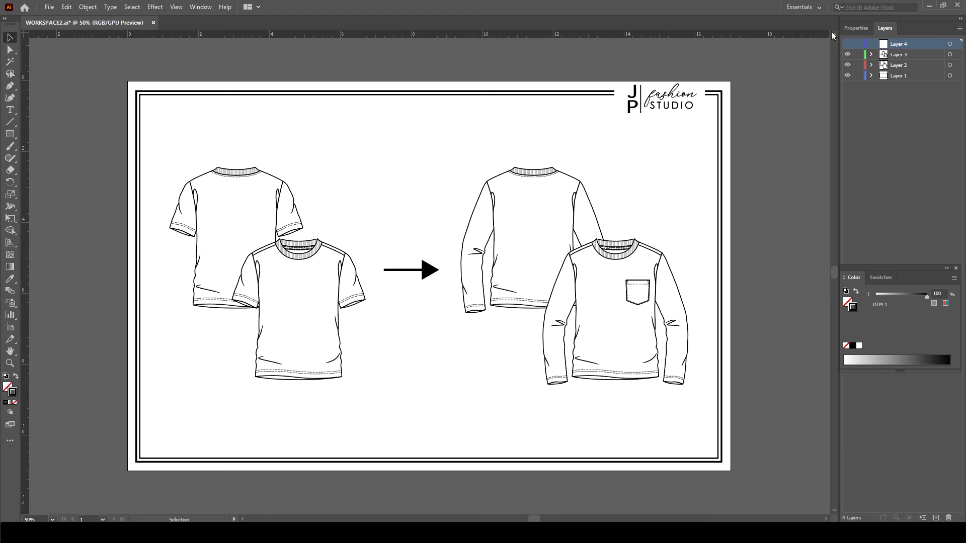
Compare the front flats: select the short-sleeve shirt with Layer 3 hidden, and the long-sleeve pocket shirt with Layer 3 shown again
click(848, 55)
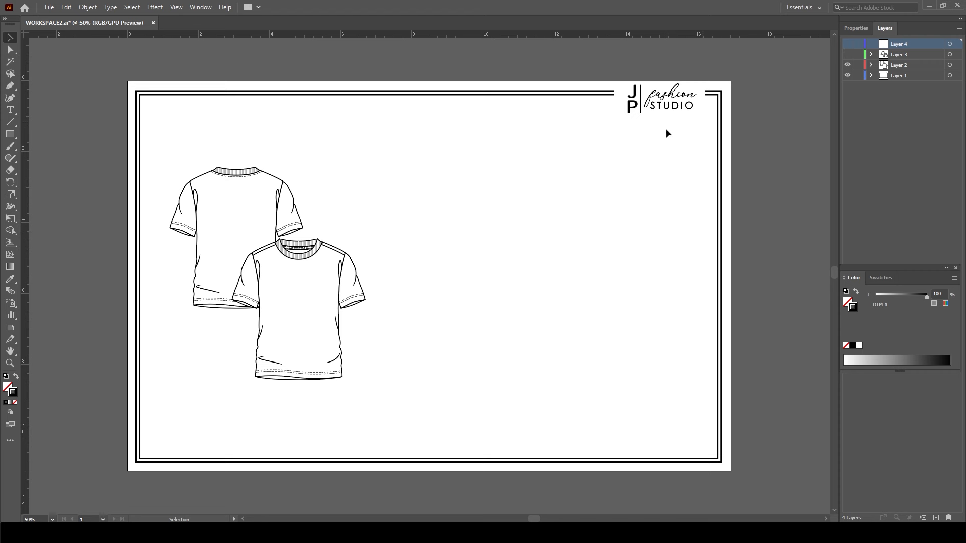
click(362, 290)
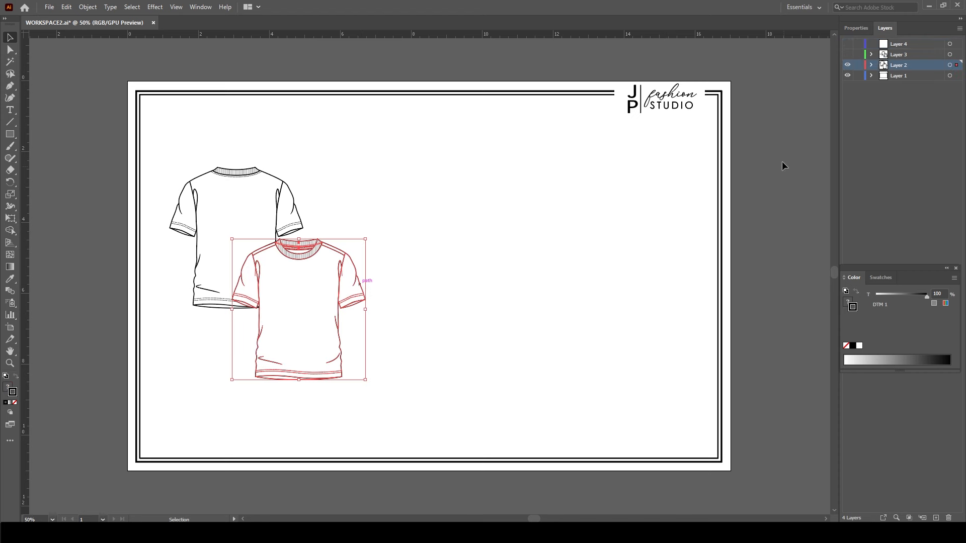
click(848, 54)
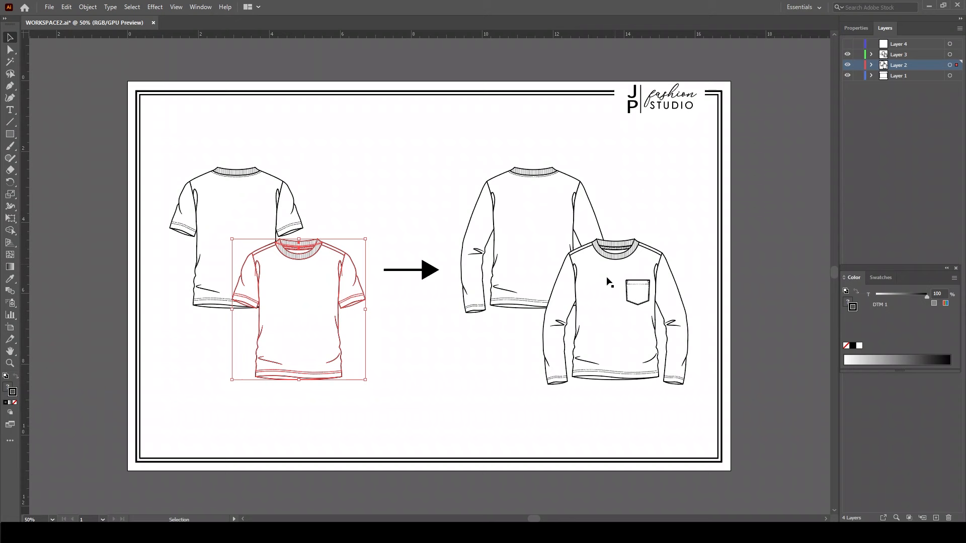
click(557, 299)
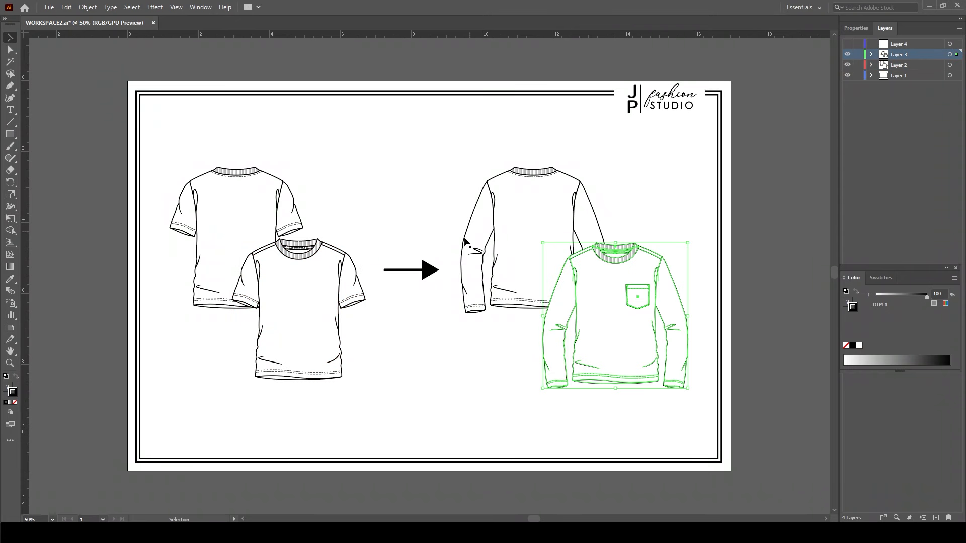
Ungroup the front short-sleeve T-shirt twice so its sleeves can be selected separately
click(425, 187)
click(355, 283)
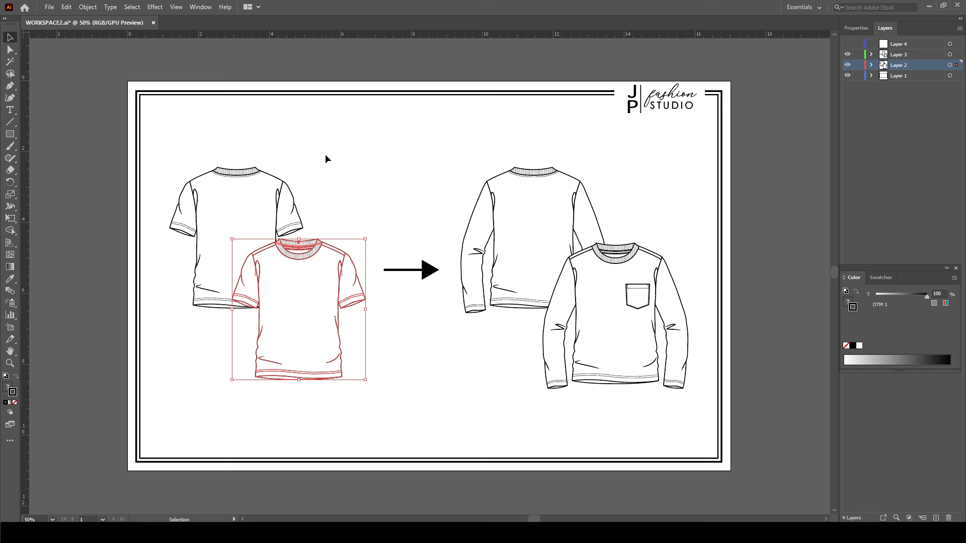
click(88, 7)
click(119, 67)
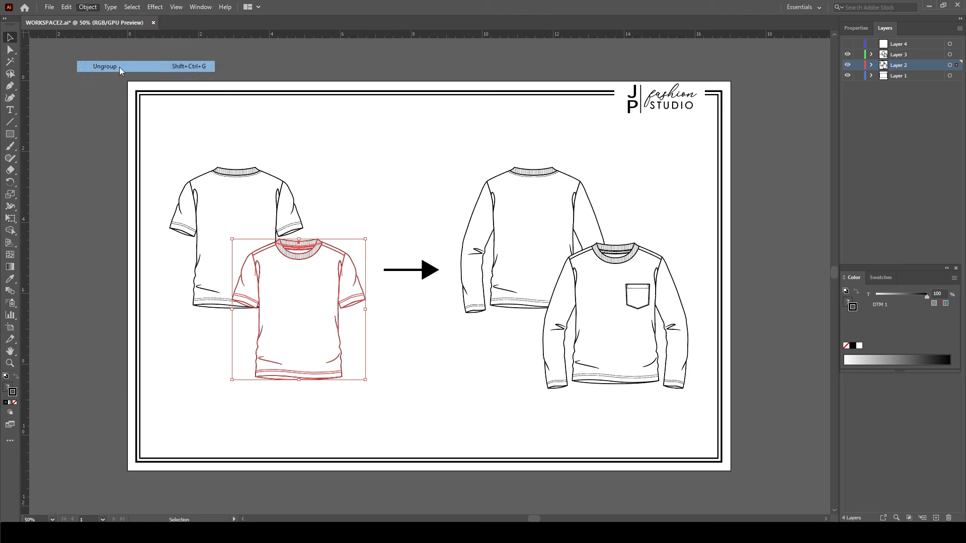
click(88, 8)
click(106, 66)
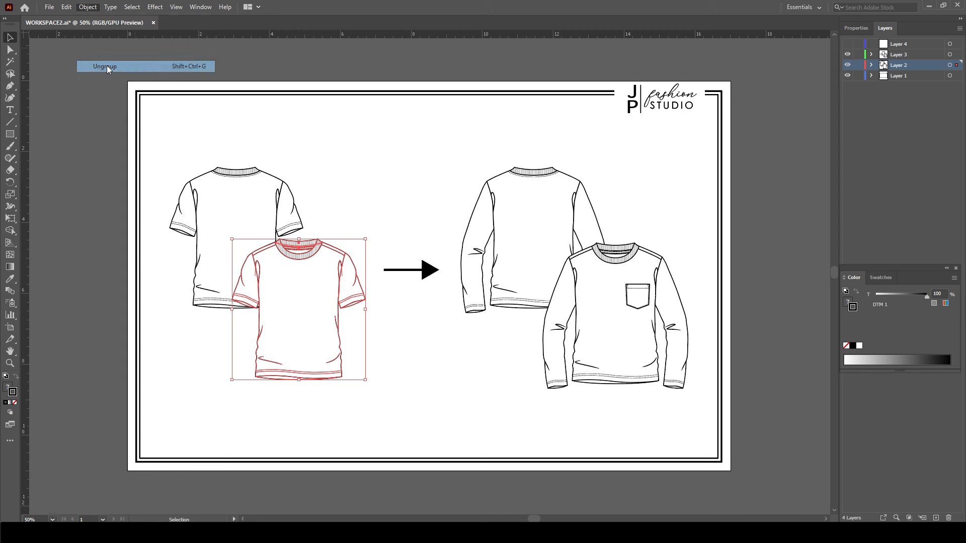
click(386, 169)
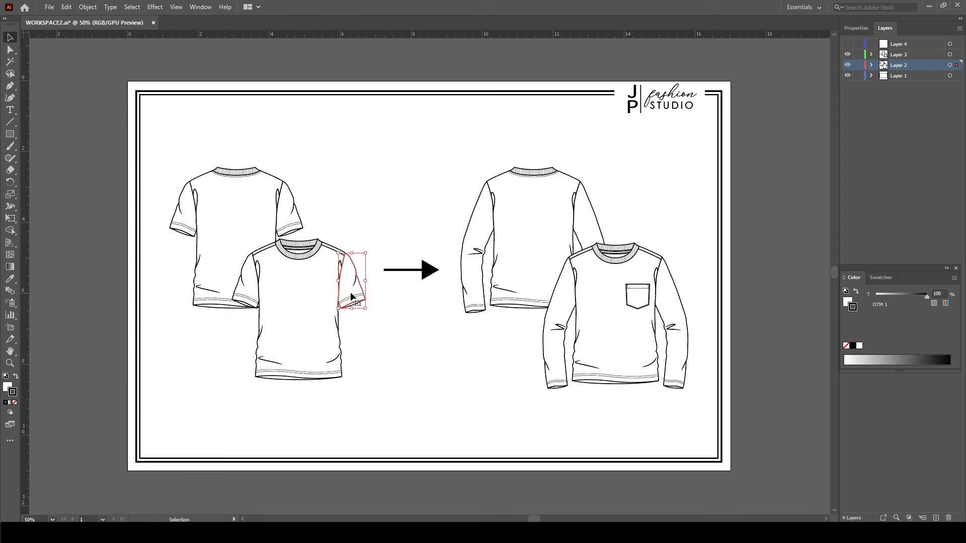
Move the front T-shirt's short sleeve nearest the arrow off the body to the empty area above
click(354, 322)
drag(355, 295, 371, 177)
click(358, 221)
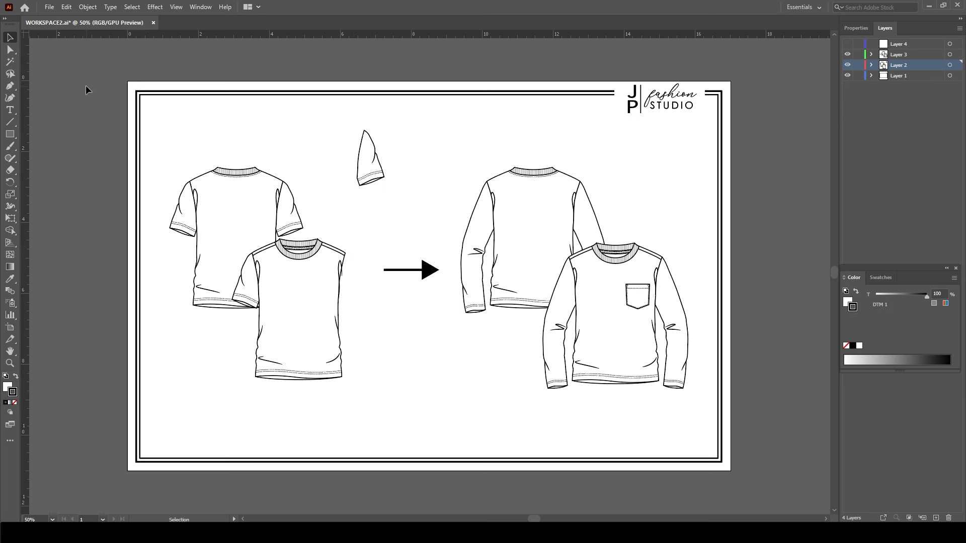
With the Pen tool and no fill, draw the long sleeve's outer edge from the shoulder point through a curved elbow to the cuff
click(13, 89)
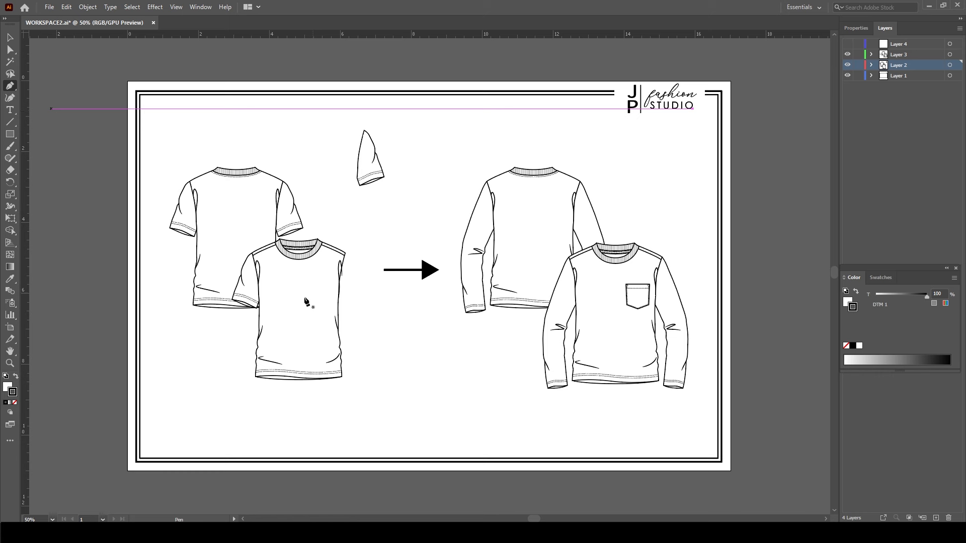
click(6, 390)
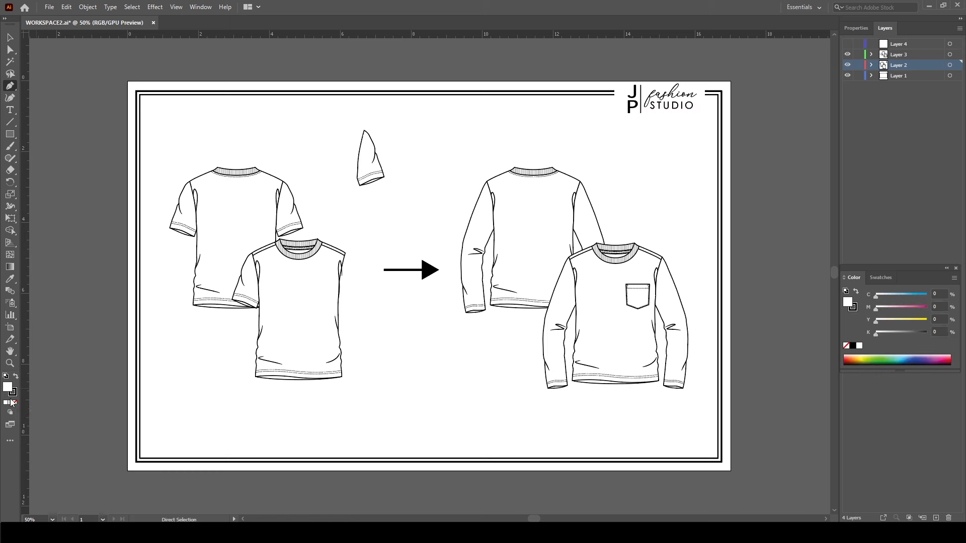
click(15, 403)
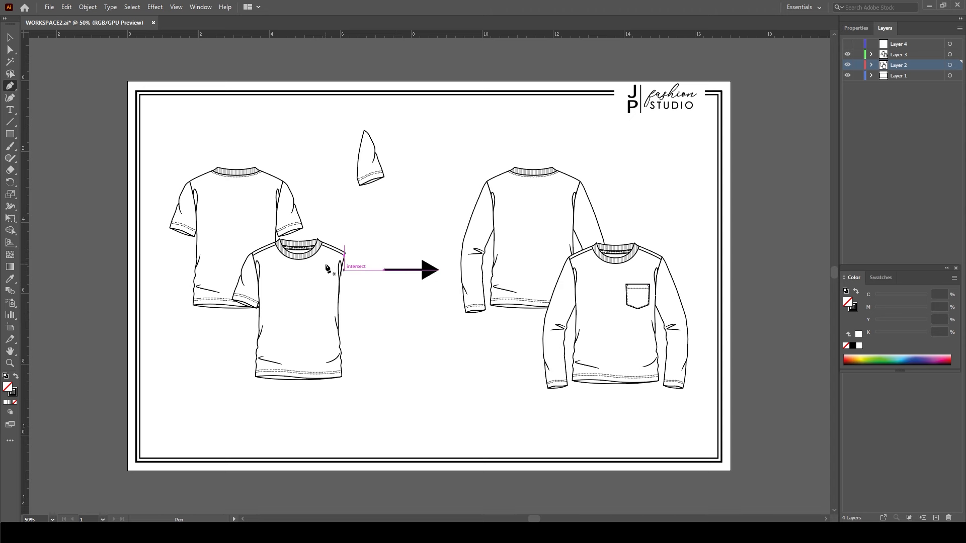
key(ctrl+space)
click(355, 297)
click(418, 287)
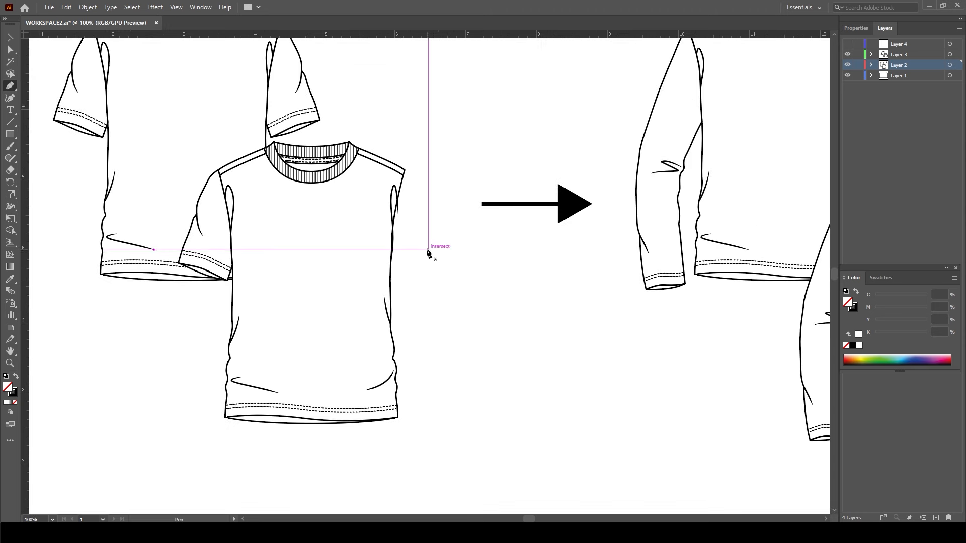
click(408, 173)
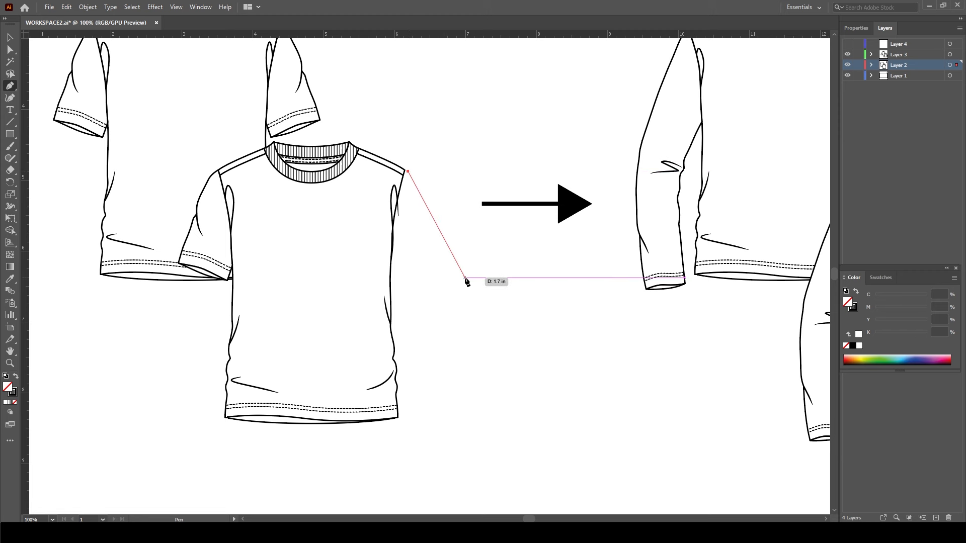
drag(470, 302, 473, 328)
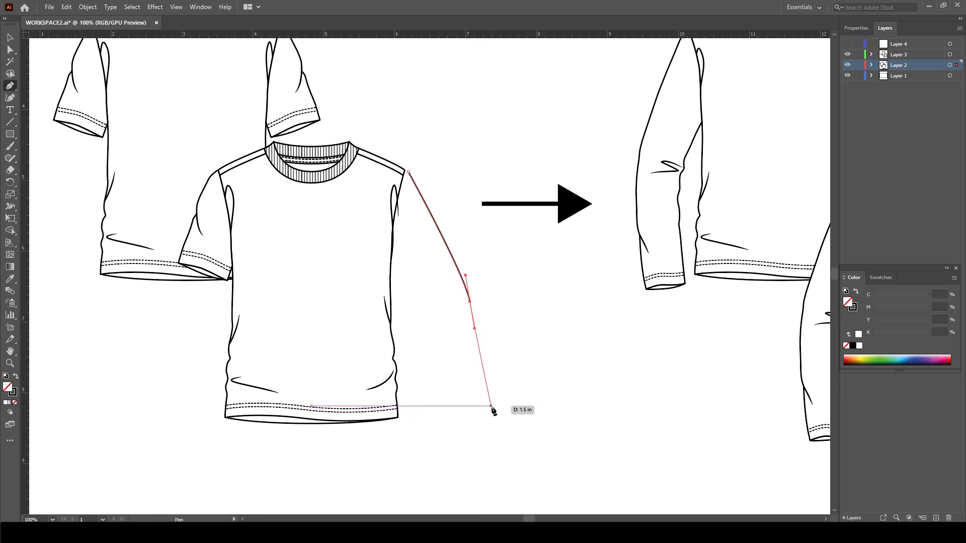
click(487, 412)
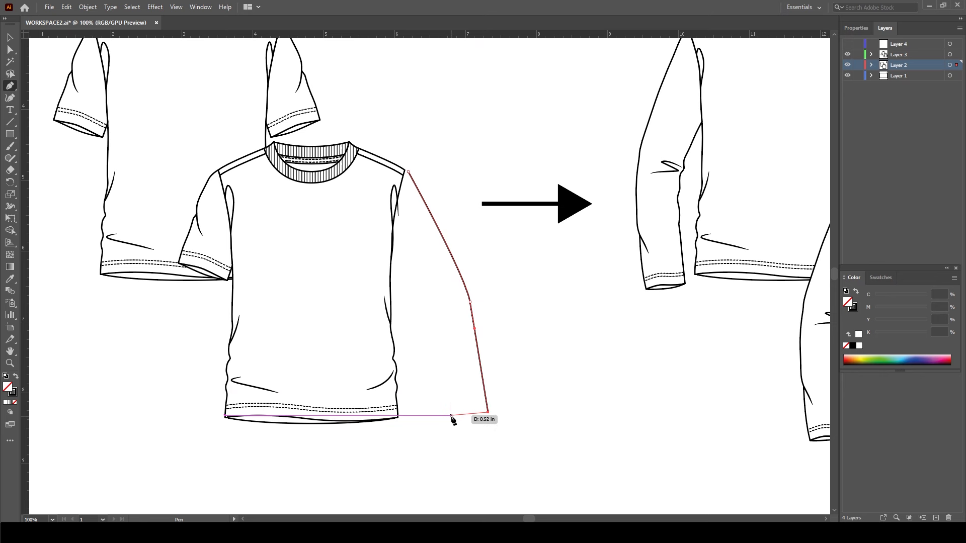
Draw the cuff edge and the inner sleeve edge up to the underarm, closing the path along the armhole at the shoulder
drag(451, 417, 440, 375)
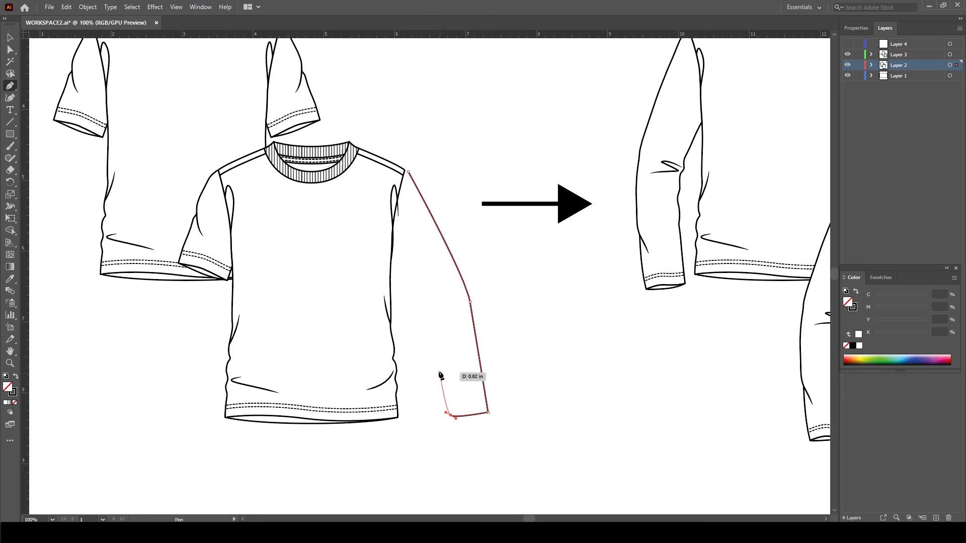
click(433, 326)
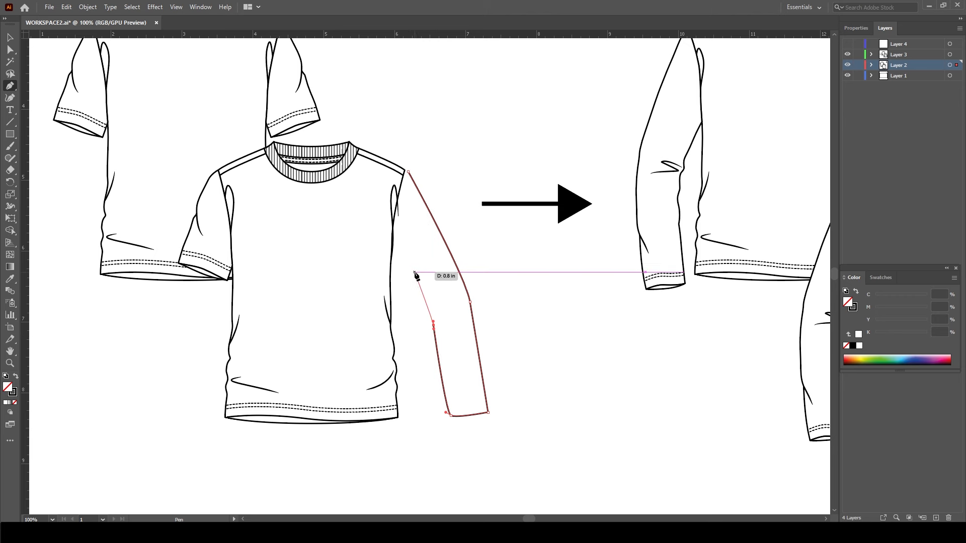
click(426, 285)
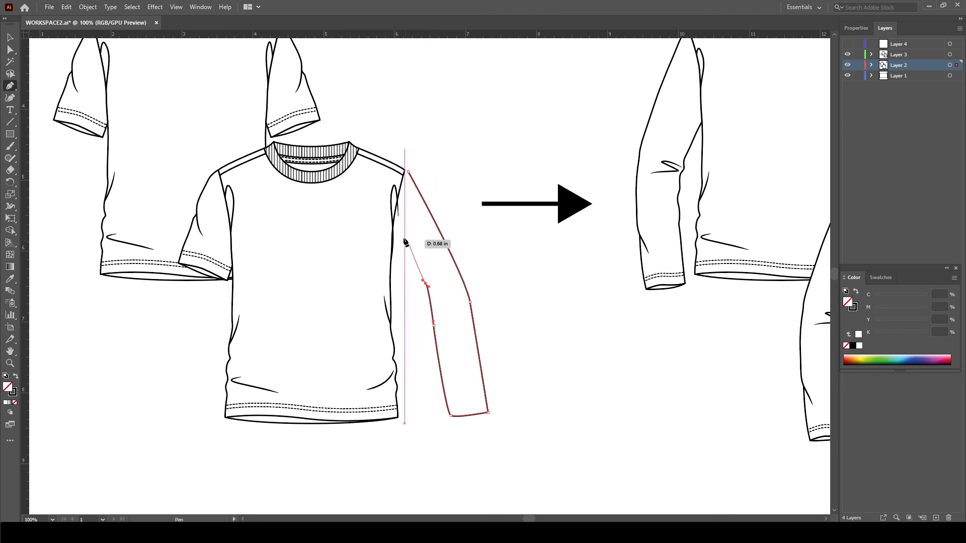
click(393, 228)
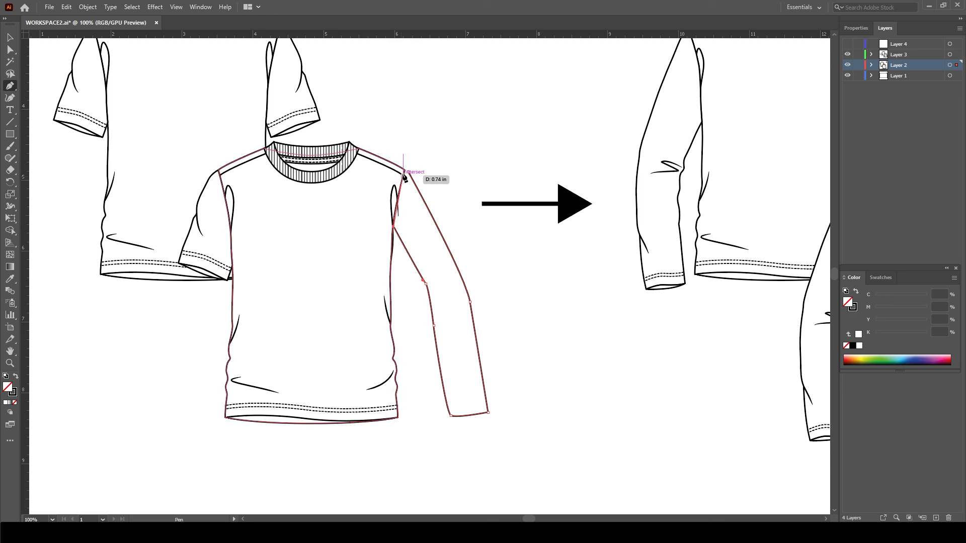
click(405, 173)
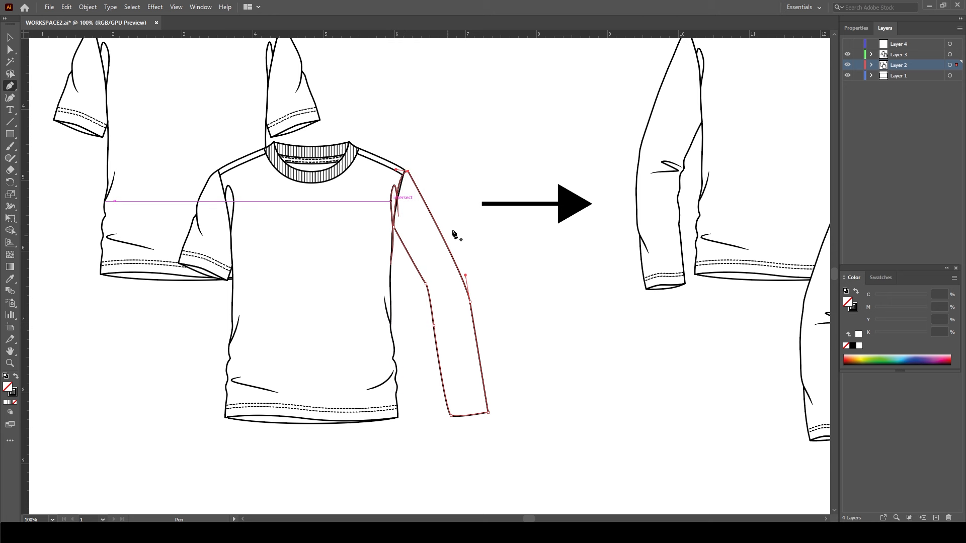
Refine the sleeve outline with Direct Selection, lengthening the outer elbow handles and adjusting the inner elbow anchors and inner cuff handle
key(a)
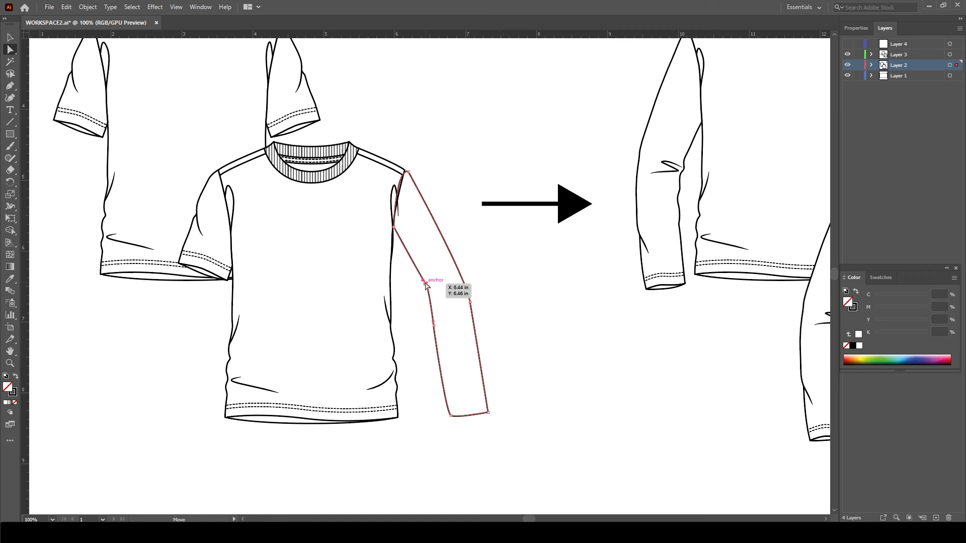
mouse_move(425, 285)
mouse_down()
mouse_move(442, 289)
mouse_move(426, 291)
mouse_up()
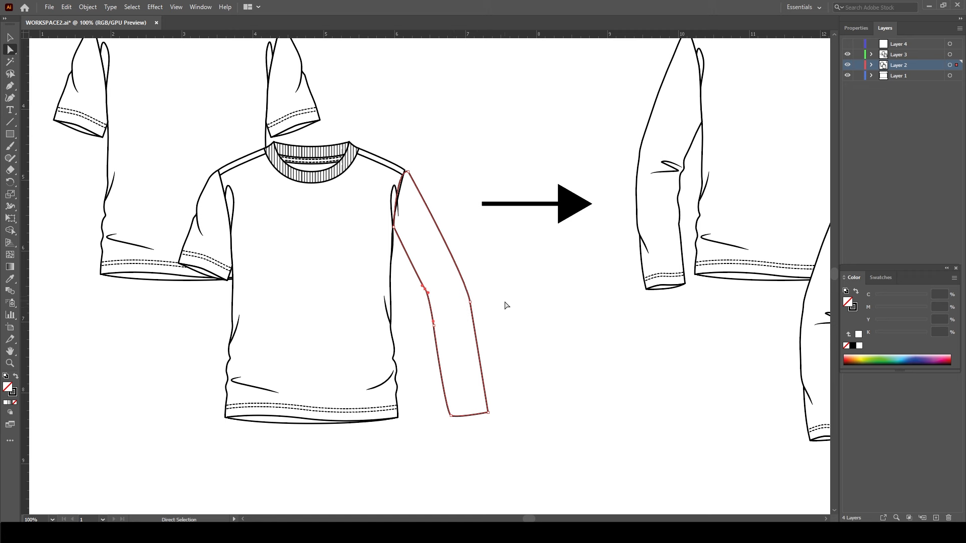
click(471, 303)
drag(465, 274, 464, 247)
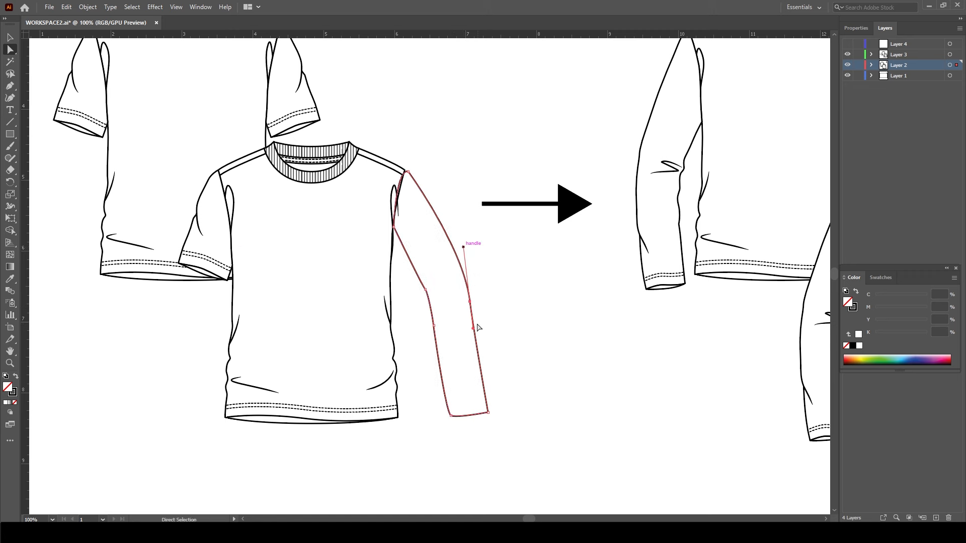
drag(473, 332, 479, 342)
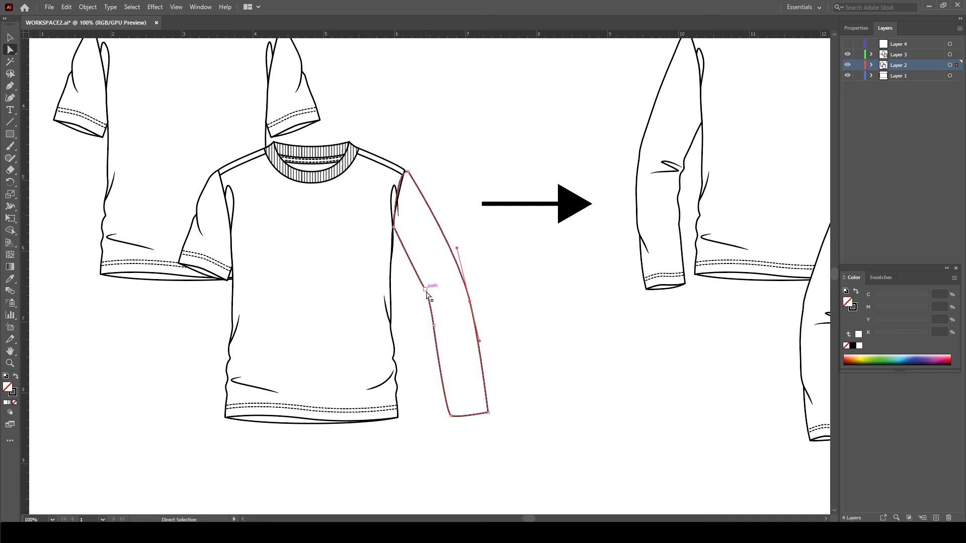
drag(426, 292, 433, 345)
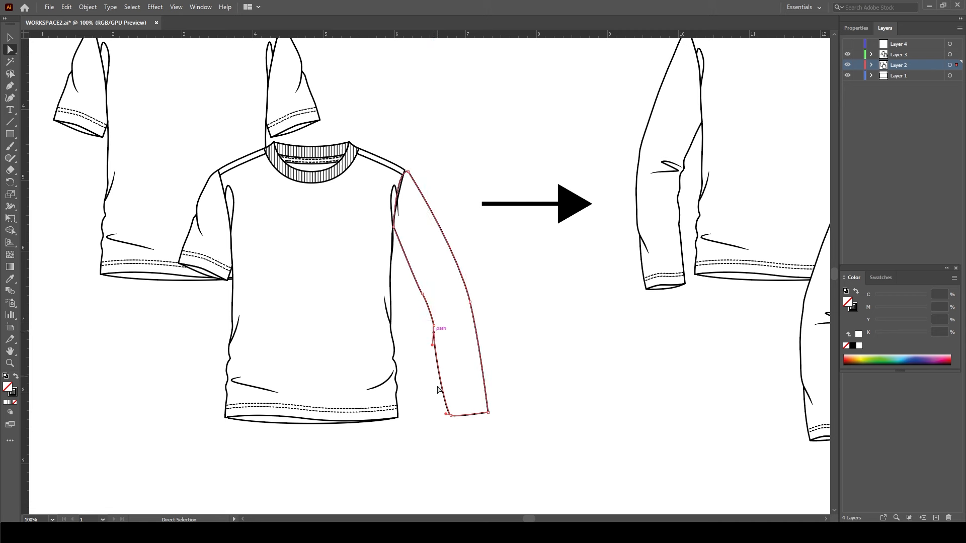
drag(445, 417, 451, 418)
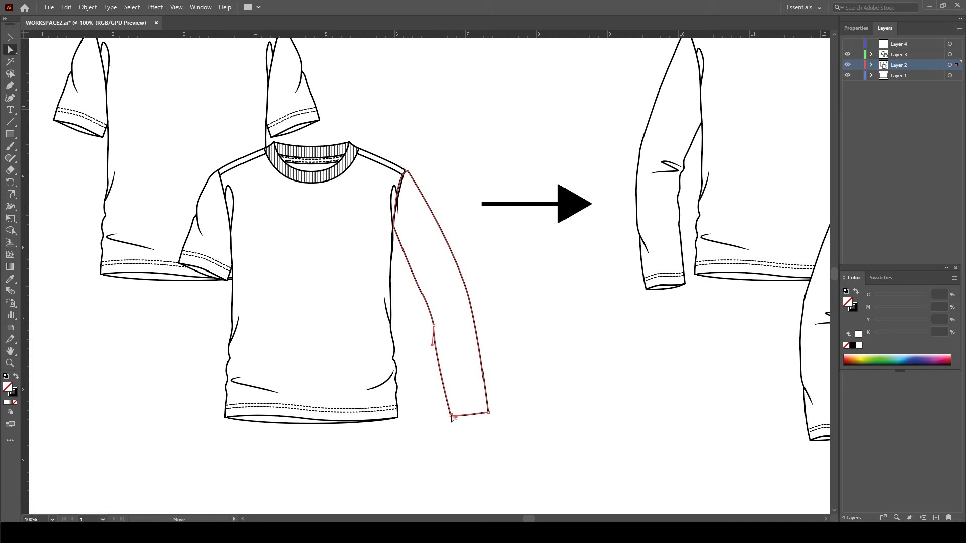
click(465, 441)
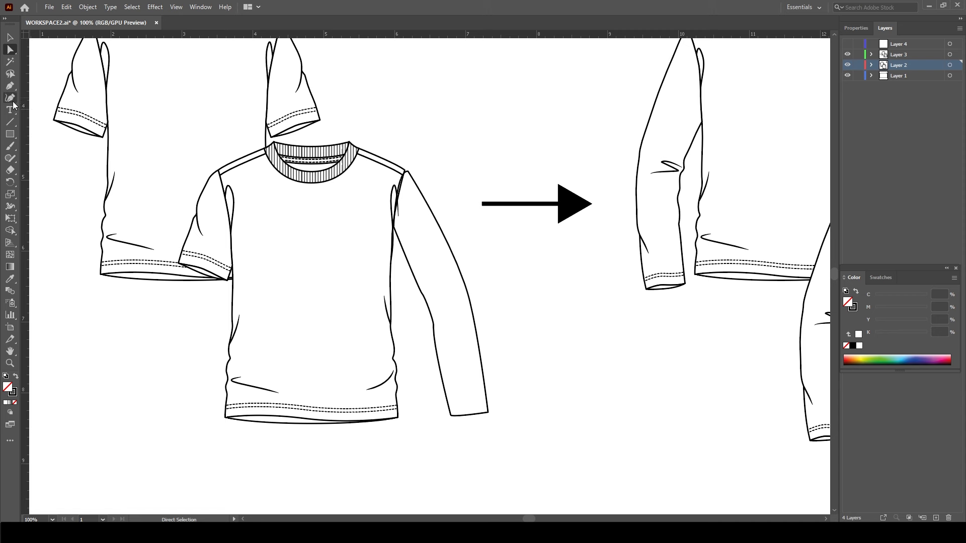
Add an anchor point on the inner sleeve edge just below the elbow and move it slightly inward toward the shirt body
click(10, 85)
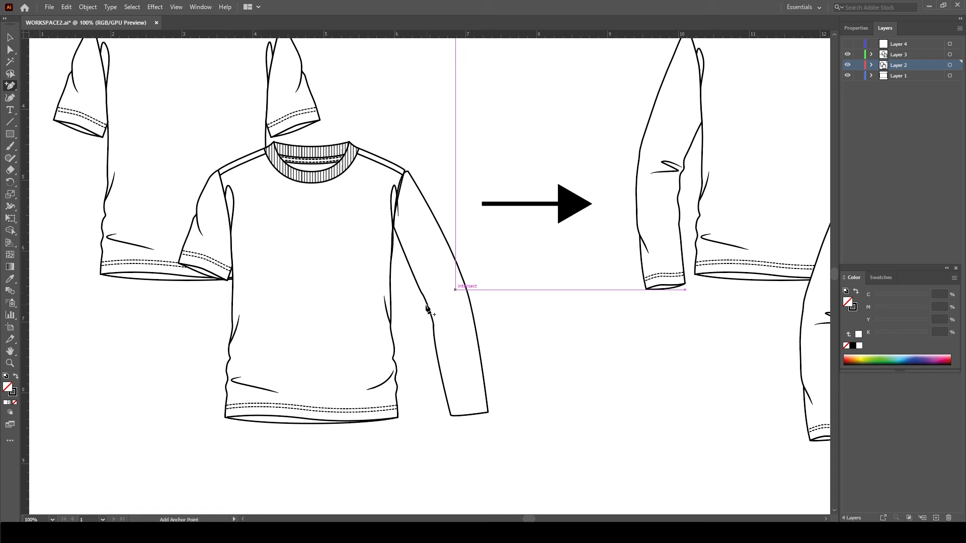
ctrl+click(434, 337)
click(435, 342)
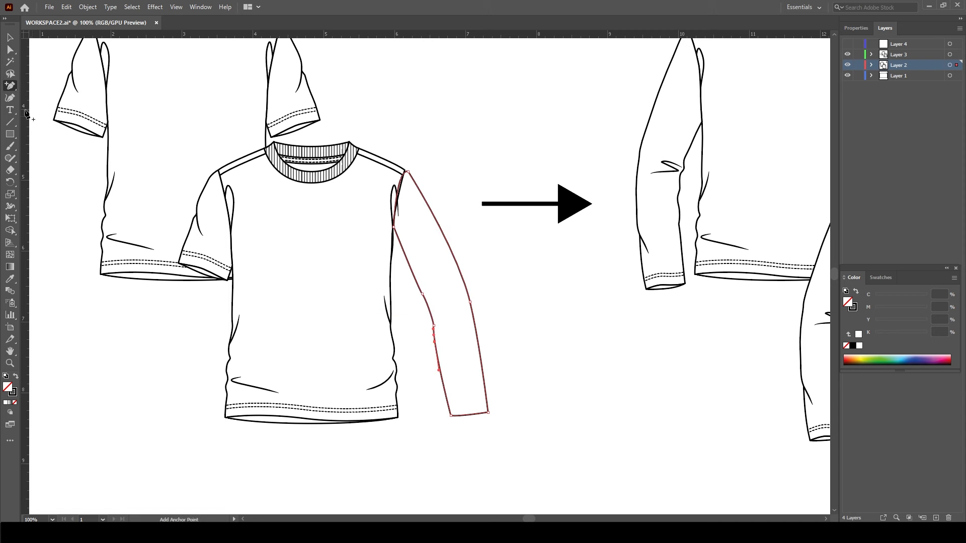
click(9, 53)
click(435, 343)
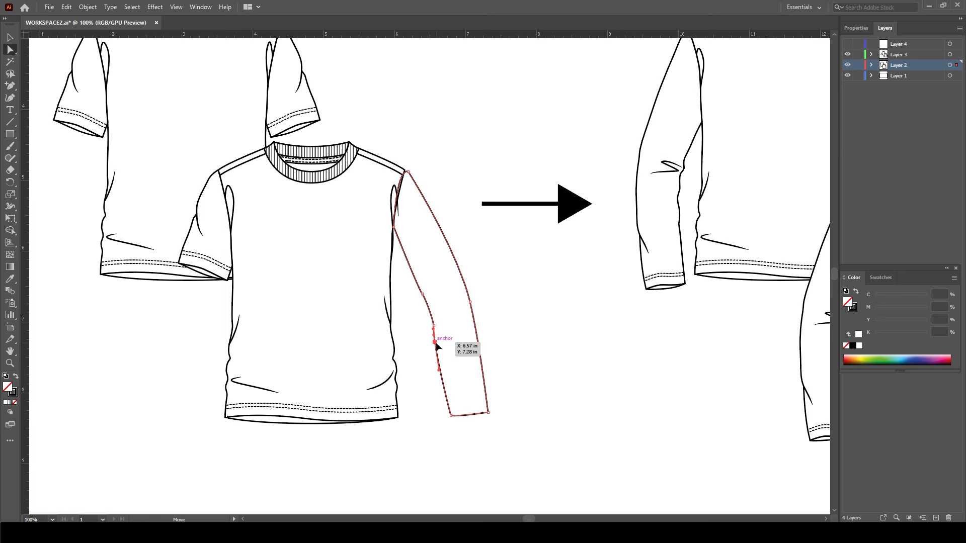
drag(436, 342, 433, 345)
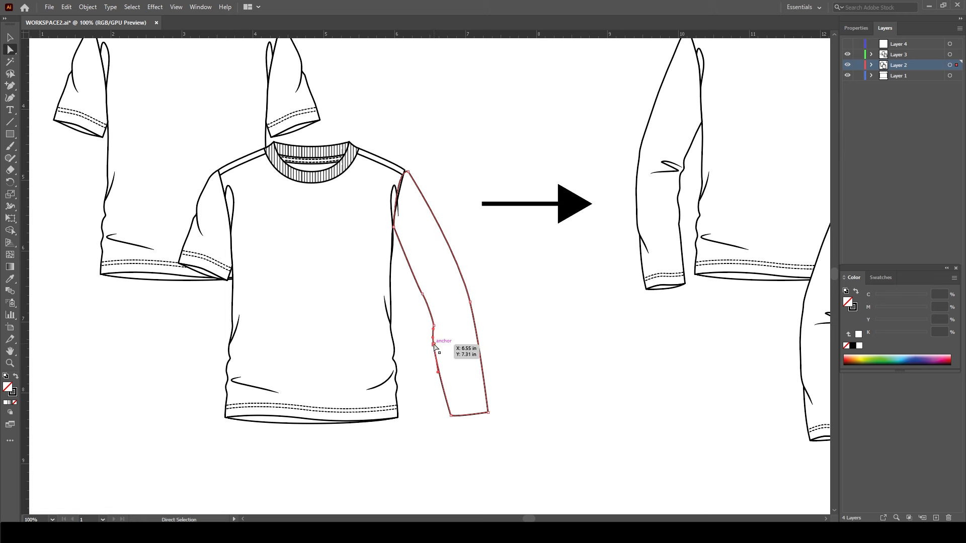
Reshape the inner elbow anchor into a small fold with the Anchor Point tool, and adjust the anchor below it with Direct Selection
drag(10, 85, 40, 118)
ctrl+click(437, 325)
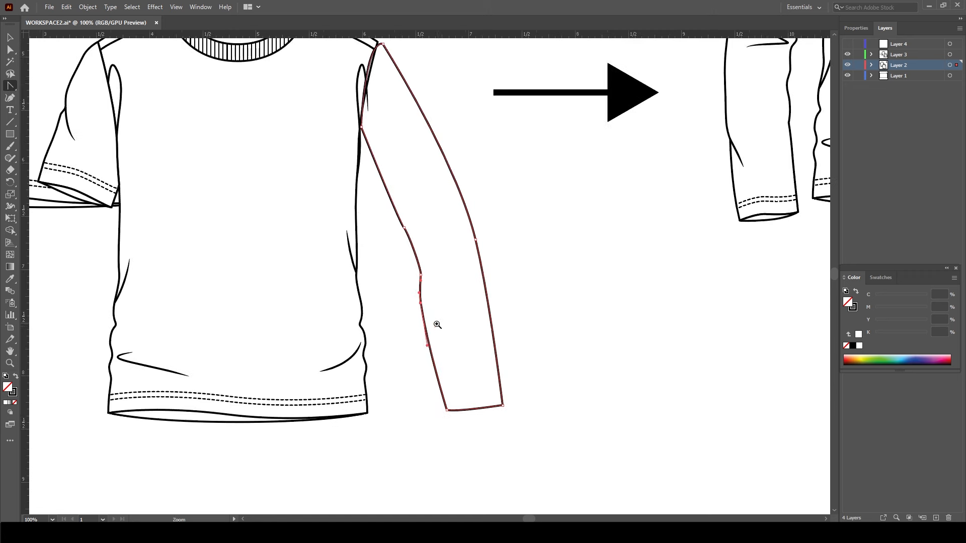
ctrl+click(422, 272)
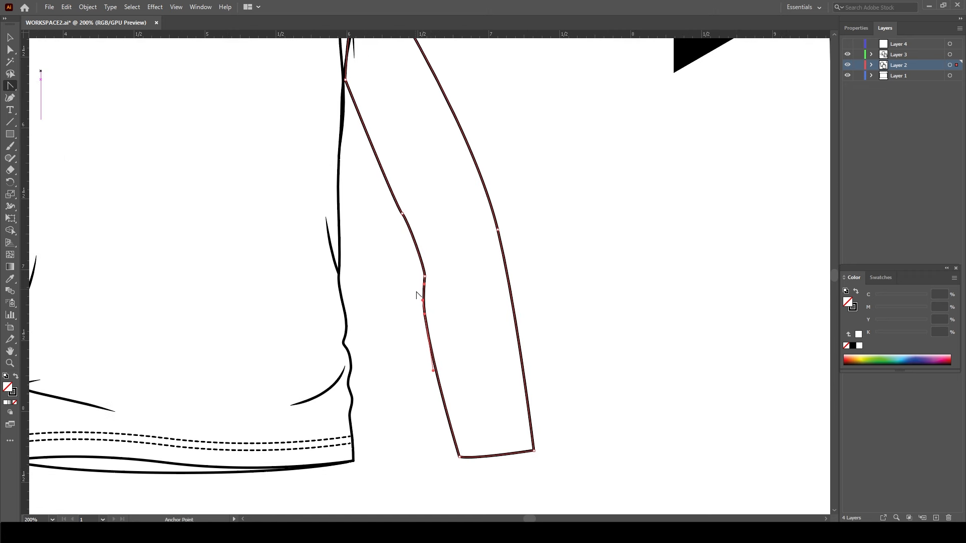
mouse_move(425, 277)
mouse_down()
mouse_move(431, 287)
mouse_move(428, 277)
mouse_up()
click(10, 51)
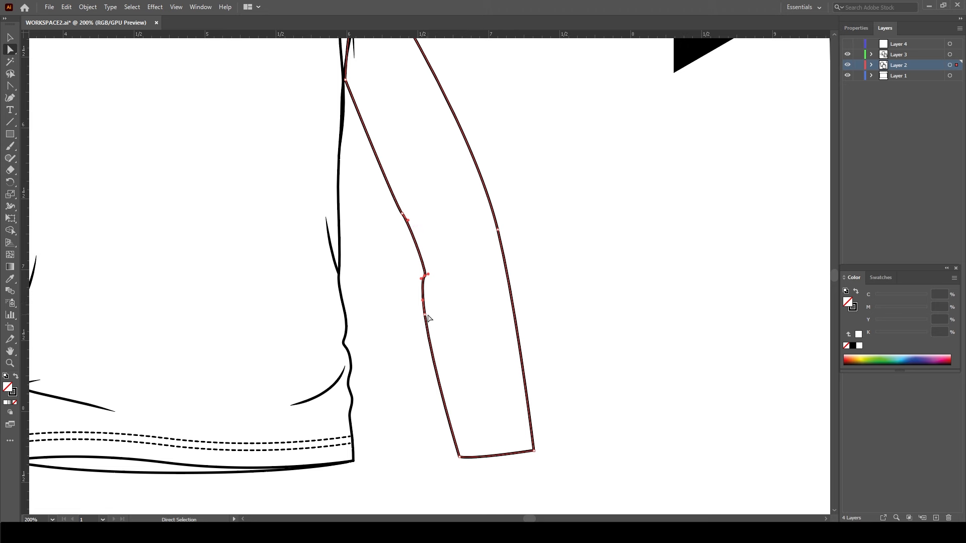
click(429, 318)
click(611, 316)
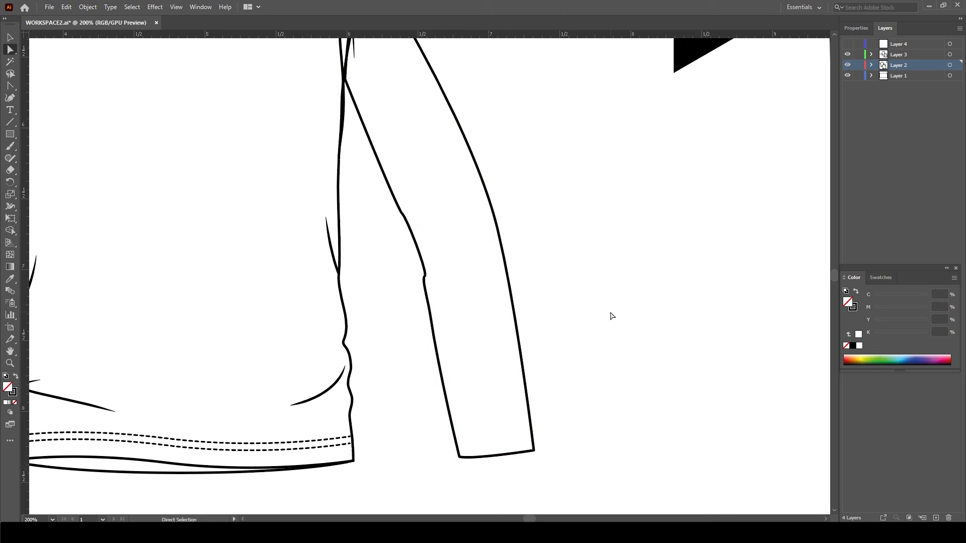
Apply the front shirt body's white fill to the new long sleeve with the Eyedropper
key(ctrl+0)
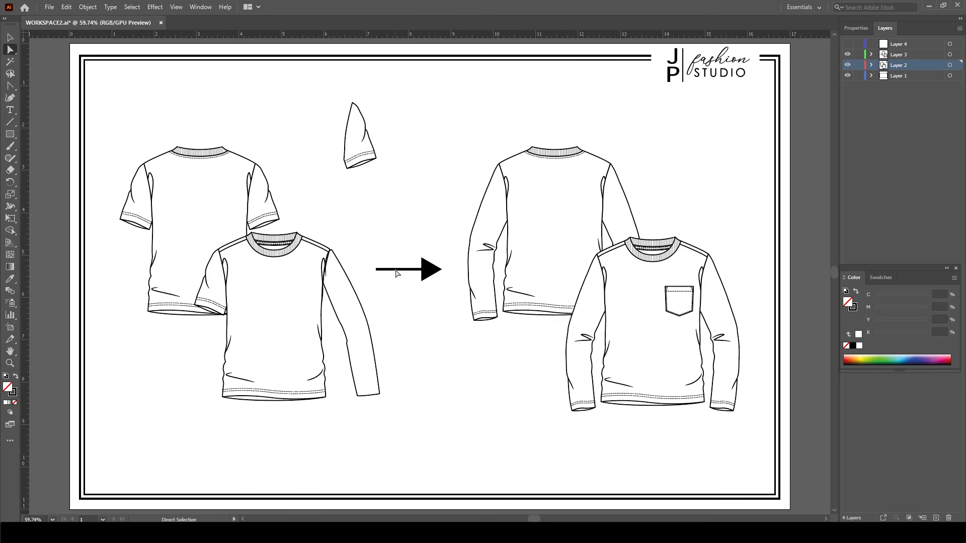
click(10, 37)
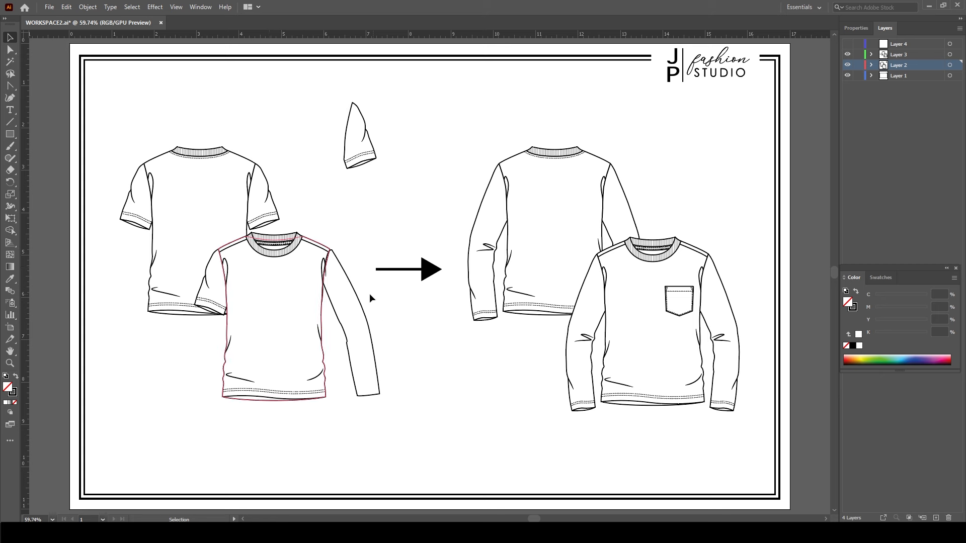
click(372, 323)
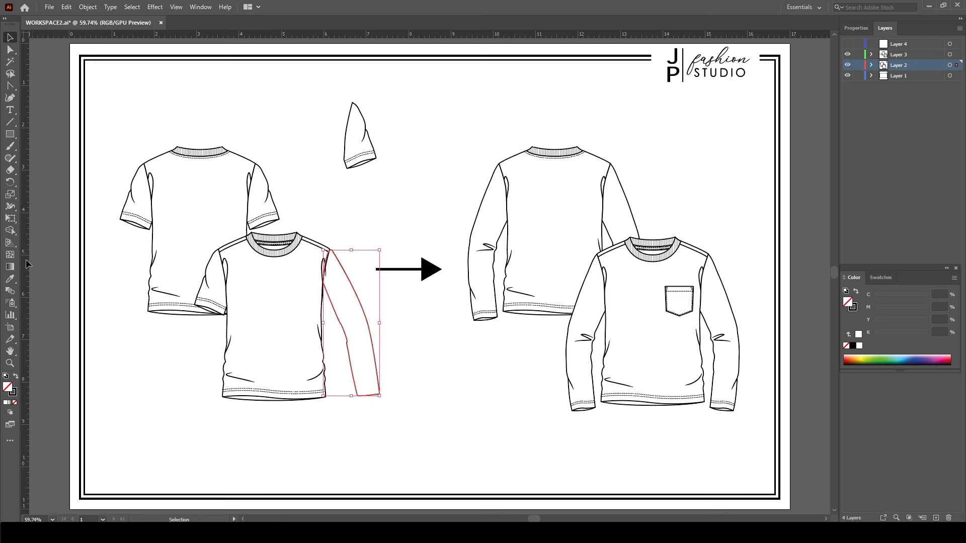
click(9, 279)
click(303, 297)
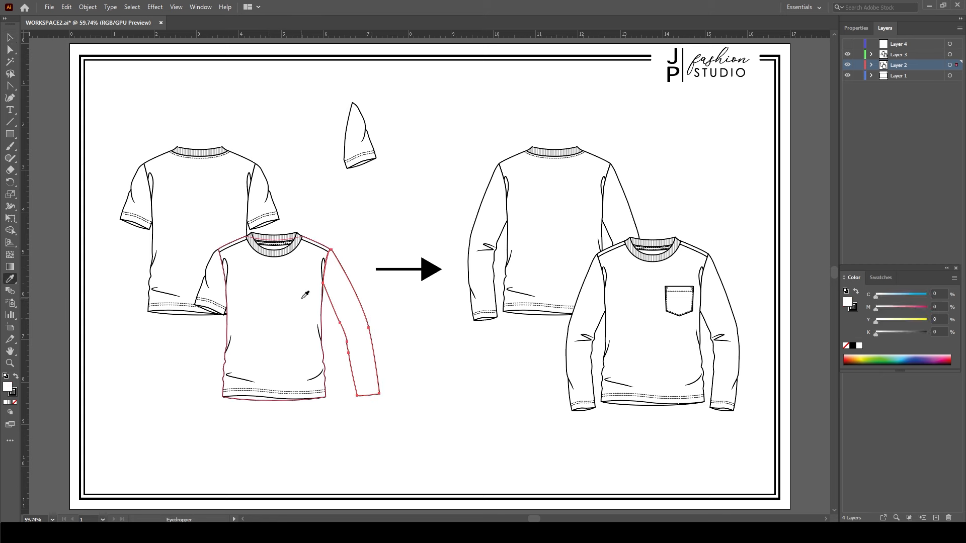
key(v)
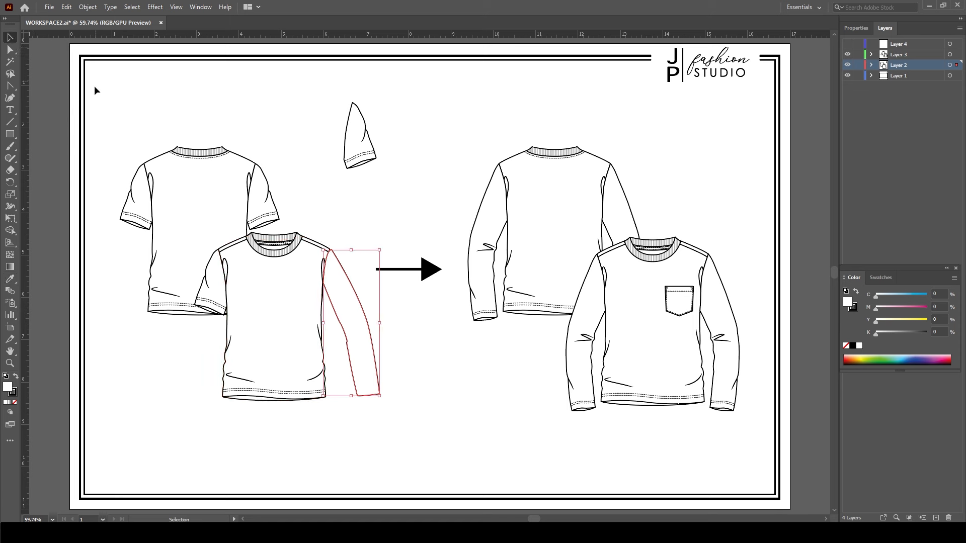
Shift the long sleeve slightly toward the armhole, send it to the back, and deselect it
mouse_move(354, 308)
mouse_down()
mouse_move(367, 309)
mouse_move(354, 312)
mouse_up()
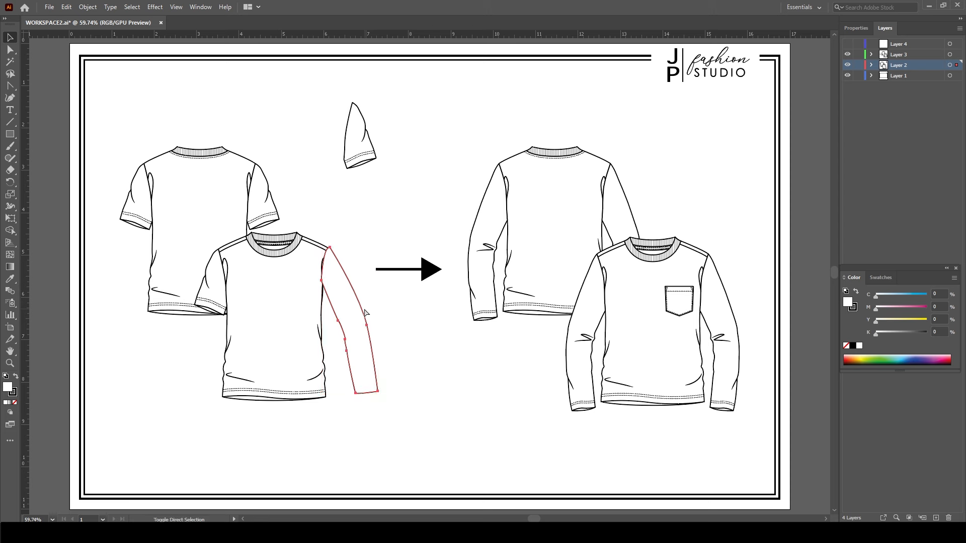
key(ctrl+shift+[)
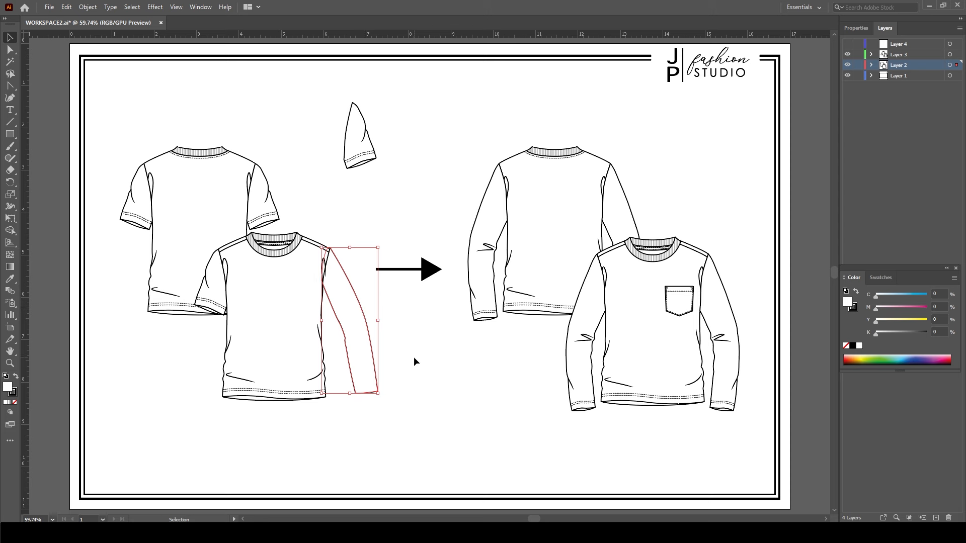
drag(346, 293, 347, 294)
click(401, 354)
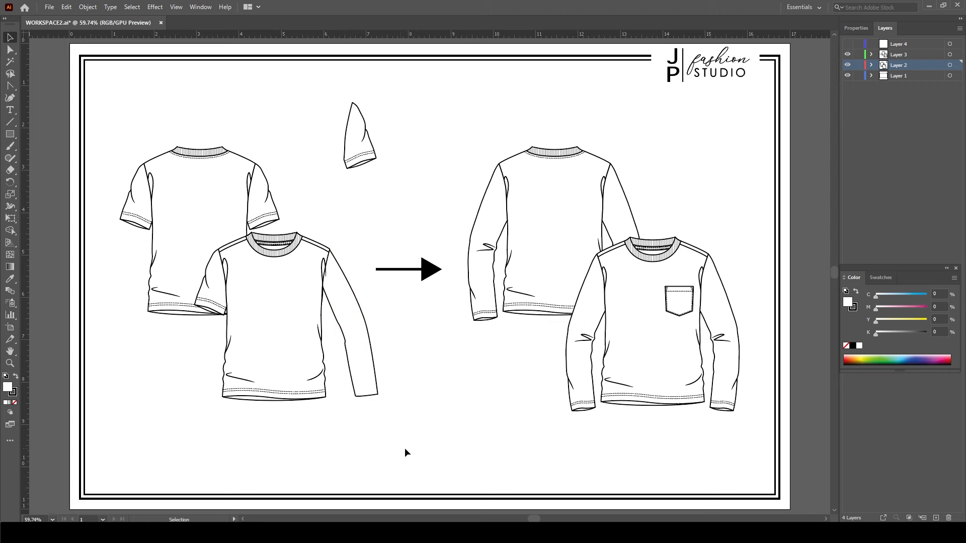
ctrl+click(337, 367)
ctrl+click(446, 297)
ctrl+click(431, 266)
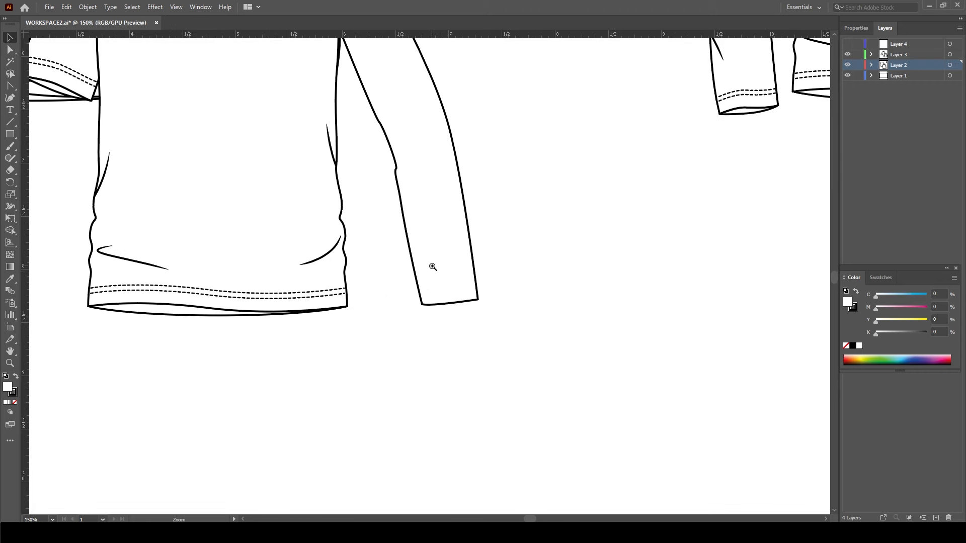
ctrl+click(433, 266)
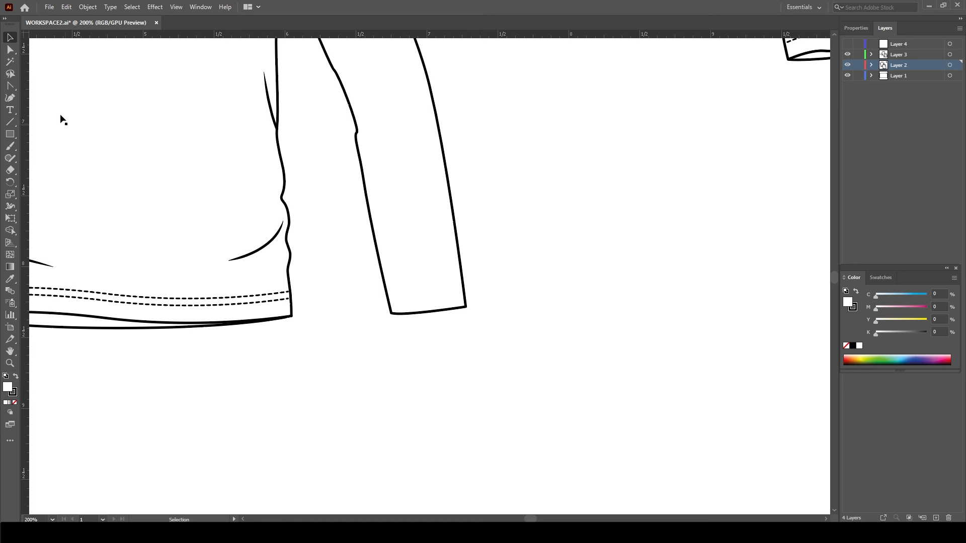
click(11, 87)
click(41, 84)
click(393, 302)
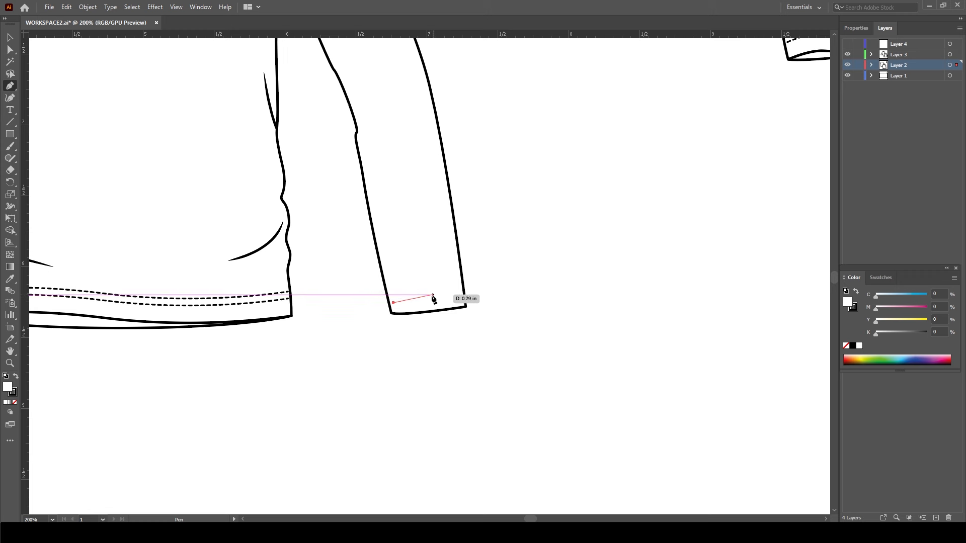
drag(429, 295, 446, 296)
click(463, 298)
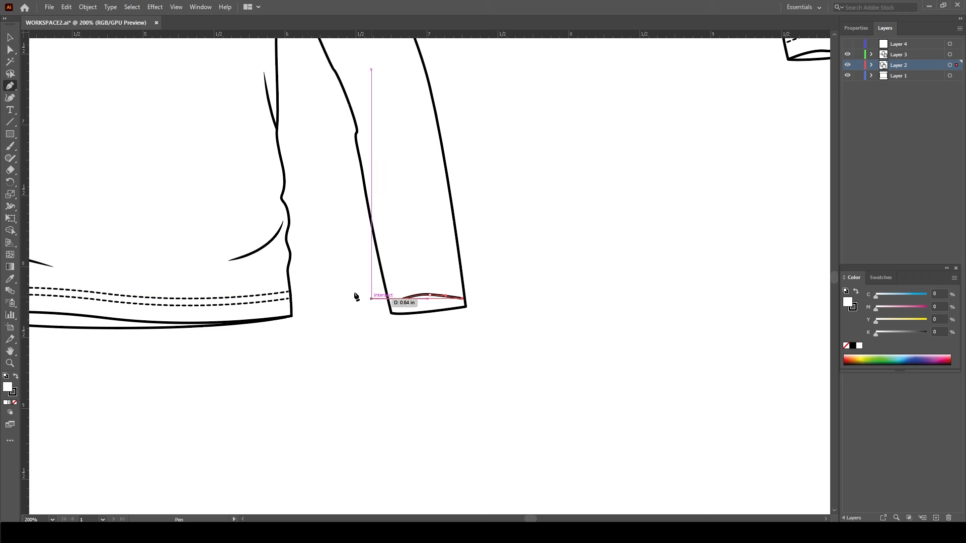
key(ctrl+z)
key(ctrl+z)
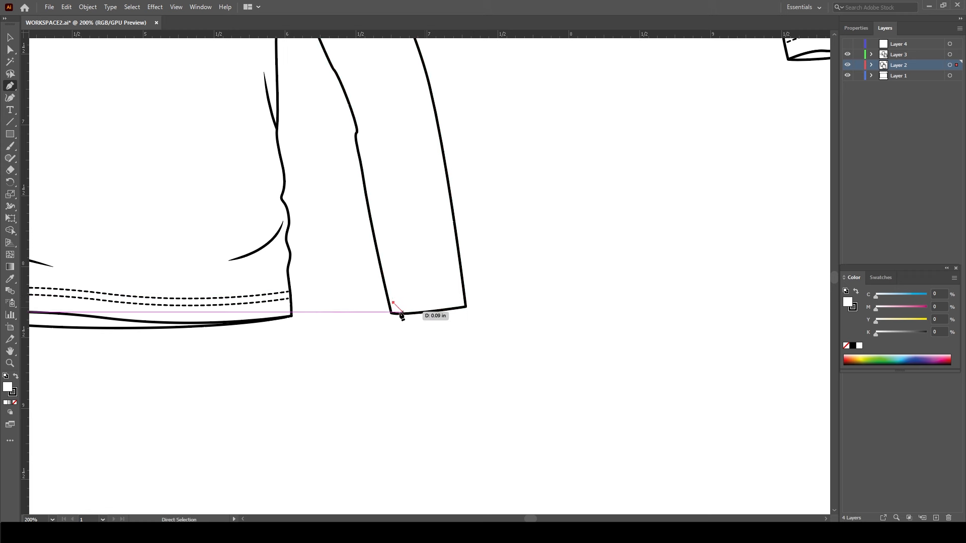
key(ctrl+z)
Draw an arched back-opening line across the long sleeve's cuff with the Pen tool and snap its inner end to the cuff corner
click(393, 309)
click(426, 300)
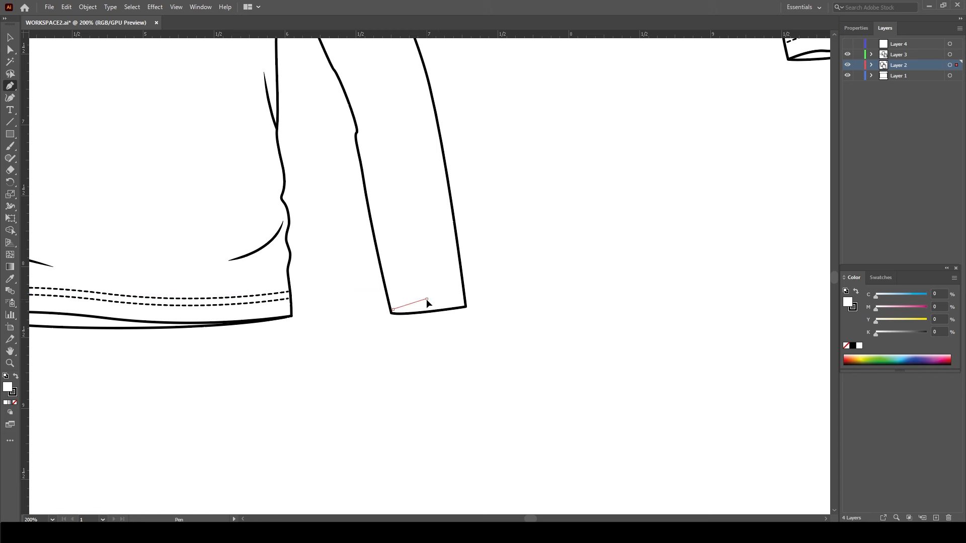
click(465, 307)
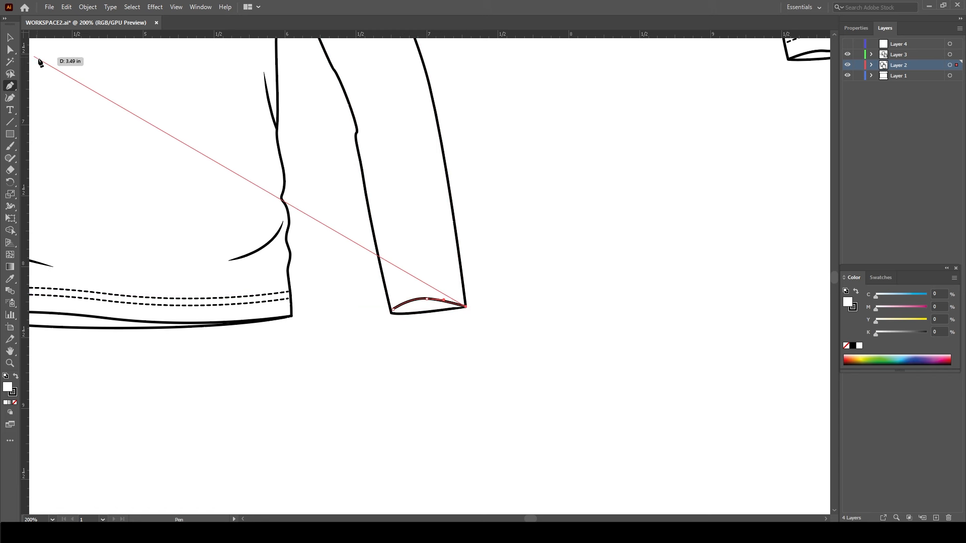
key(a)
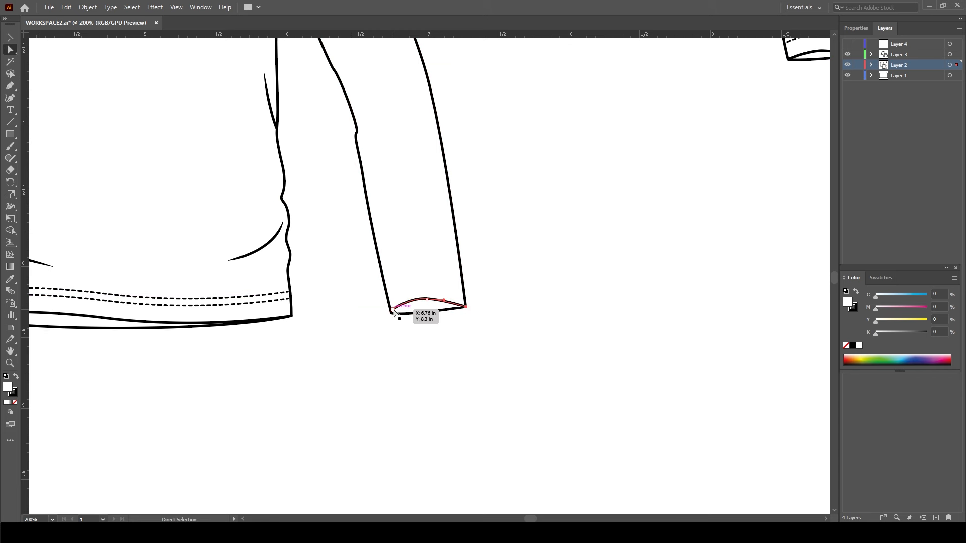
click(393, 312)
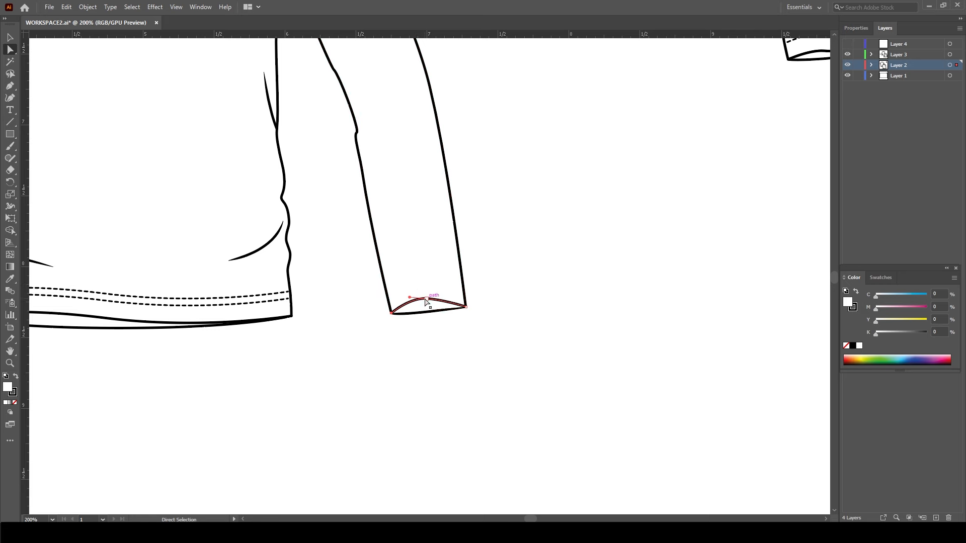
click(429, 301)
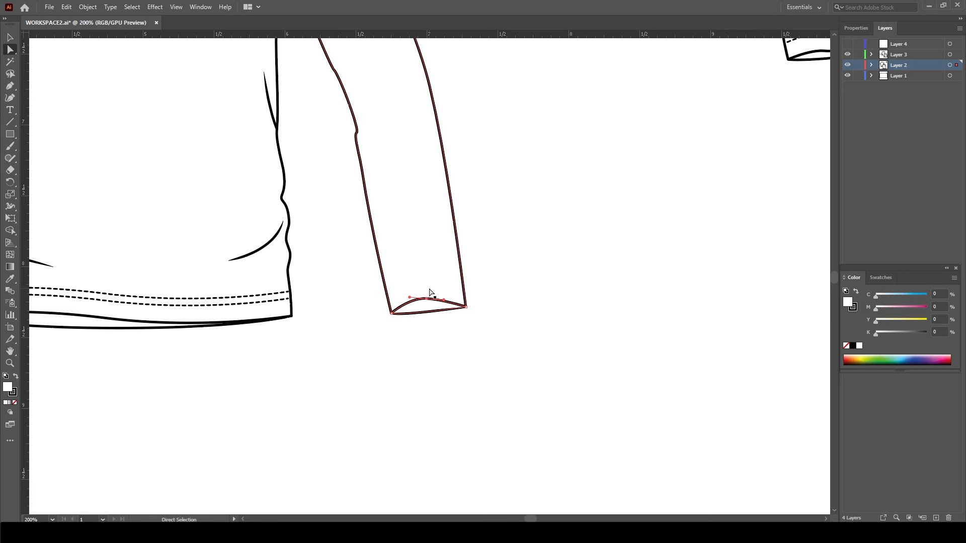
key(ctrl+minus)
key(ctrl+minus)
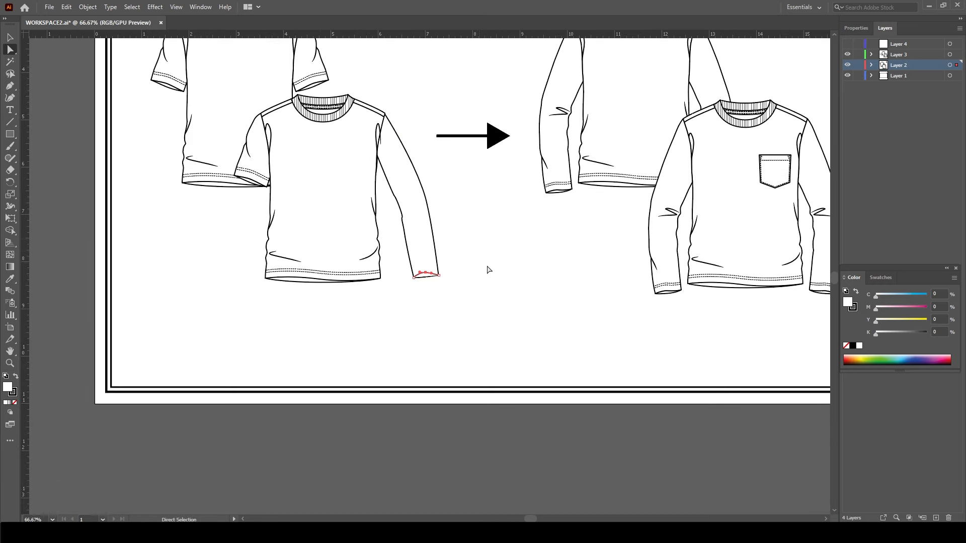
scroll(480, 271, up, 2)
click(449, 290)
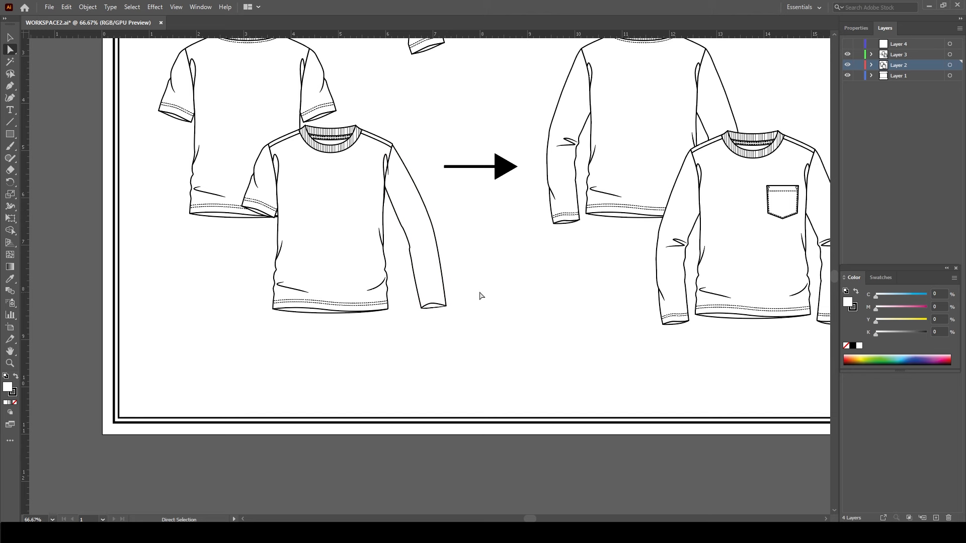
scroll(474, 101, up, 3)
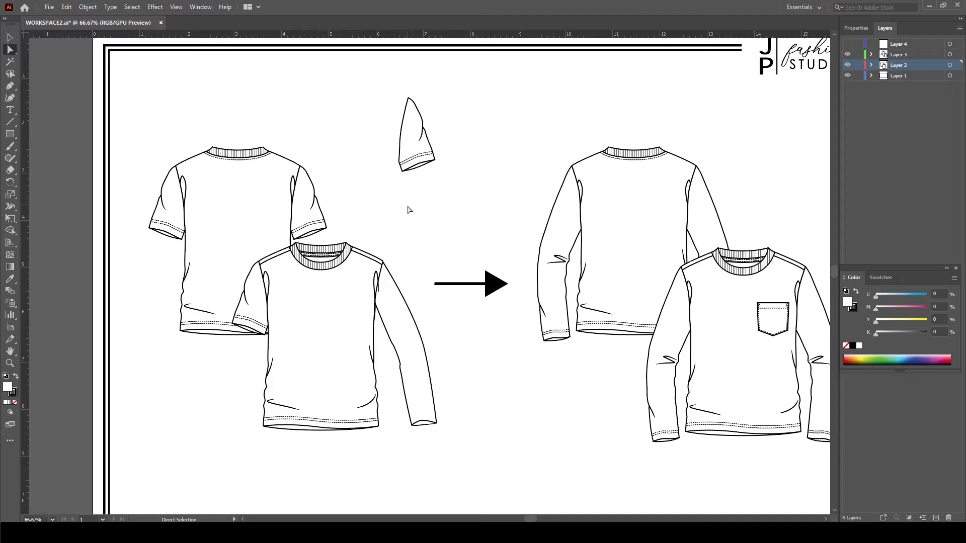
key(ctrl+space)
drag(406, 401, 448, 345)
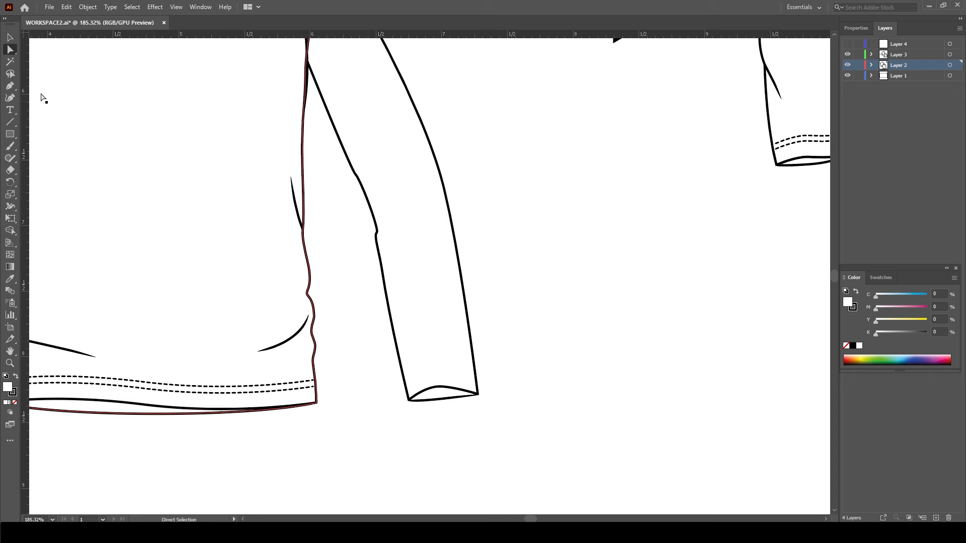
click(9, 87)
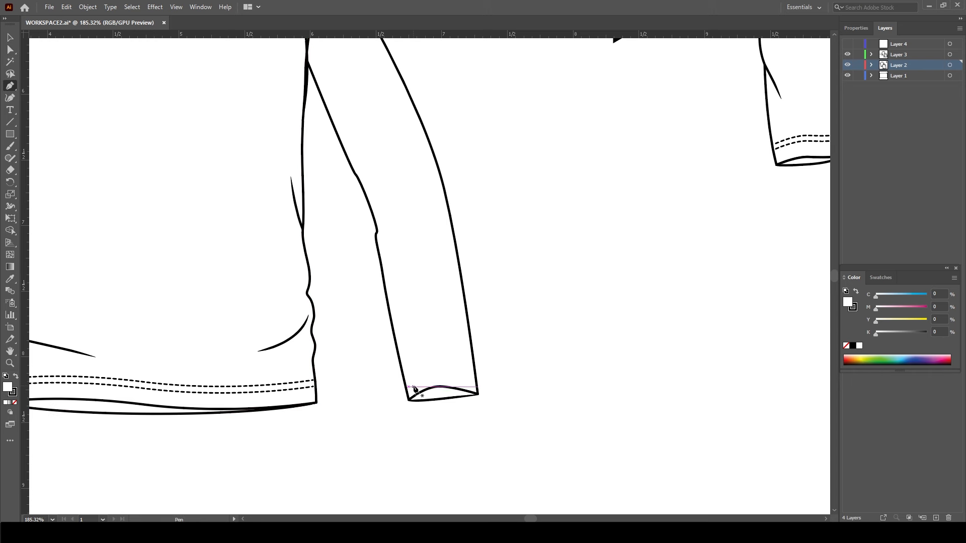
click(408, 387)
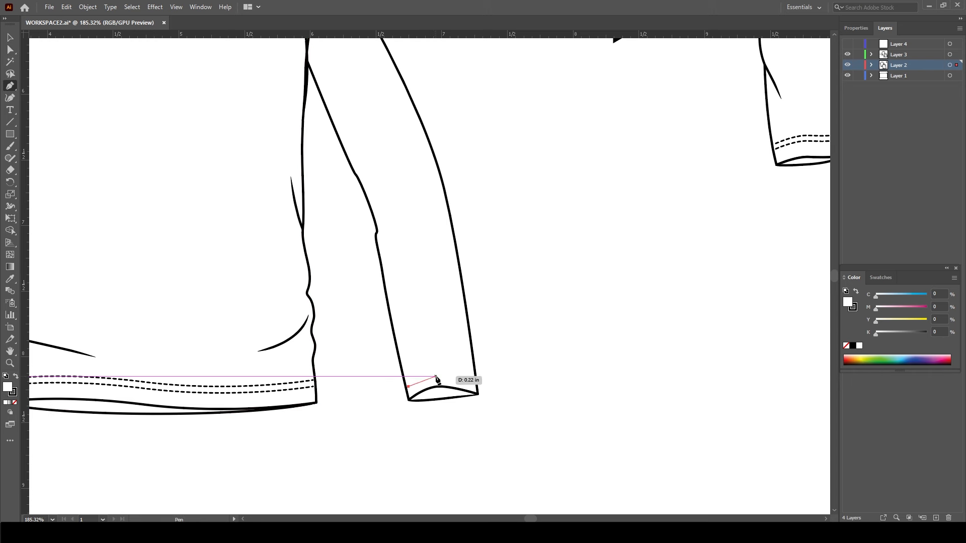
click(436, 376)
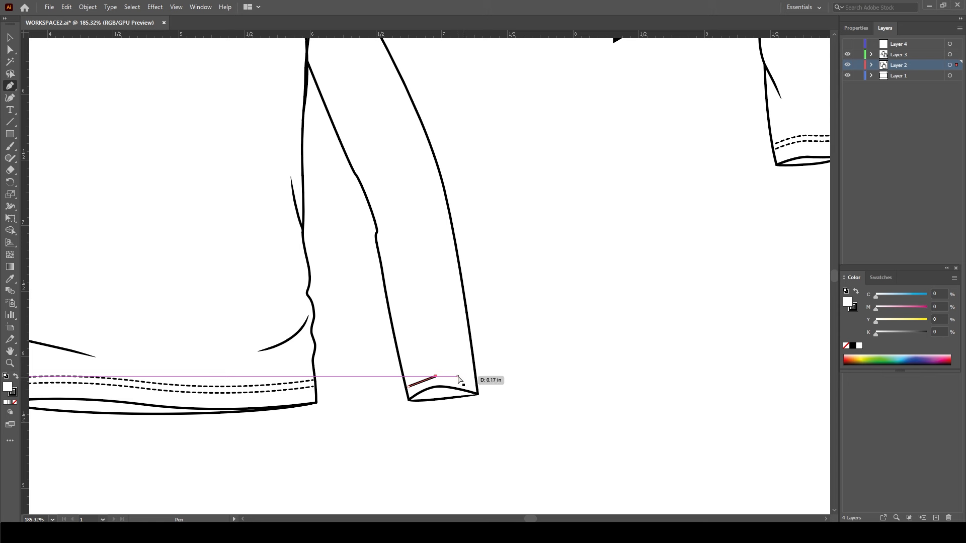
drag(433, 376, 447, 376)
key(ctrl+z)
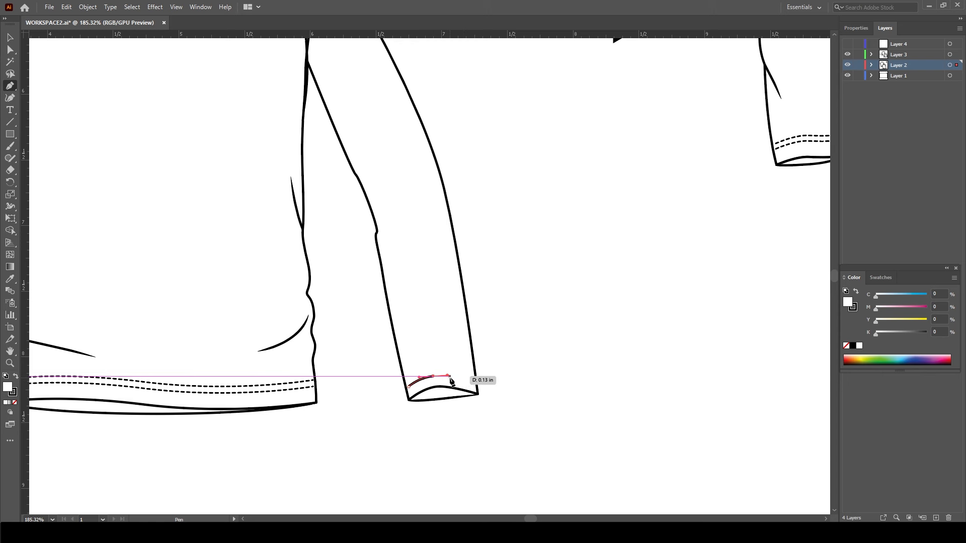
key(ctrl+z)
Draw an arched hem line above the cuff opening with the Curvature tool and extend its inner end to the sleeve edge
click(10, 98)
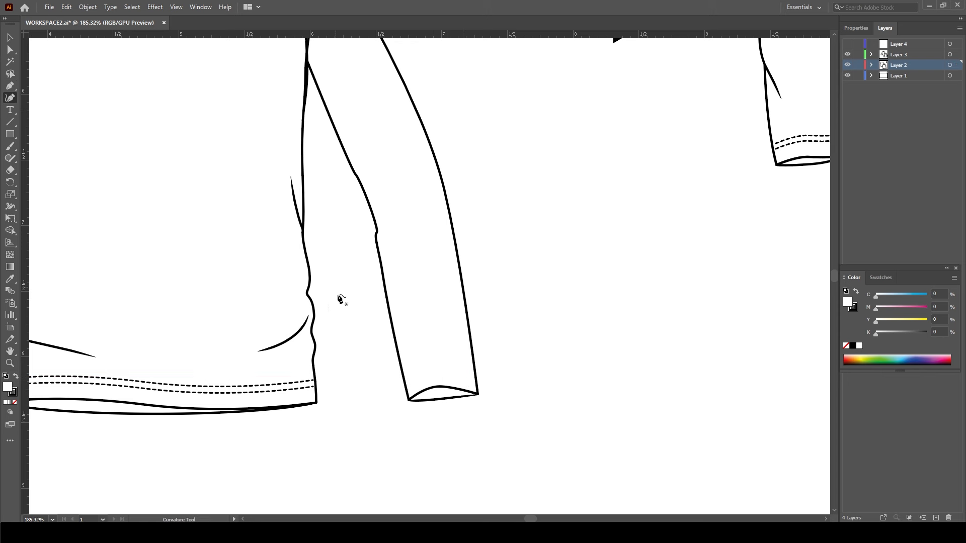
click(410, 381)
click(445, 370)
click(473, 378)
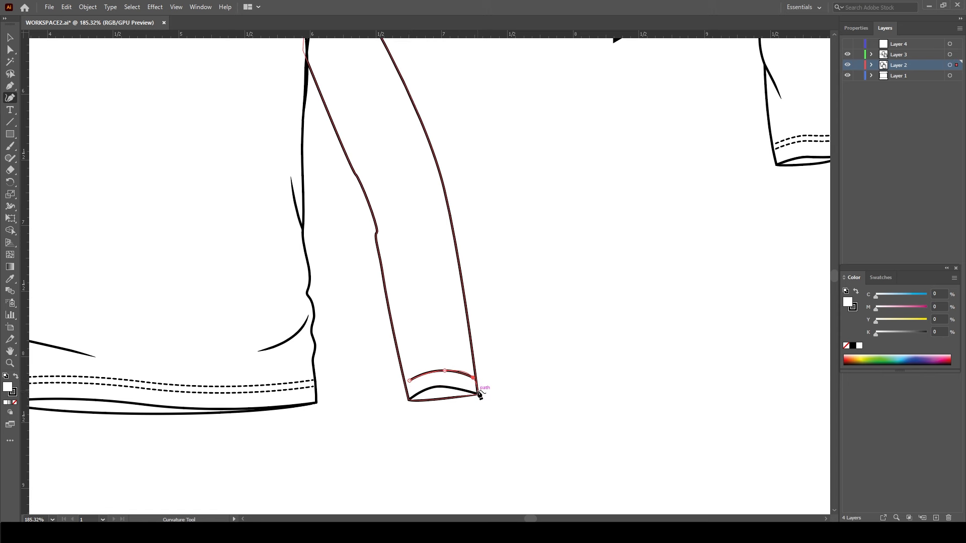
click(10, 37)
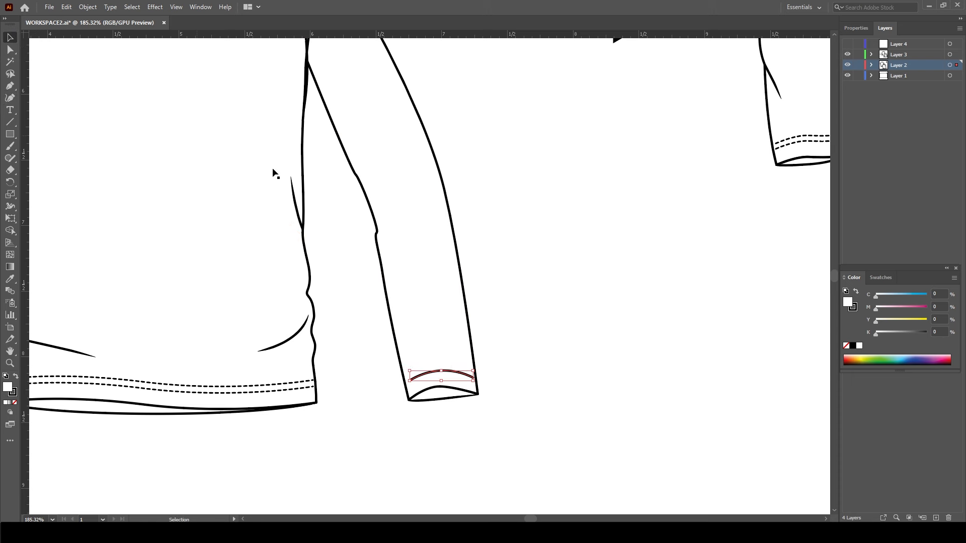
click(10, 49)
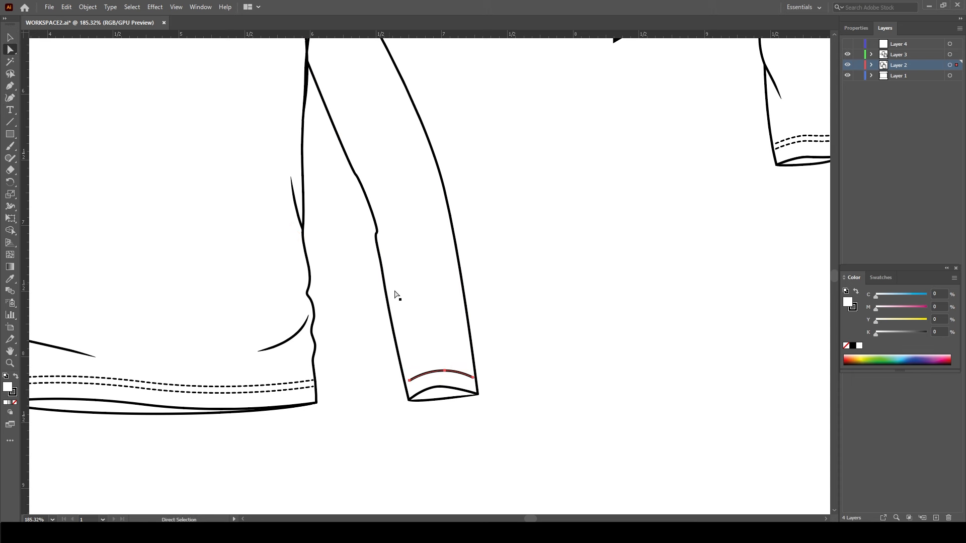
click(411, 379)
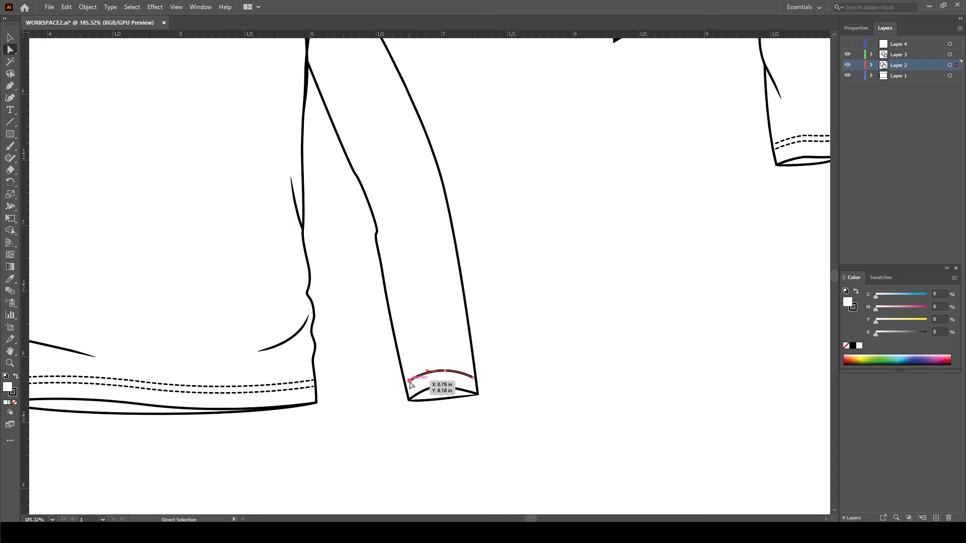
drag(412, 379, 405, 383)
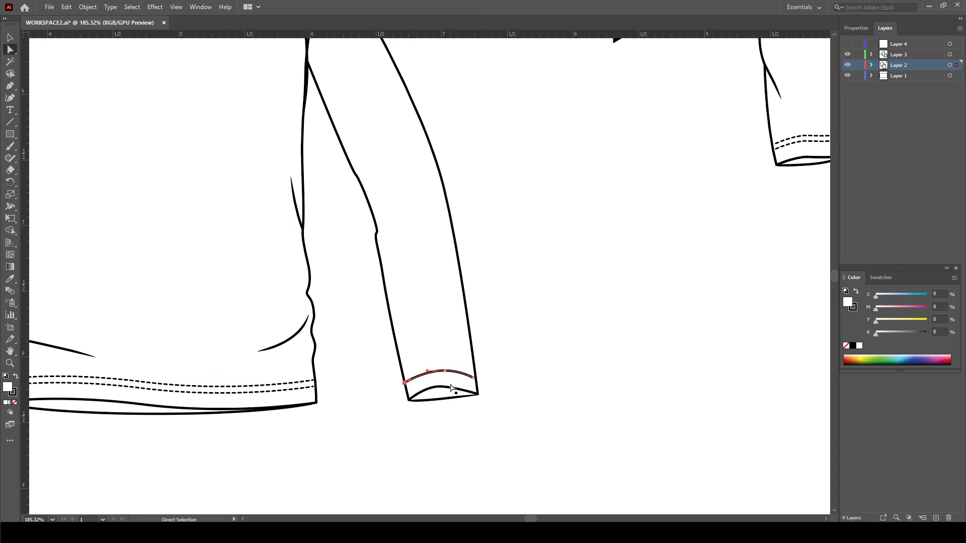
click(10, 38)
key(a)
key(ctrl+v)
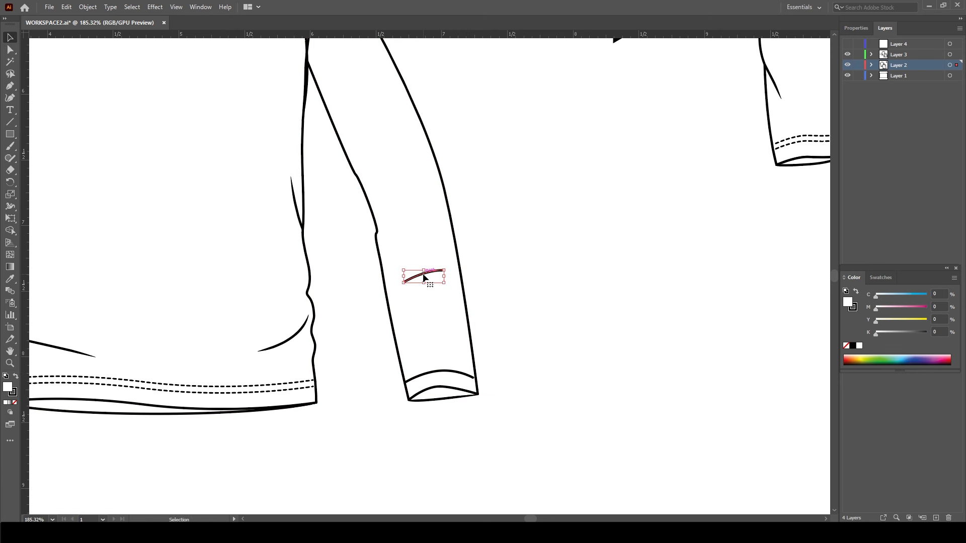
key(Delete)
Duplicate the entire arched hem line and place the copy just above the original on the sleeve
click(460, 373)
key(ctrl+c)
key(ctrl+v)
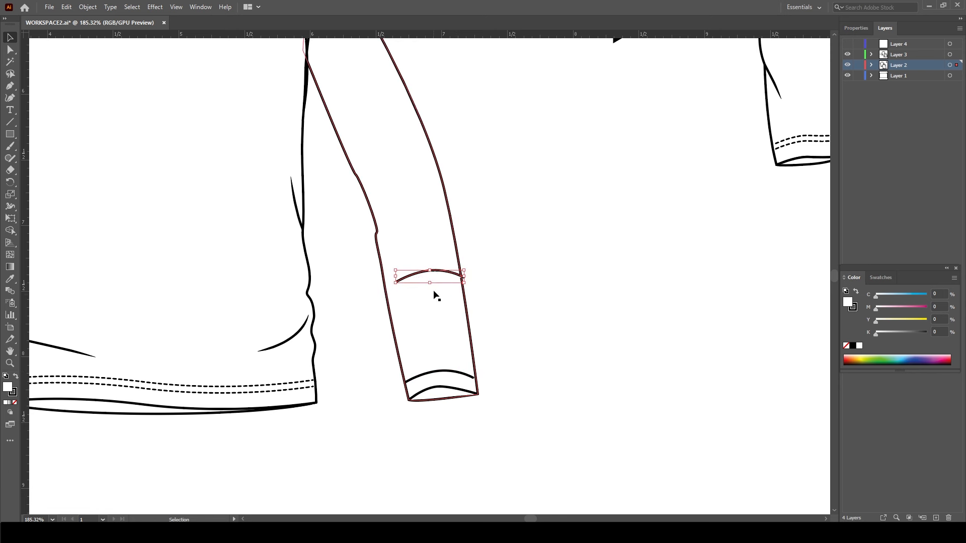
drag(444, 275, 442, 378)
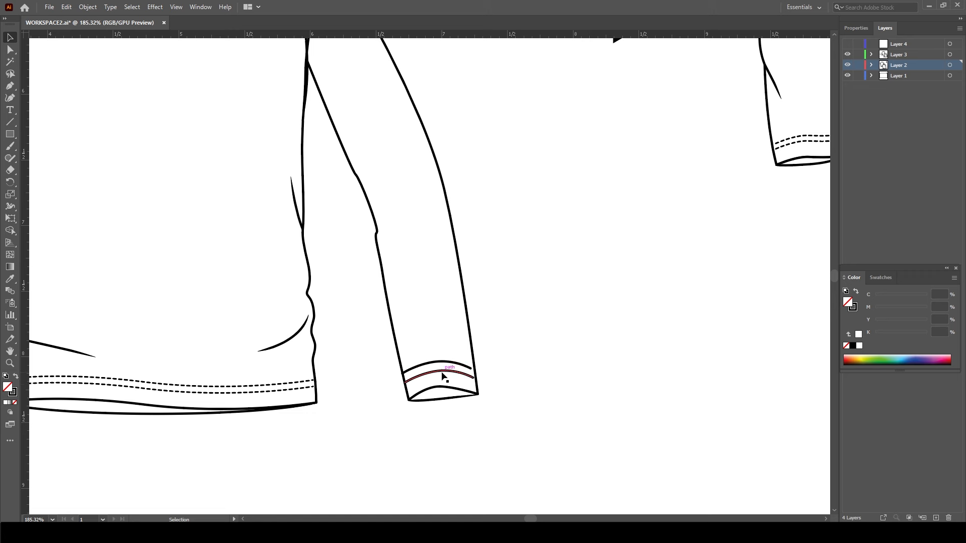
Apply a dashed line to the stroke of the lower arched hem line on the long sleeve's cuff, and deselect it
click(856, 28)
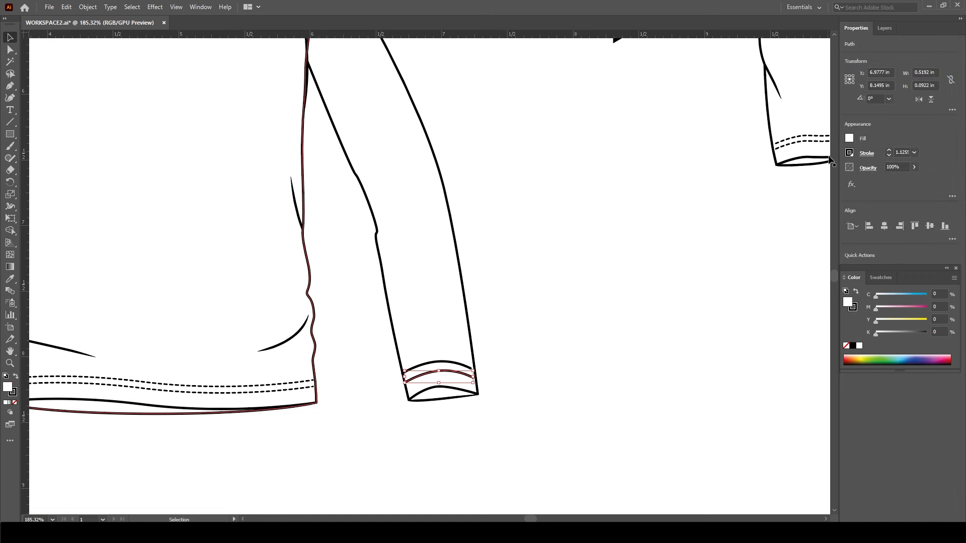
click(957, 270)
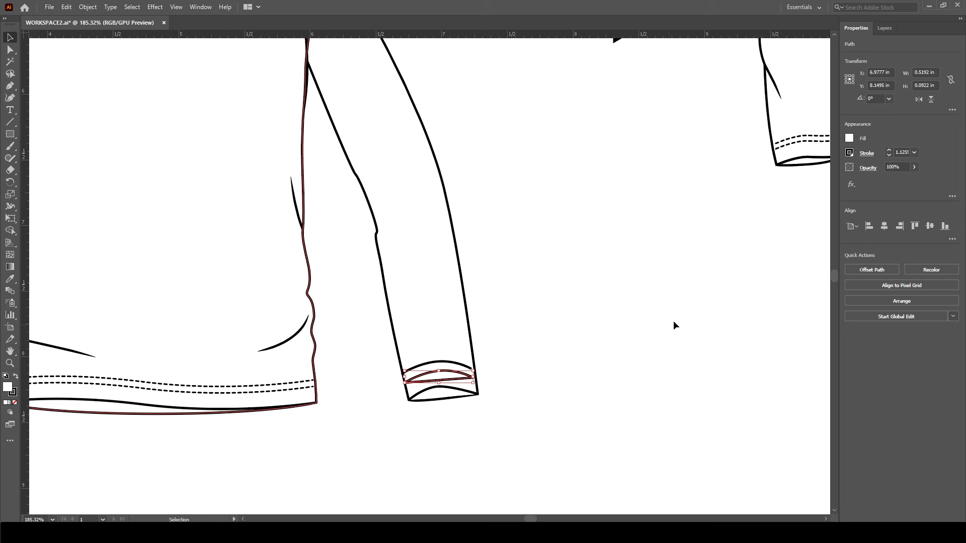
key(ctrl+z)
click(864, 154)
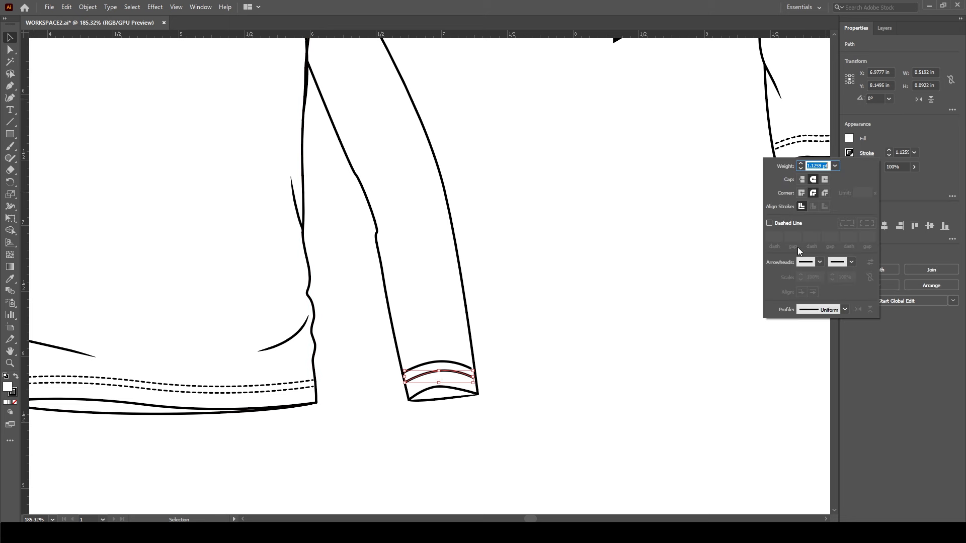
click(769, 223)
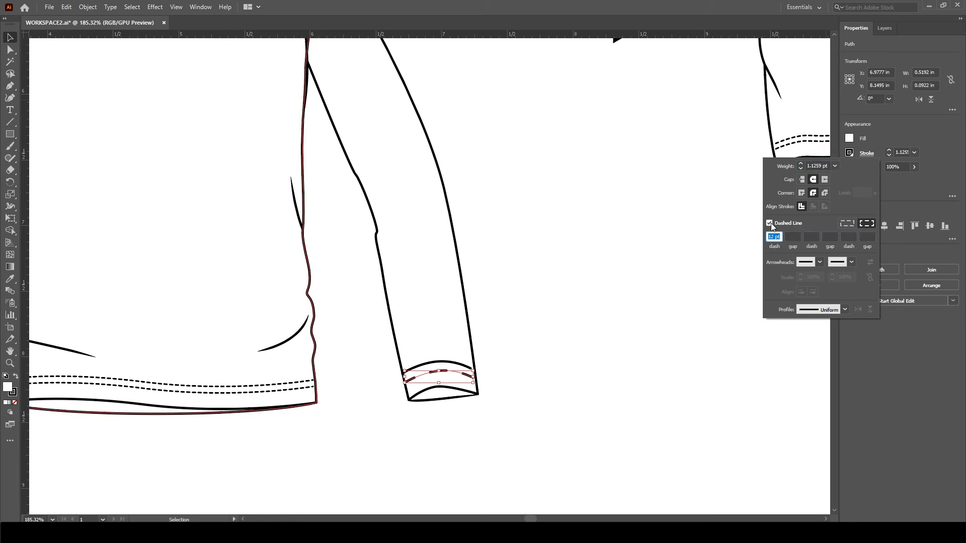
click(559, 339)
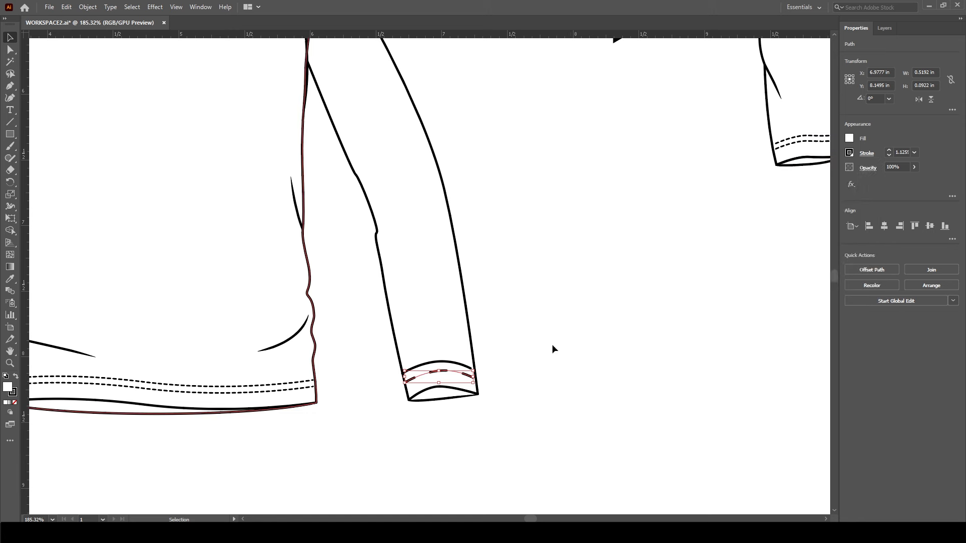
click(490, 378)
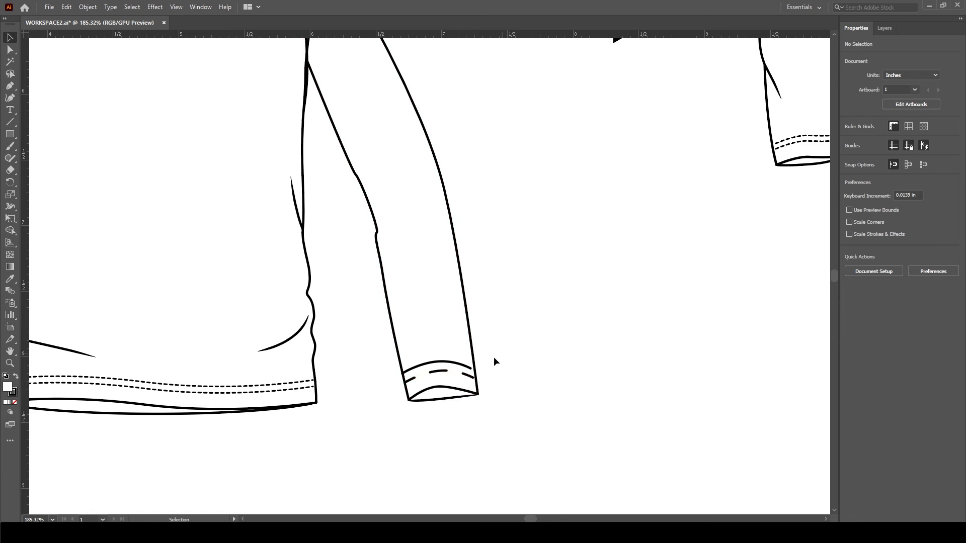
Check the stroke dash settings of the upper dashed hem stitch on the front shirt body
click(445, 371)
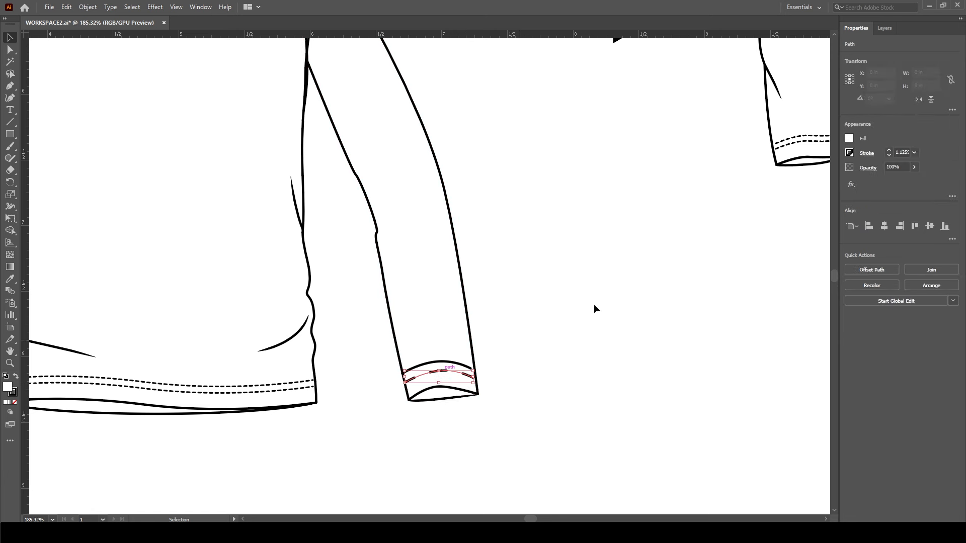
click(236, 385)
click(866, 153)
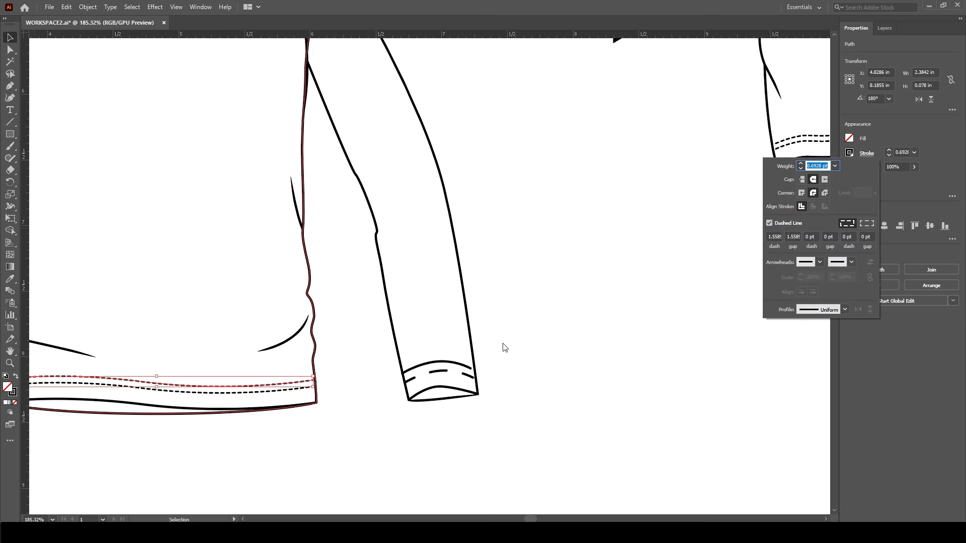
Set the lower arched cuff line's dash to 1.5 pt and its gap to 1.5 pt, and deselect it
click(445, 374)
click(445, 372)
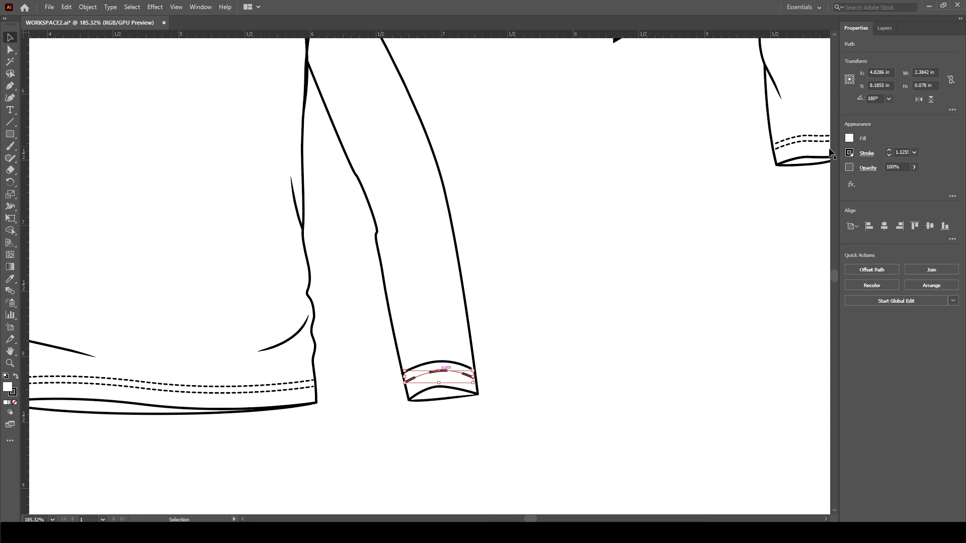
click(865, 154)
click(772, 237)
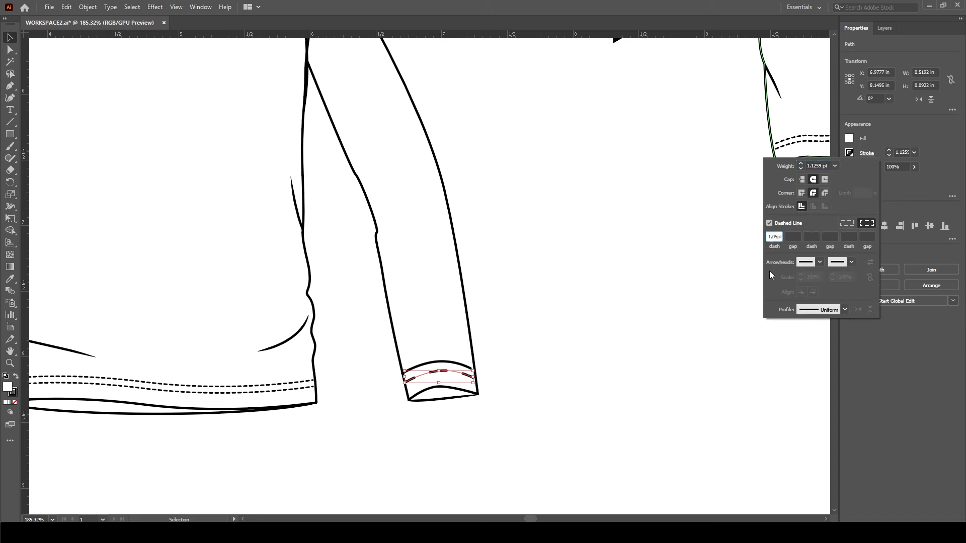
key(BackSpace)
key(BackSpace)
text(5)
click(798, 236)
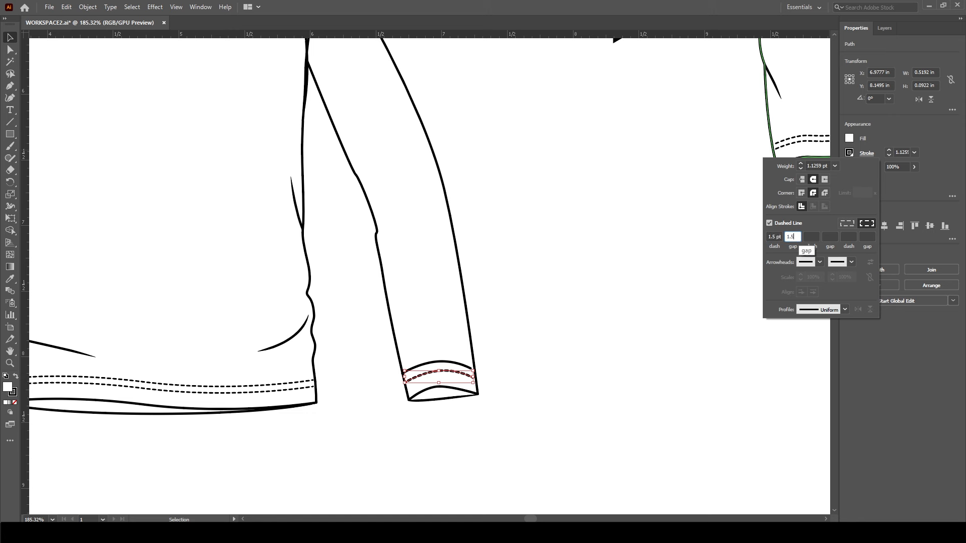
text(1.5)
key(Return)
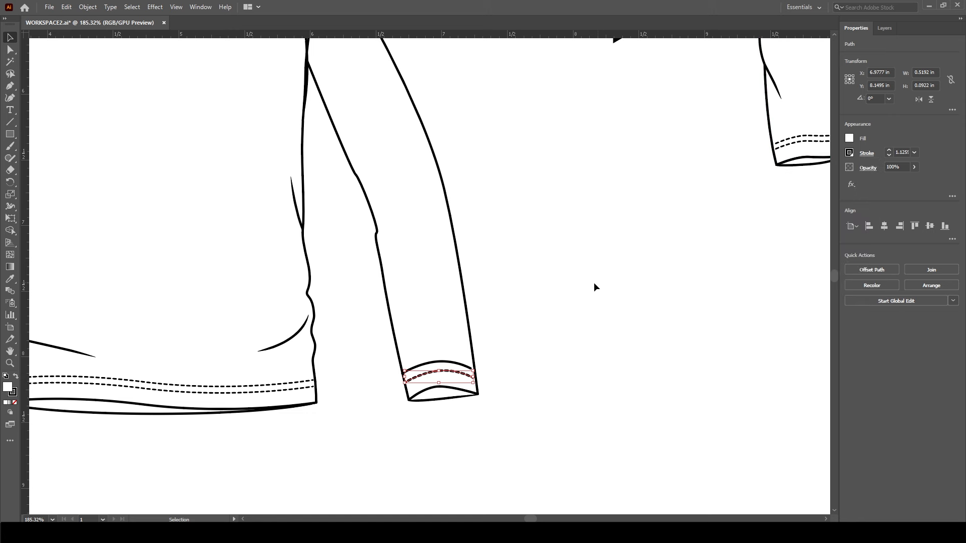
click(594, 282)
Copy the shirt body's dashed hem stitch style onto the upper arched cuff line with the Eyedropper, and deselect it
click(453, 366)
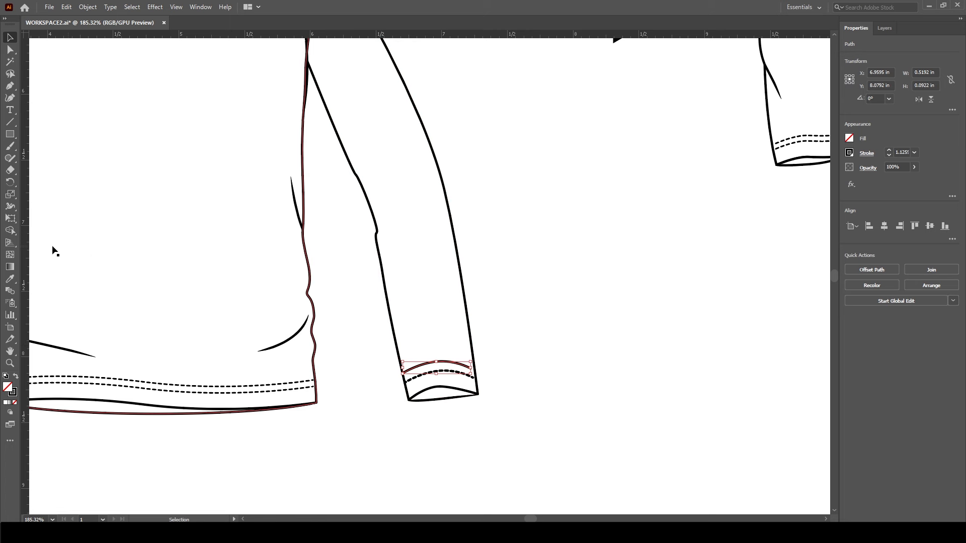
click(10, 279)
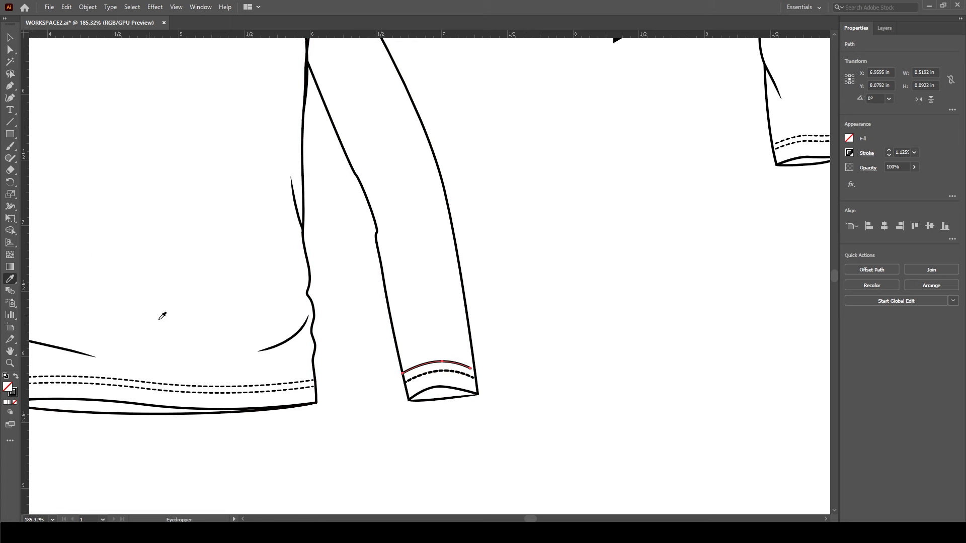
click(260, 384)
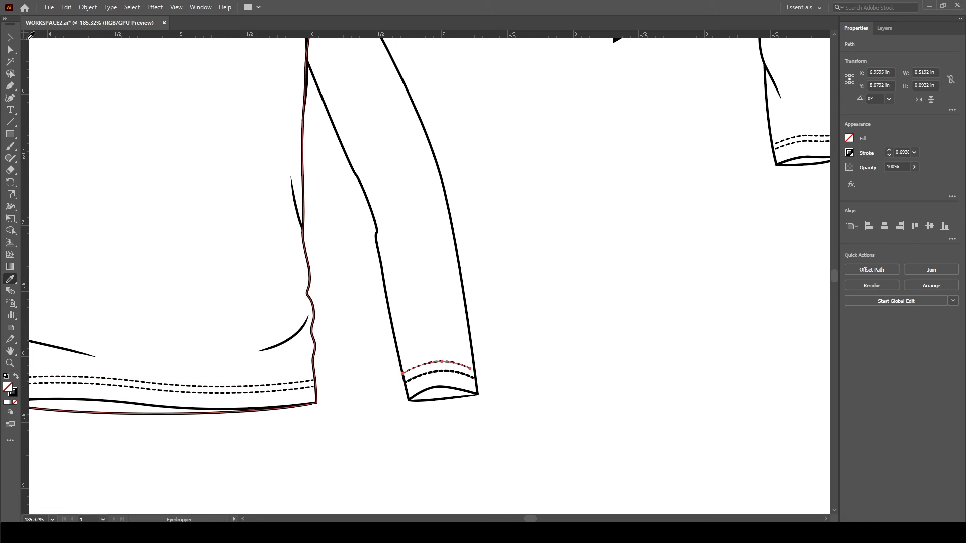
click(9, 37)
click(508, 313)
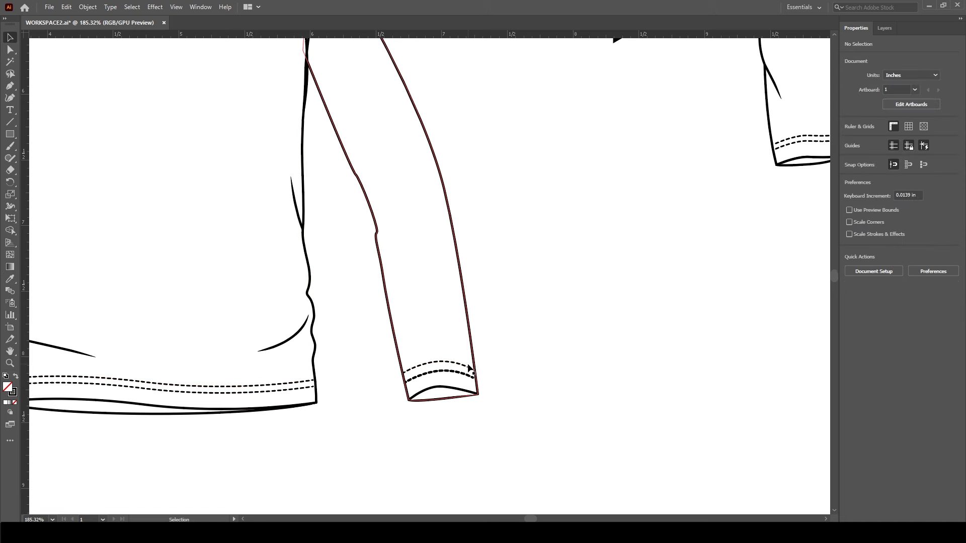
click(467, 379)
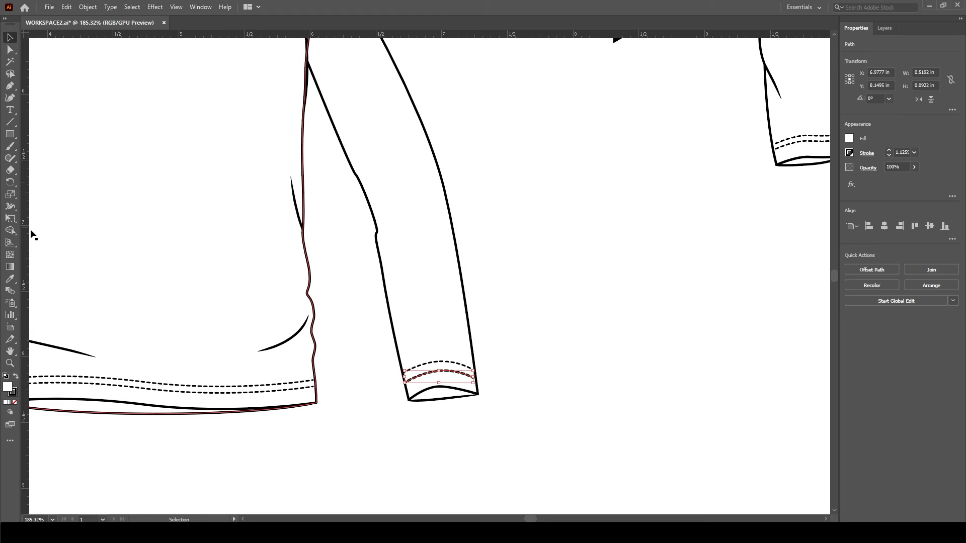
click(10, 279)
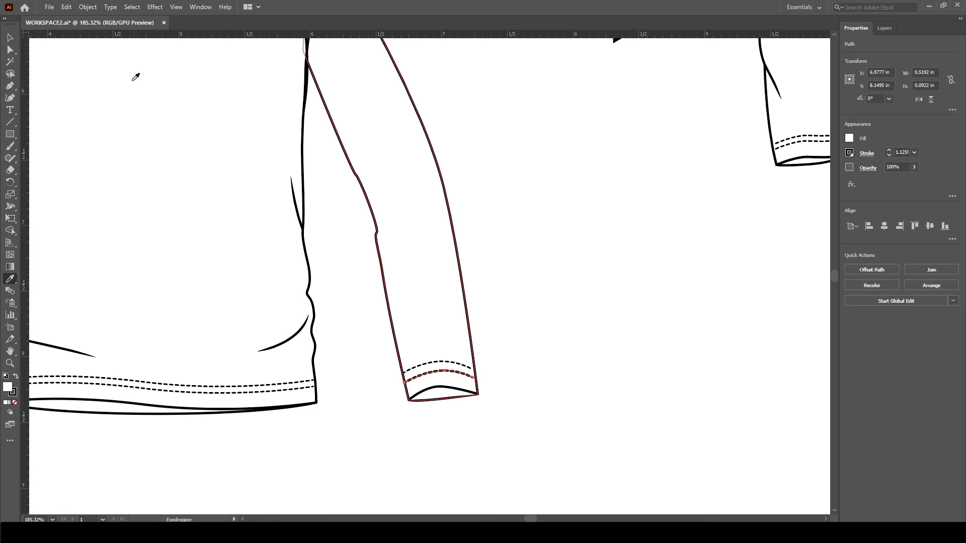
click(9, 37)
click(550, 331)
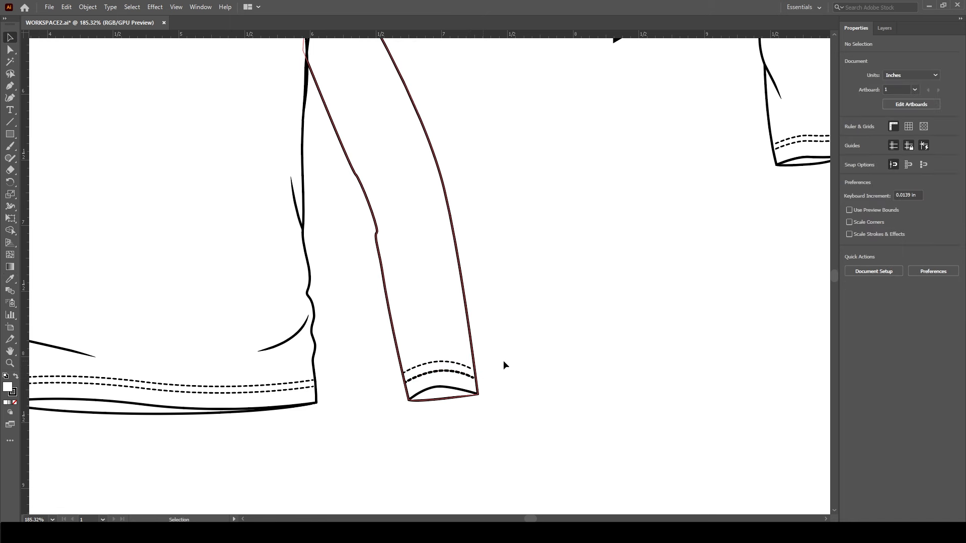
Match the lower arched cuff line to the upper cuff line's dashed stitch style with the Eyedropper, and deselect it
click(460, 367)
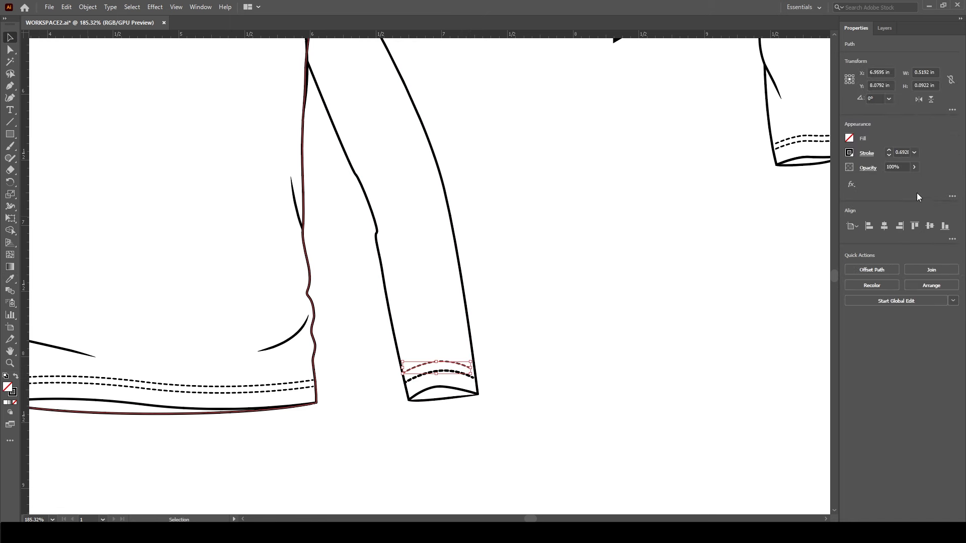
click(459, 383)
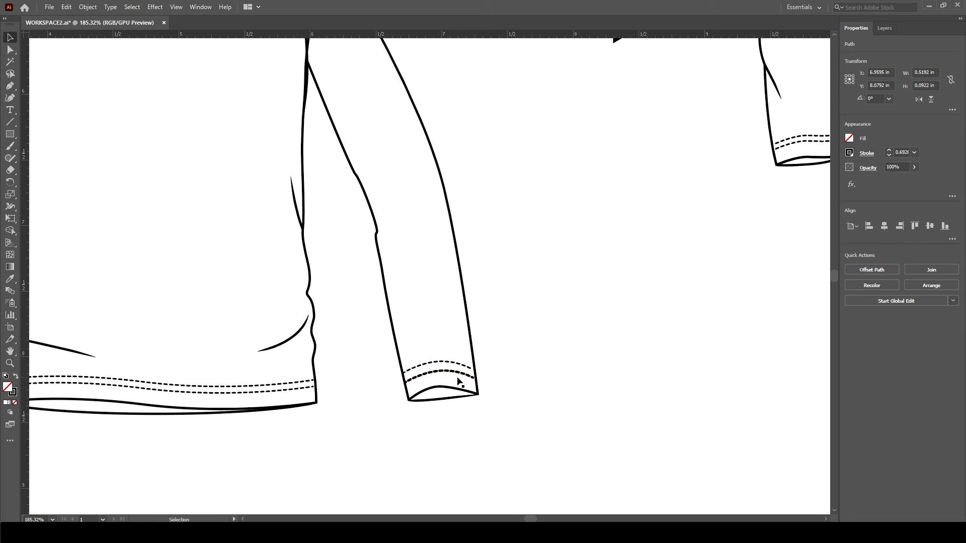
click(461, 376)
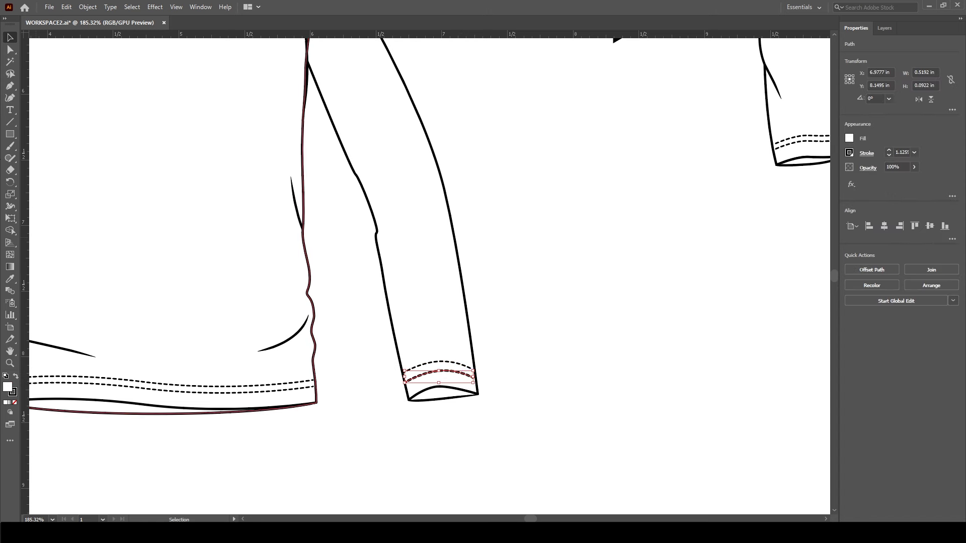
click(10, 279)
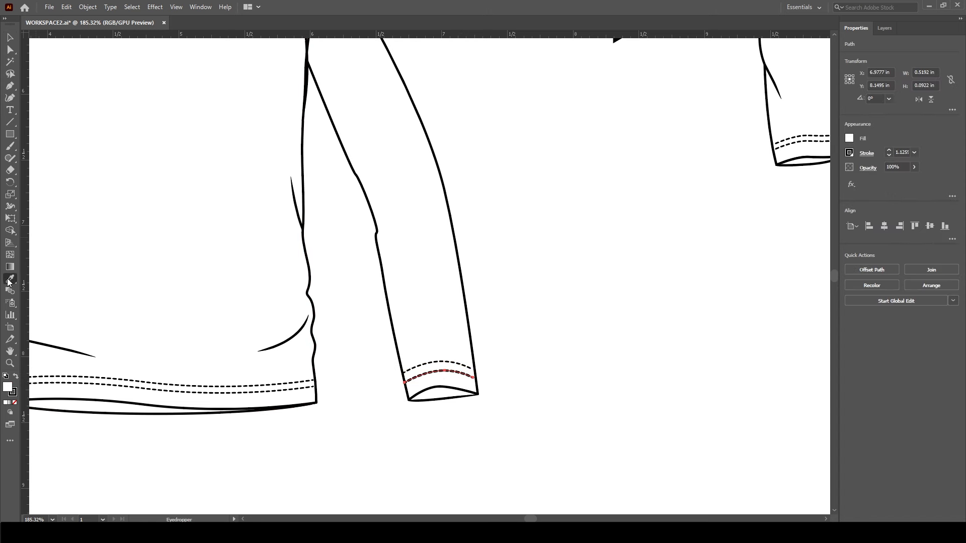
click(432, 360)
click(10, 38)
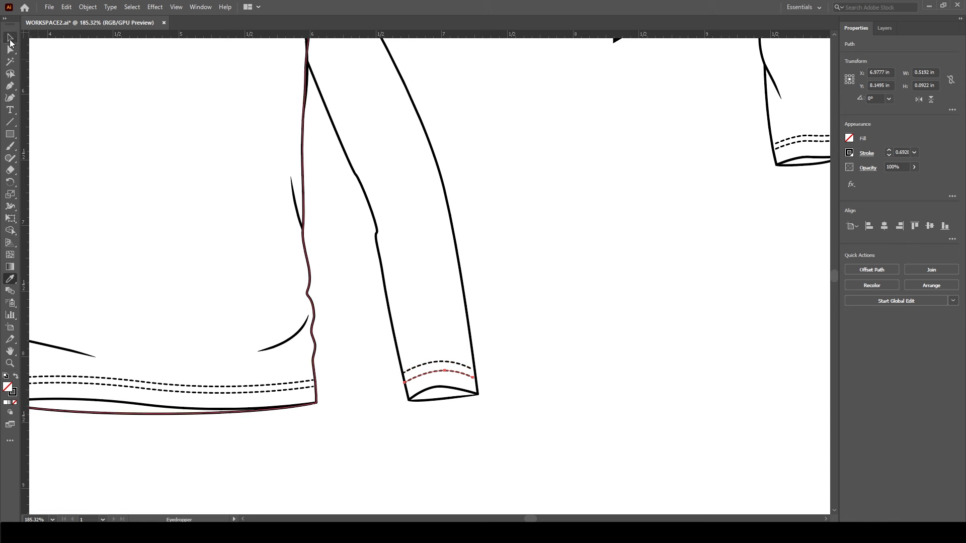
click(632, 302)
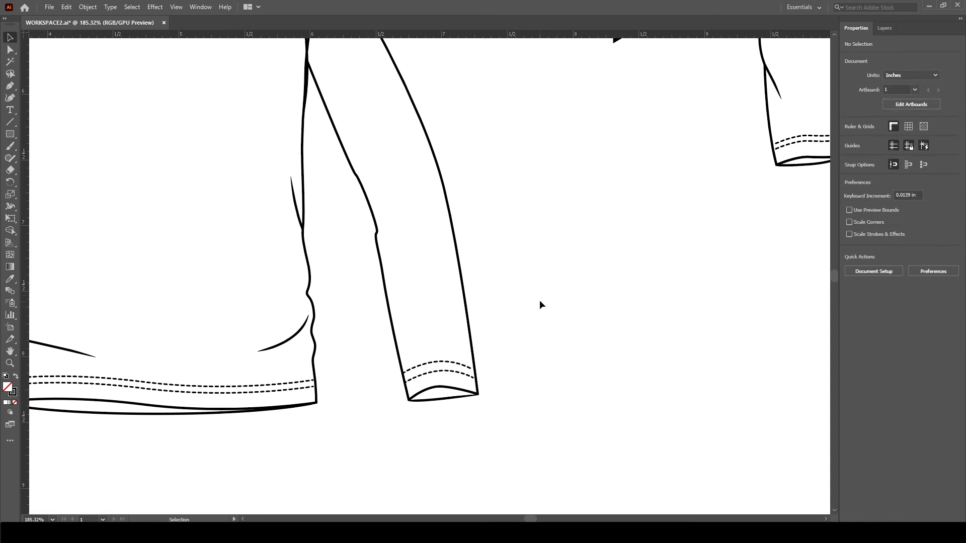
Activate the Paintbrush tool and turn off the dashed line for its stroke, undoing a test stroke beside the long sleeve
key(a)
key(ctrl+0)
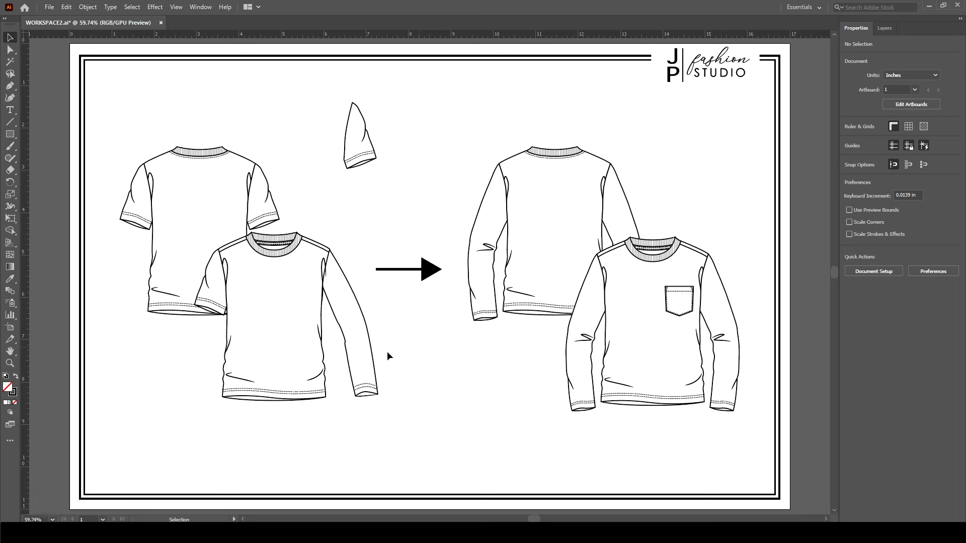
drag(408, 315, 443, 365)
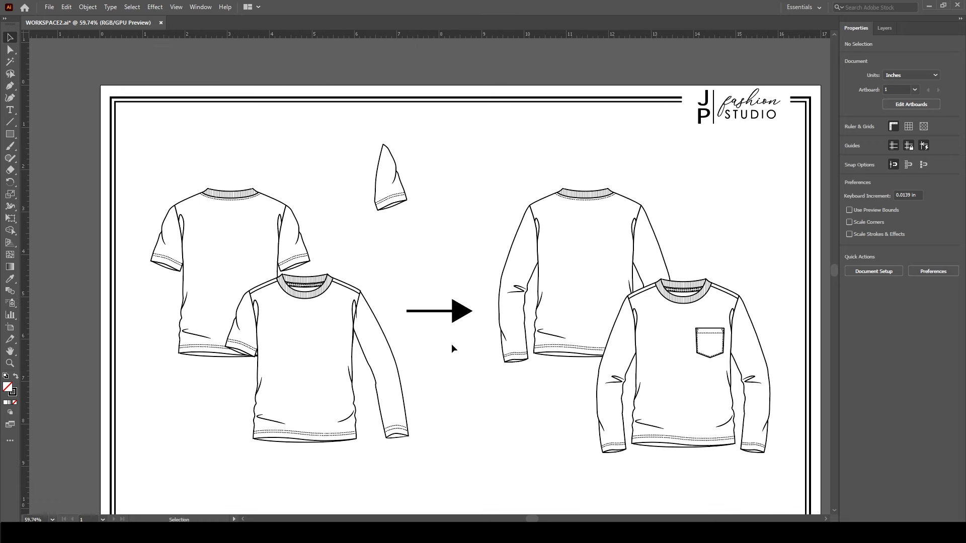
scroll(415, 349, up, 1)
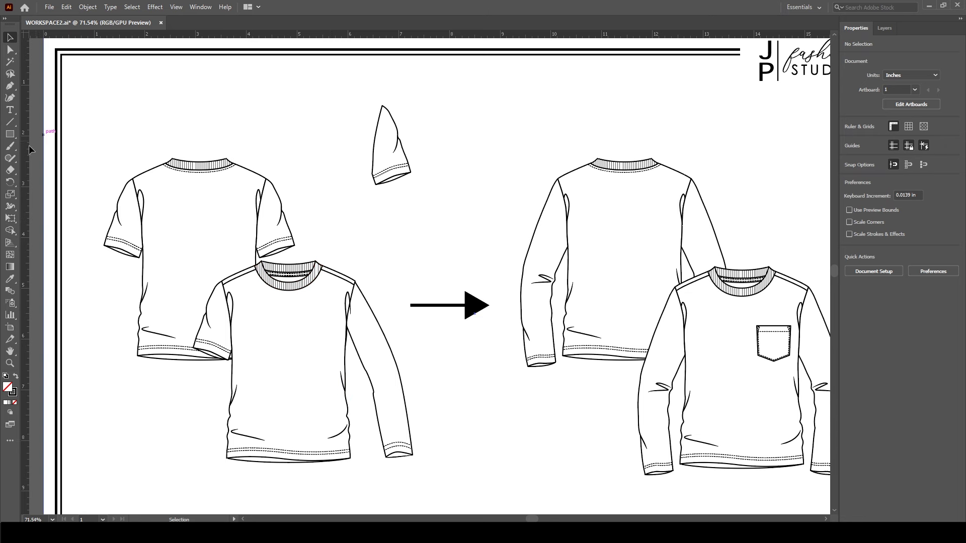
click(11, 146)
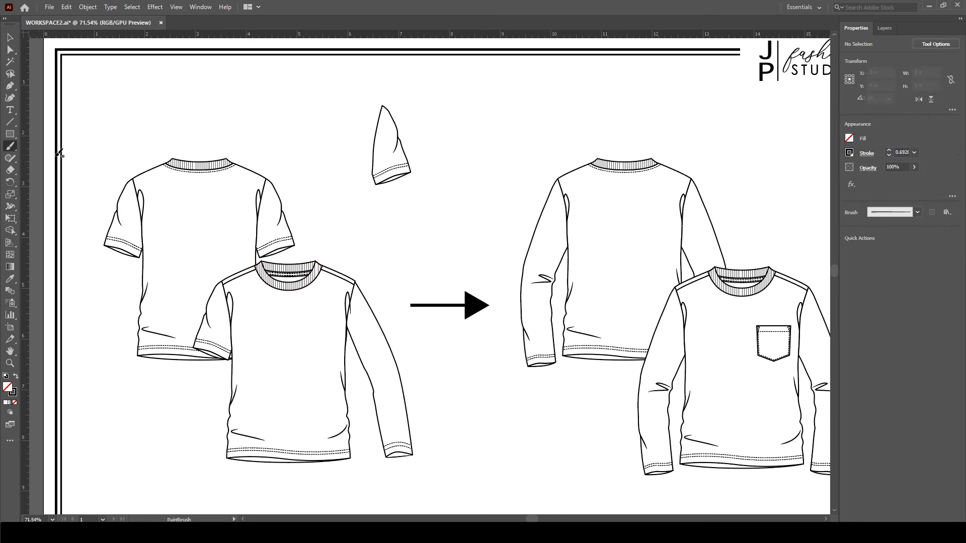
key(ctrl+space)
click(417, 362)
click(452, 323)
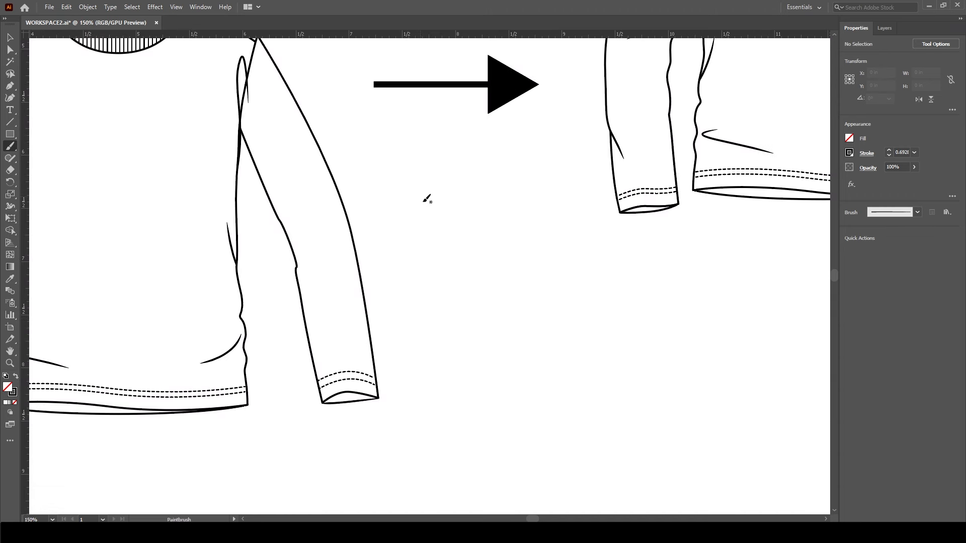
drag(439, 201, 439, 298)
key(ctrl+z)
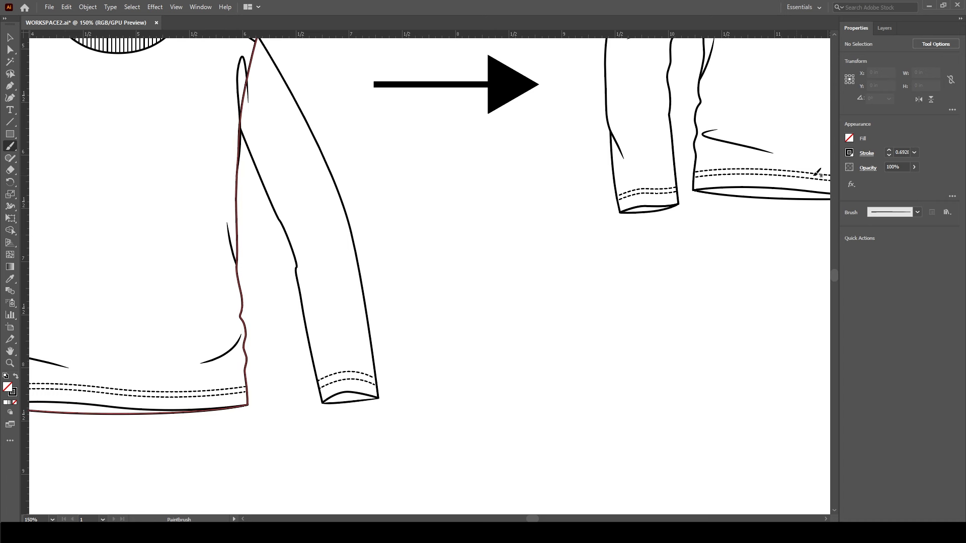
click(866, 154)
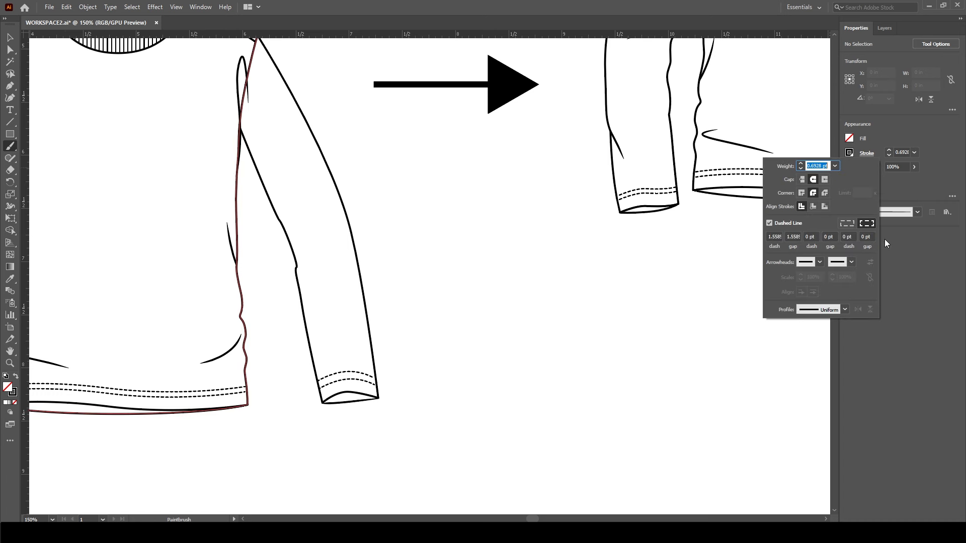
click(770, 223)
click(425, 202)
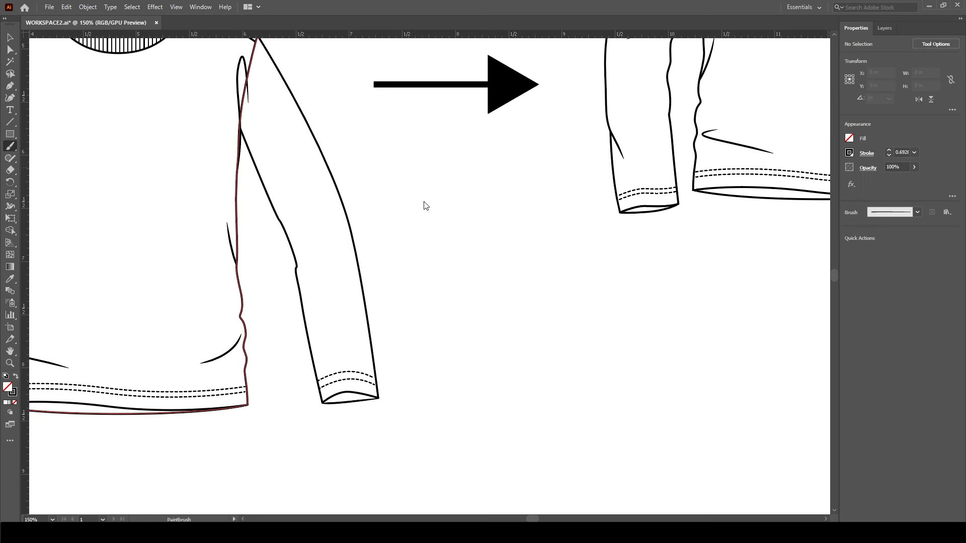
Paint two curved test strokes in the blank area beside the front long sleeve and undo both
drag(436, 190, 498, 318)
drag(516, 221, 512, 311)
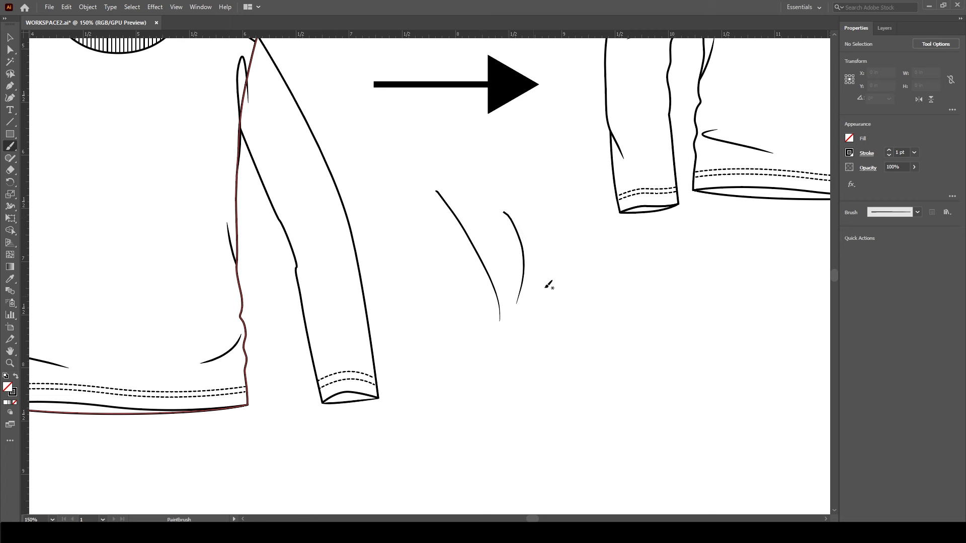
key(ctrl+z)
key(ctrl+z)
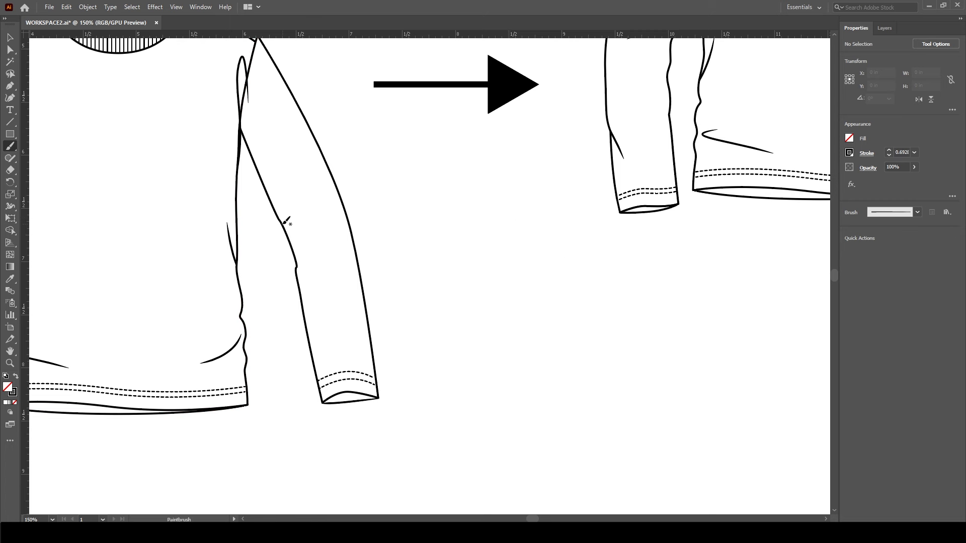
mouse_move(283, 224)
mouse_down()
mouse_move(307, 238)
mouse_move(311, 297)
mouse_move(359, 326)
mouse_move(347, 362)
mouse_up()
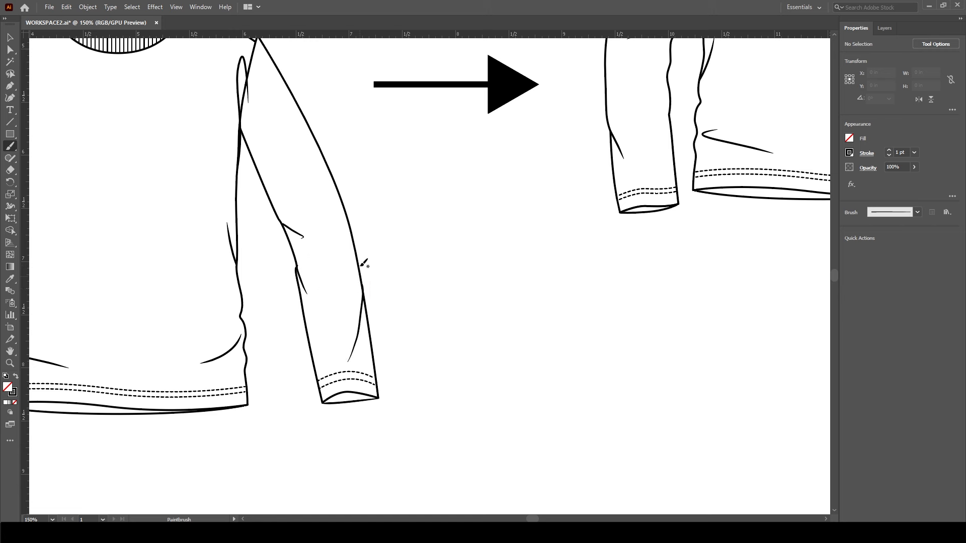
key(ctrl+z)
drag(343, 199, 341, 218)
drag(366, 317, 356, 352)
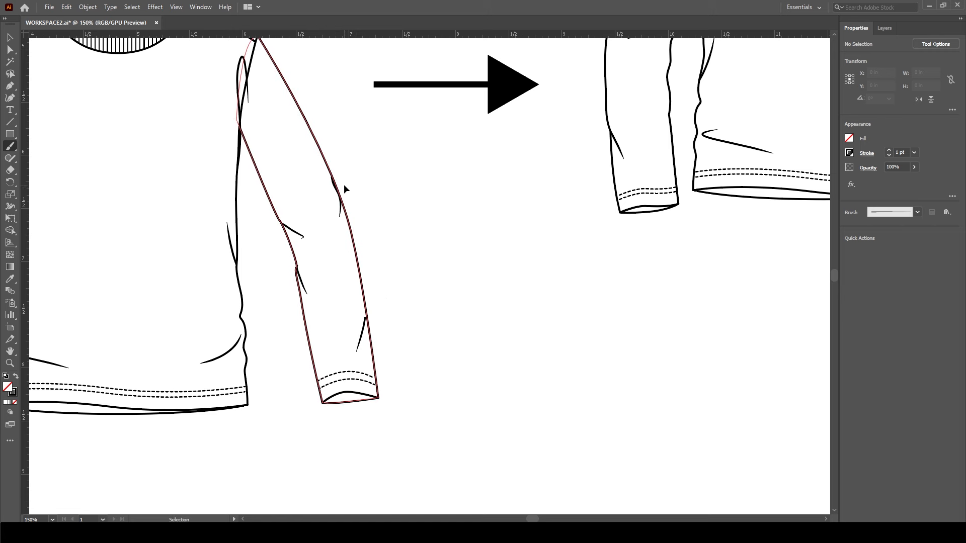
key(ctrl+z)
key(ctrl+z)
key(ctrl+z)
key(ctrl+z)
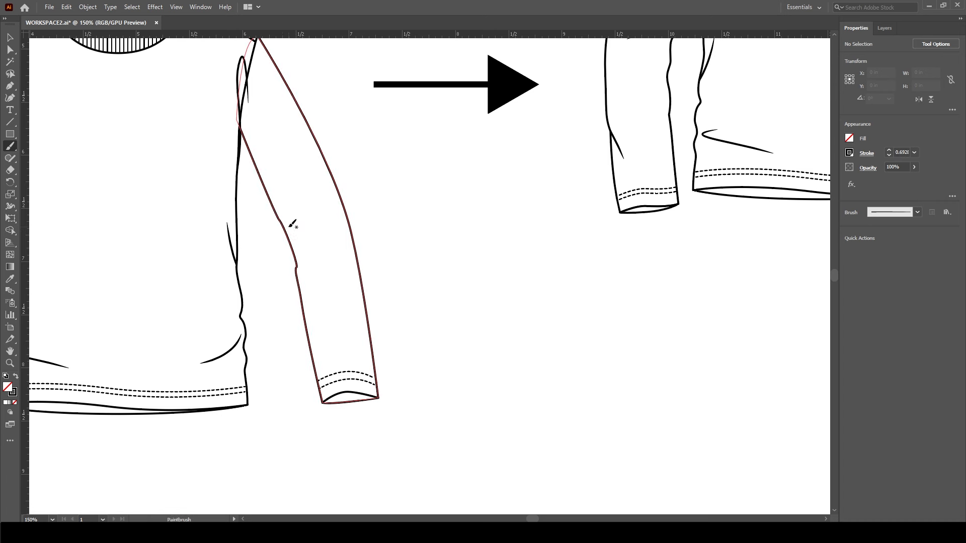
Paint short crease strokes at the inner elbow and along the lower outer edge of the front long sleeve
drag(282, 220, 308, 246)
drag(364, 305, 362, 328)
key(ctrl+minus)
key(ctrl+minus)
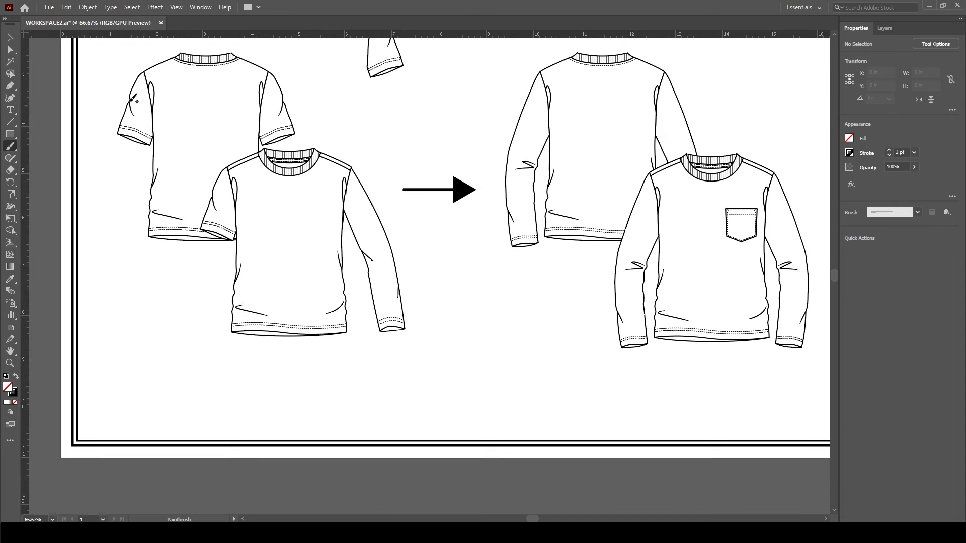
Draw a closed five-point chest pocket, about 0.46 in wide and 0.63 in high with a pointed base, using the Pen tool, and deselect it
click(10, 37)
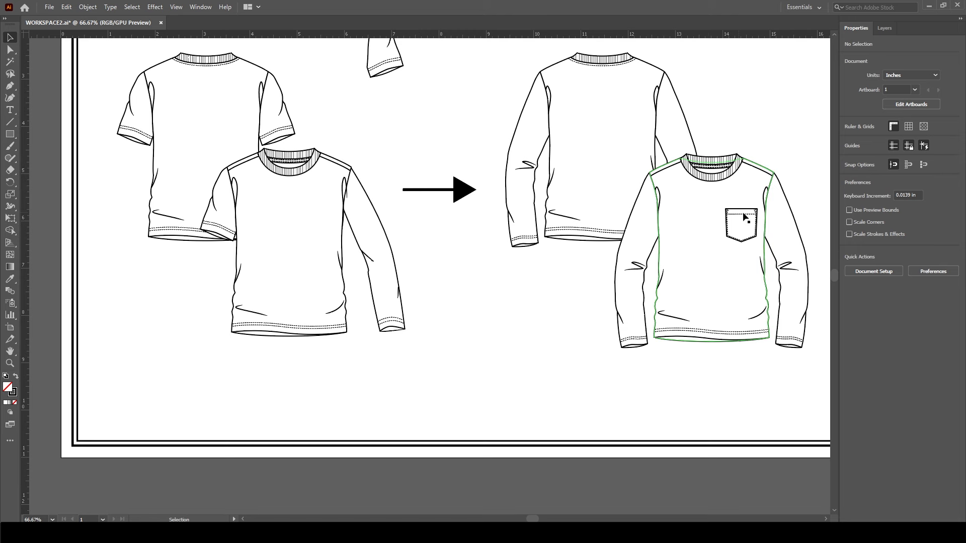
key(ctrl+space)
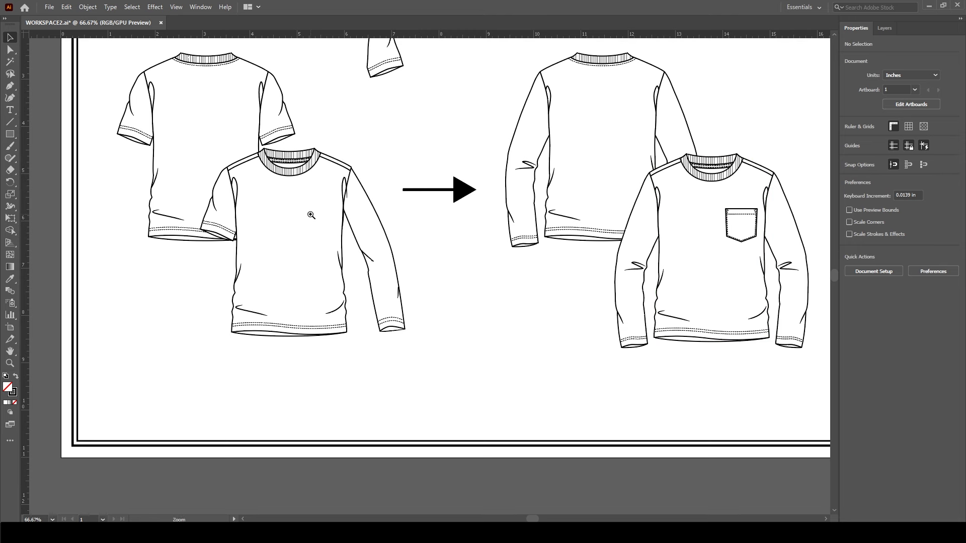
click(311, 215)
click(453, 276)
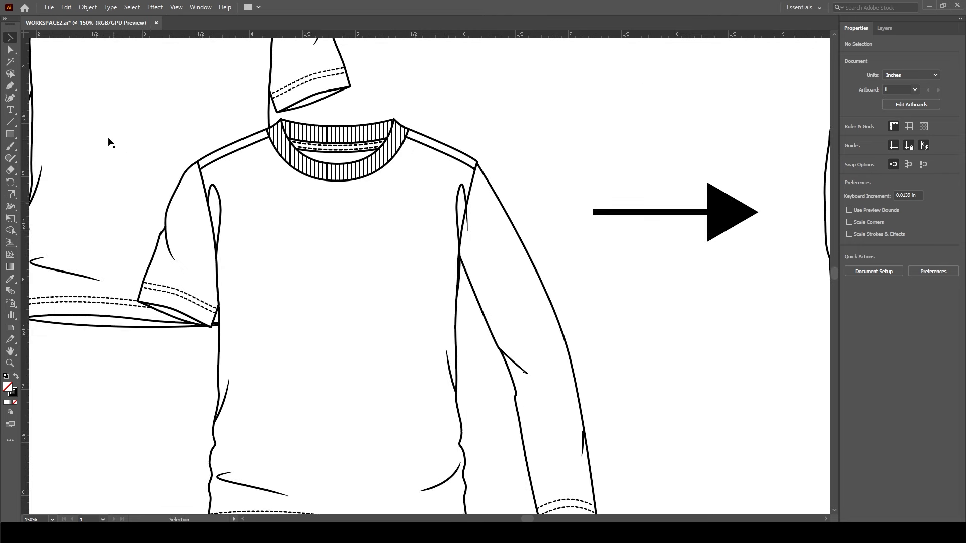
click(10, 85)
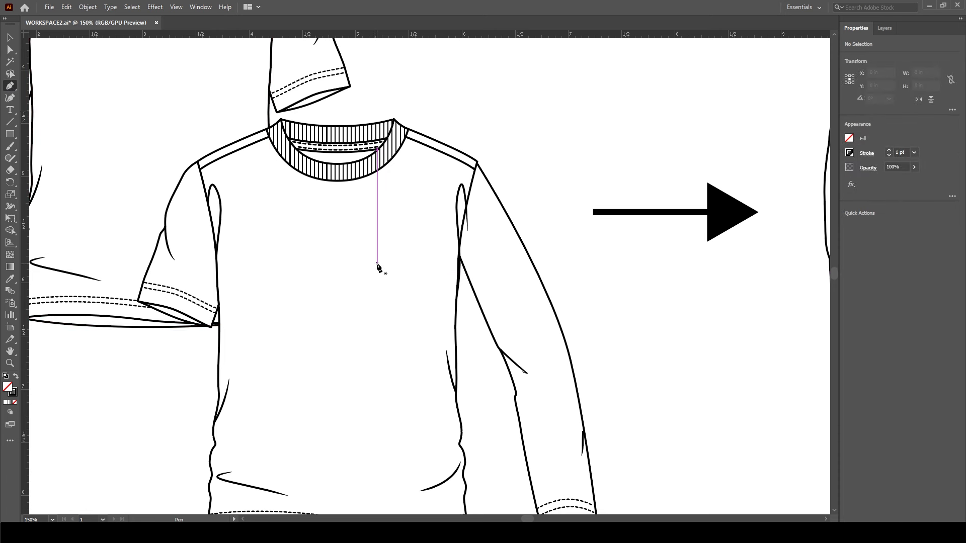
drag(377, 261, 431, 262)
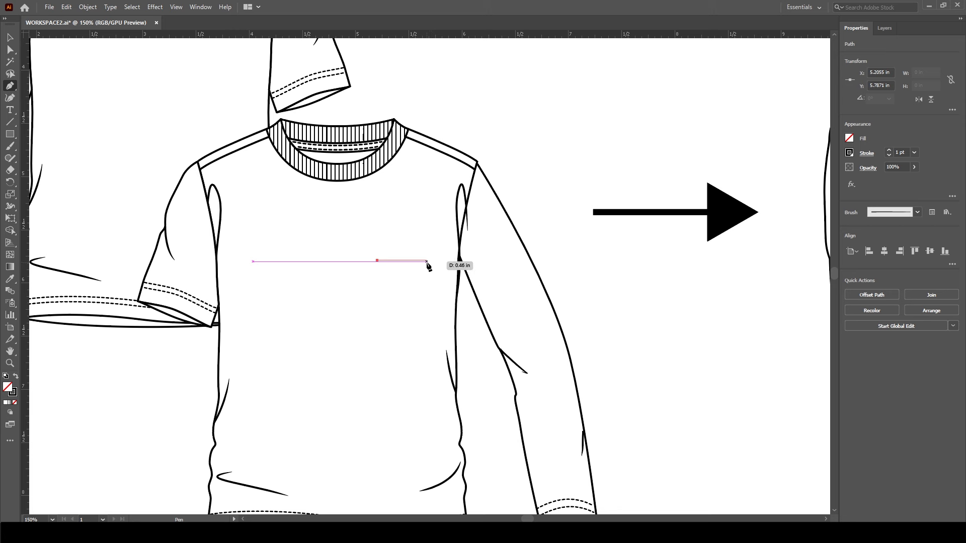
click(427, 261)
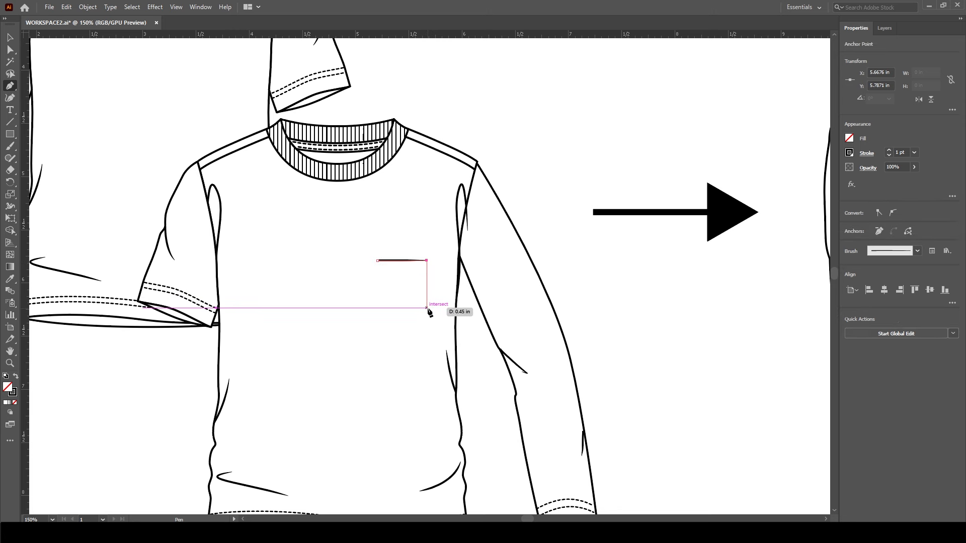
click(426, 308)
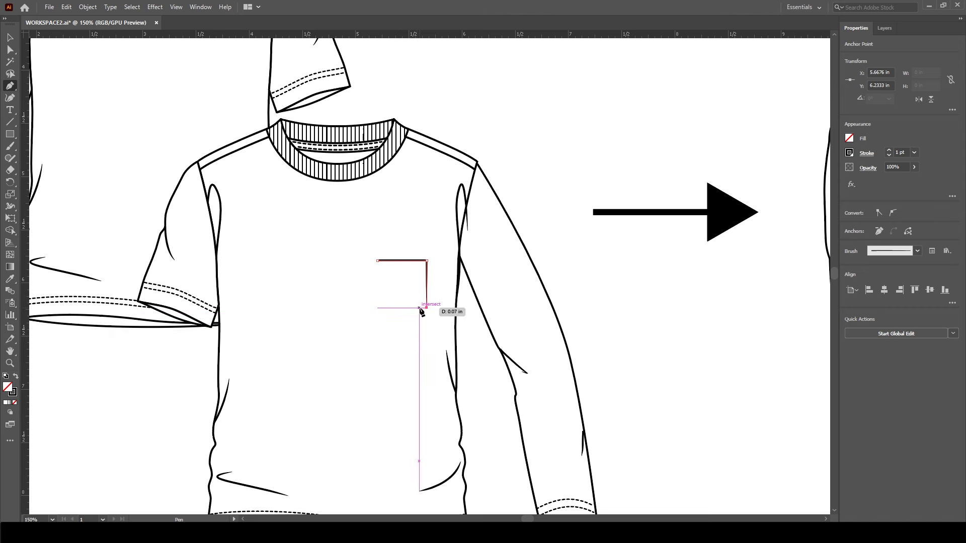
click(402, 327)
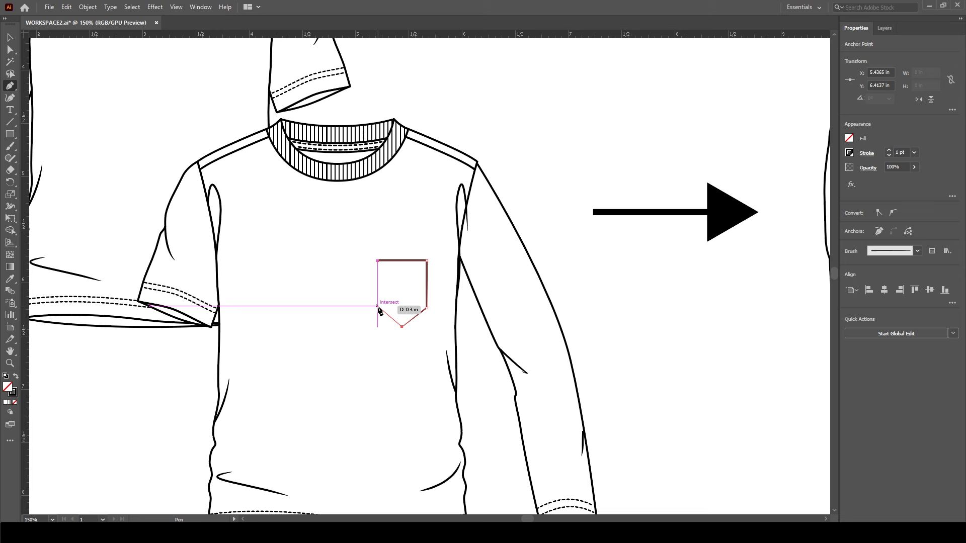
click(378, 306)
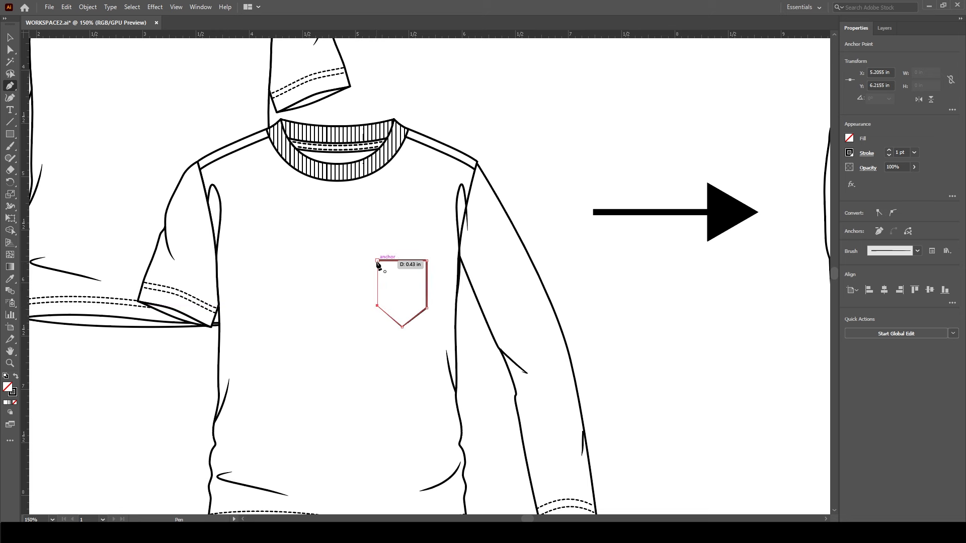
click(378, 261)
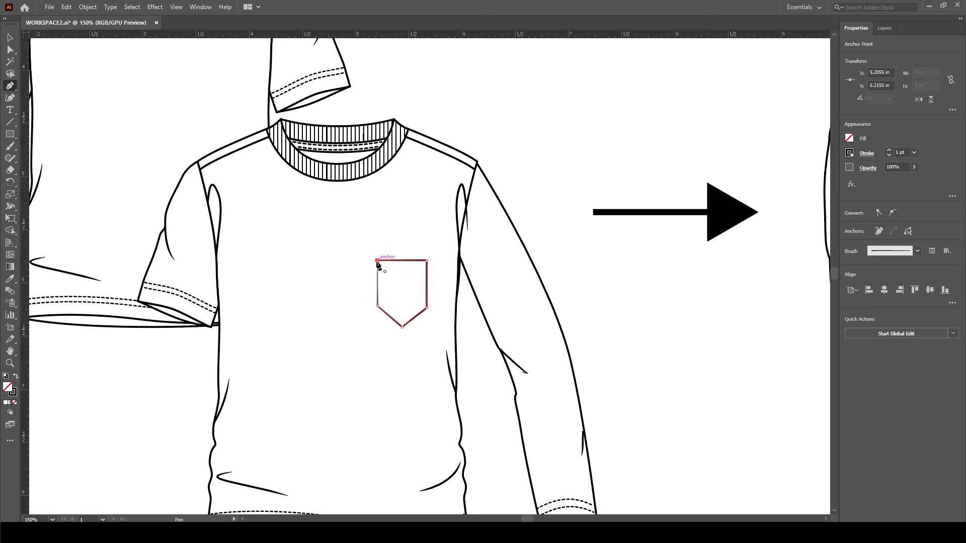
click(11, 38)
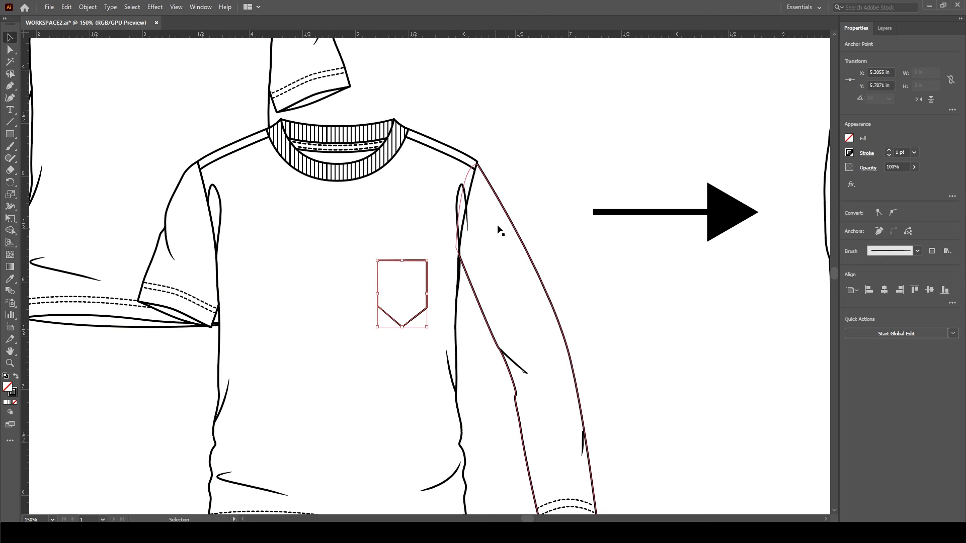
click(464, 292)
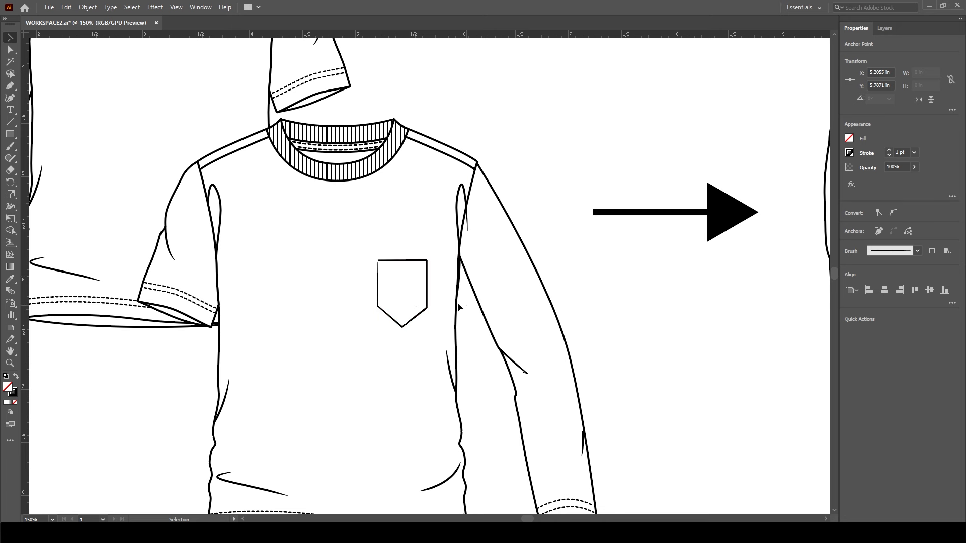
Apply the Basic brush to the chest pocket outline and deselect it
click(423, 311)
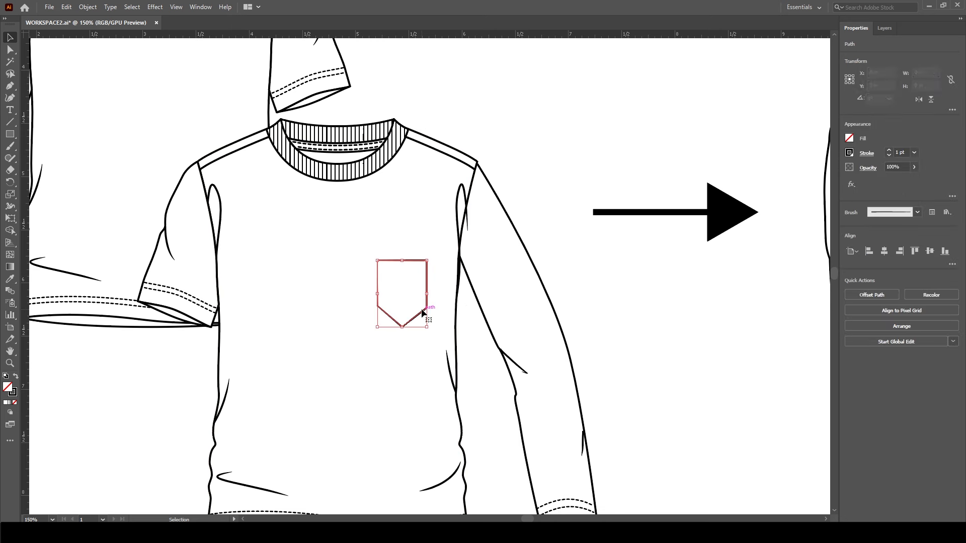
click(917, 212)
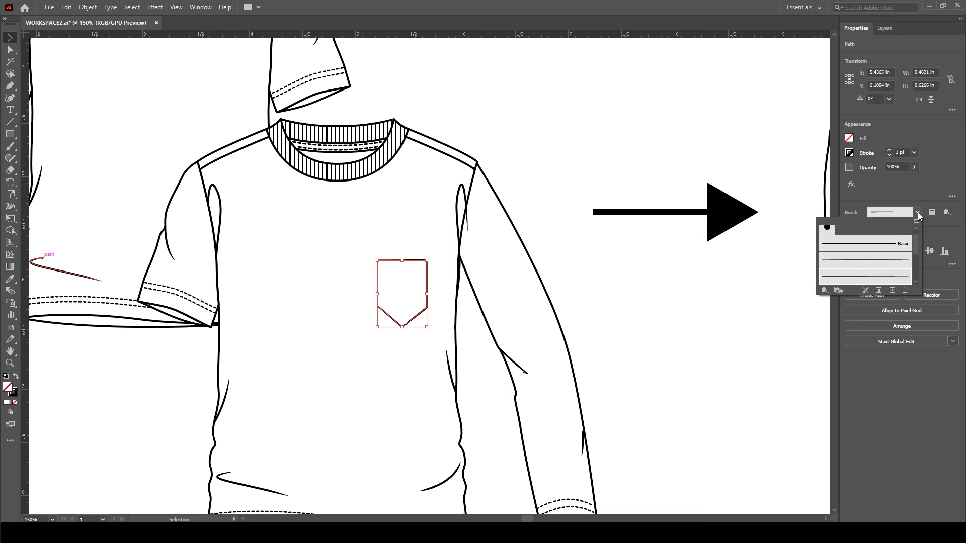
click(866, 246)
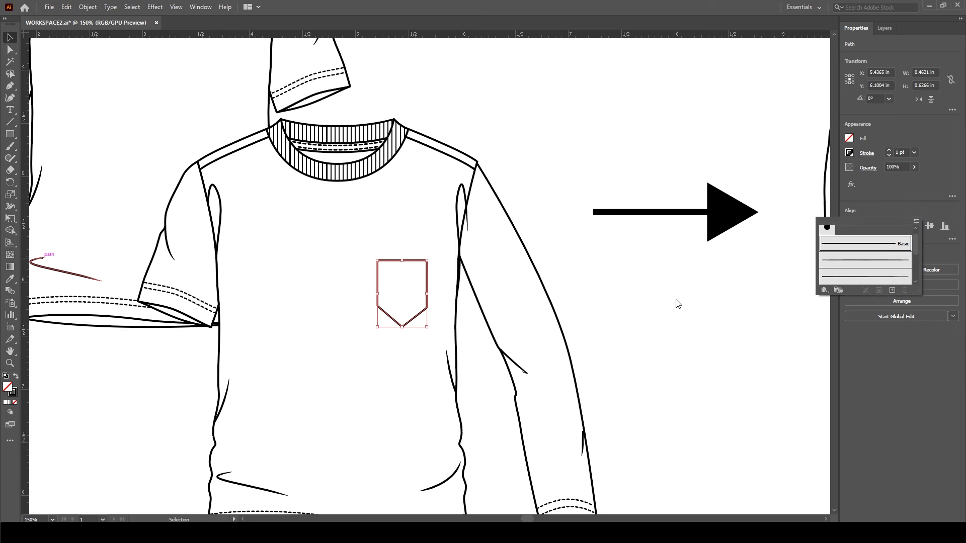
click(635, 305)
click(472, 328)
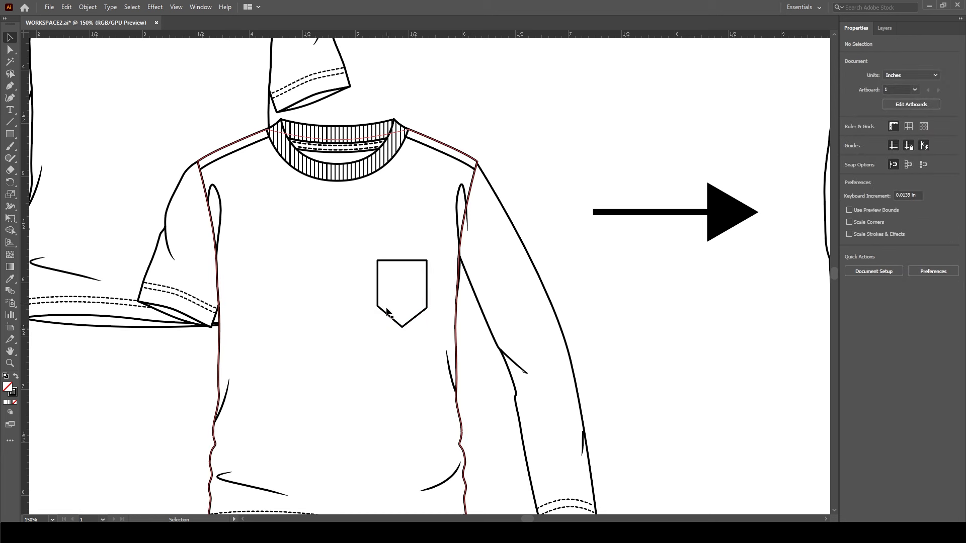
Widen the chest pocket to about 0.58 in by stretching its side nearest the shirt's centre outward, and deselect it
click(10, 50)
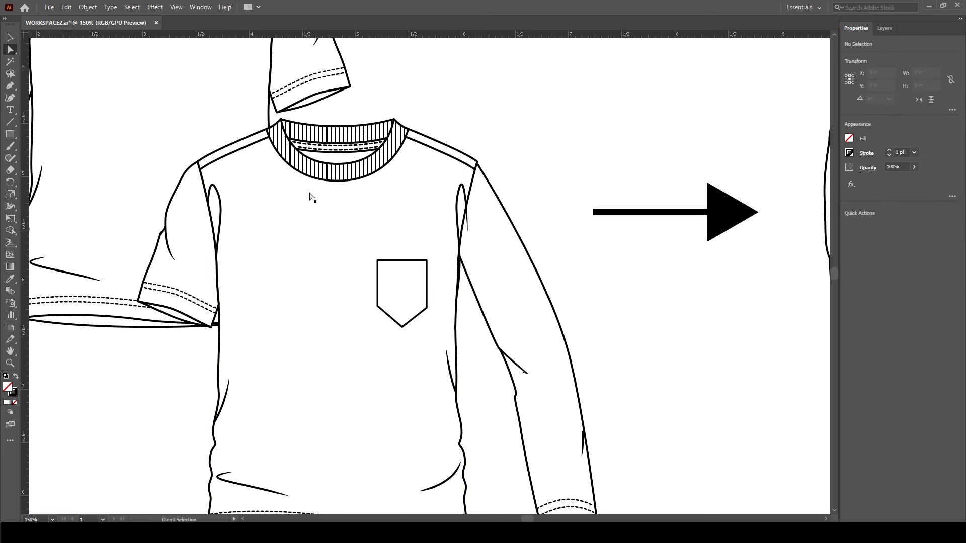
drag(427, 308, 378, 305)
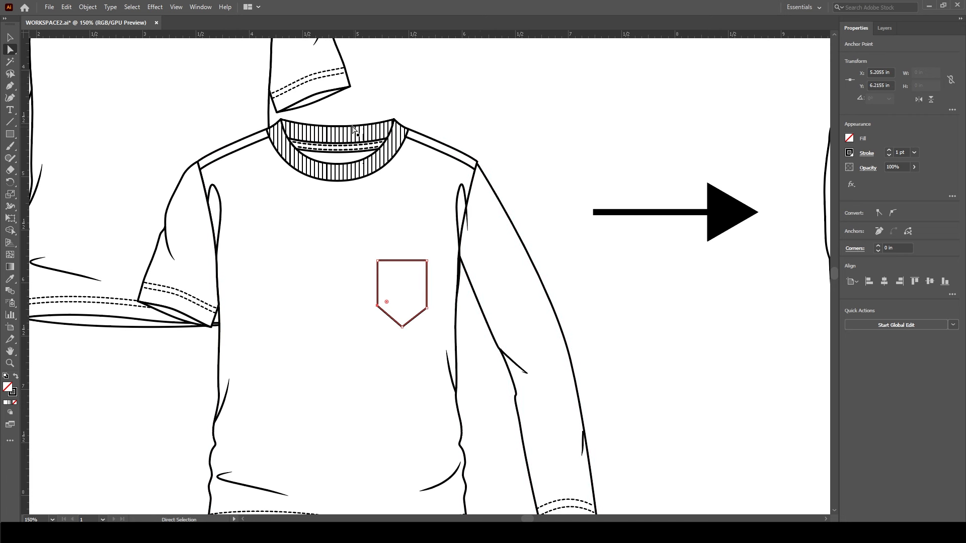
key(v)
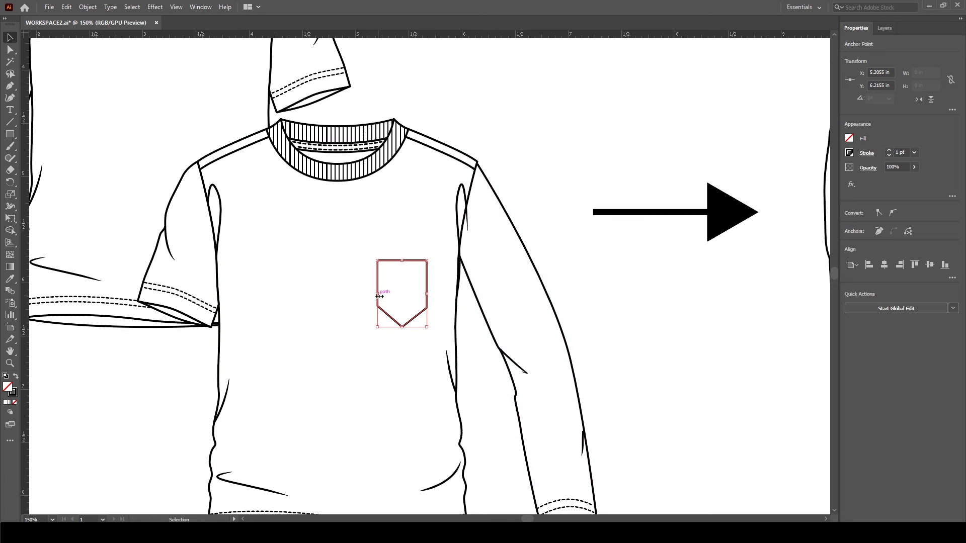
drag(656, 317, 386, 327)
key(ctrl+minus)
key(ctrl+minus)
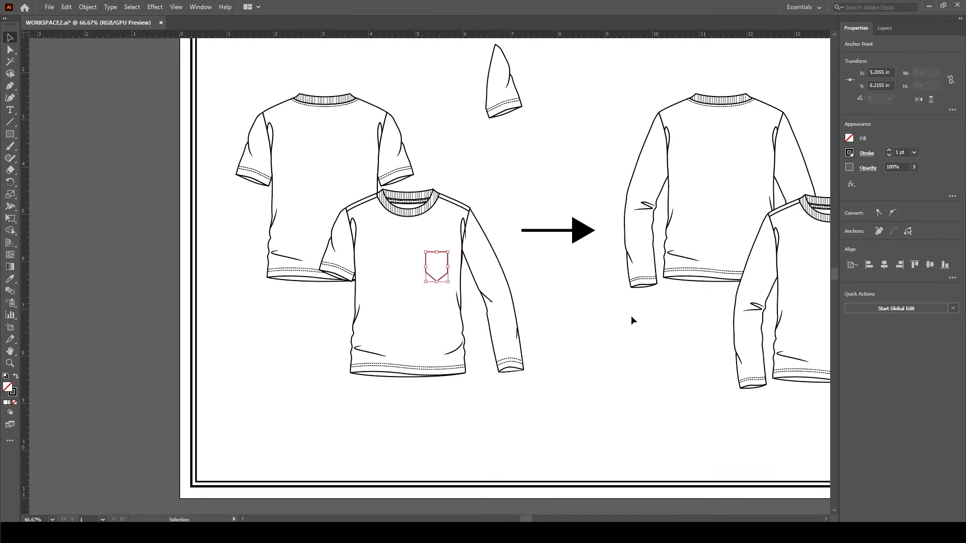
drag(631, 322, 505, 332)
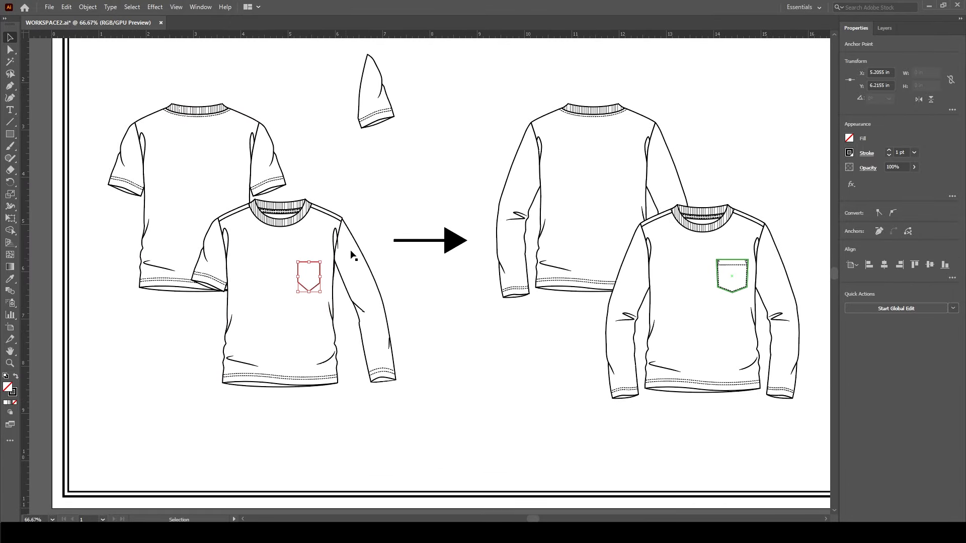
drag(297, 277, 412, 325)
click(388, 264)
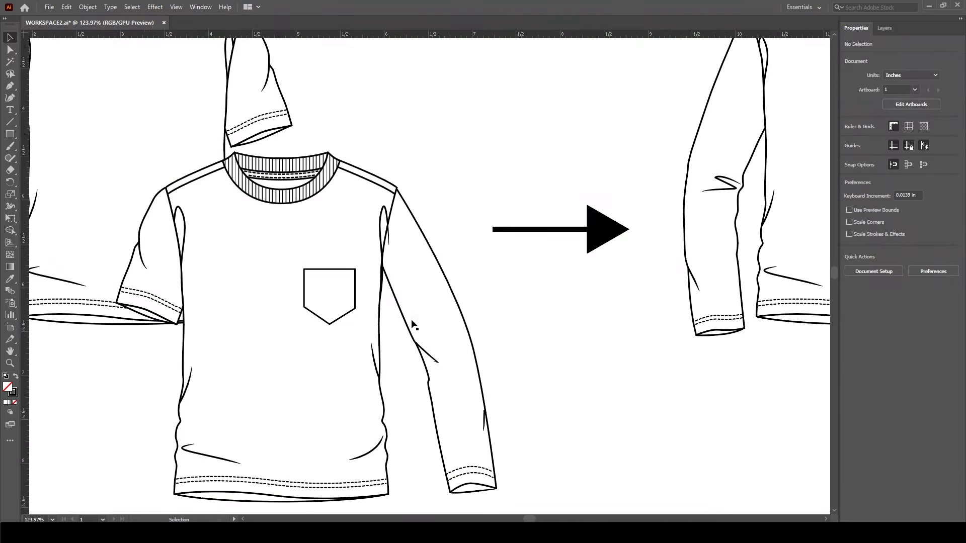
Paste a copy of the pocket outline in place and shrink it about its centre to about 0.52 by 0.56 in
click(353, 314)
click(350, 311)
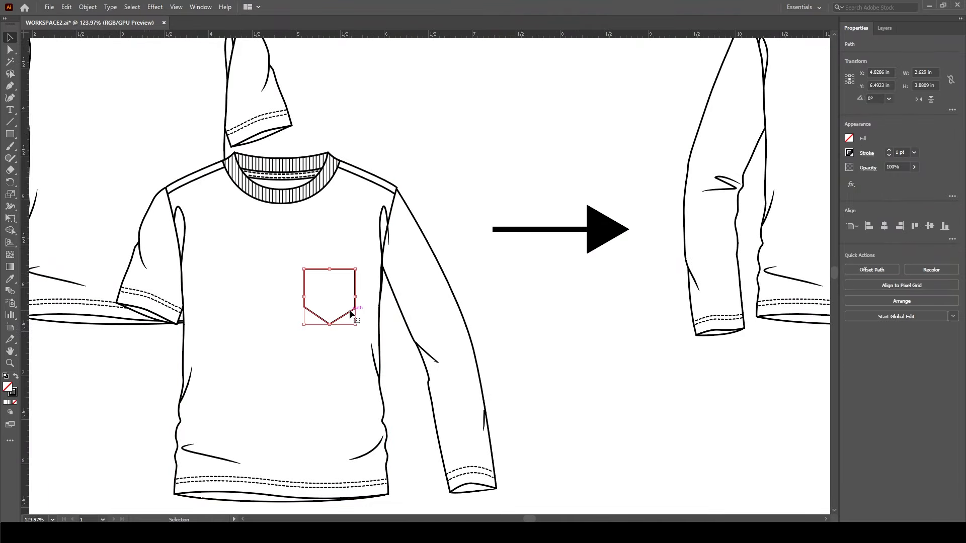
click(66, 7)
click(100, 56)
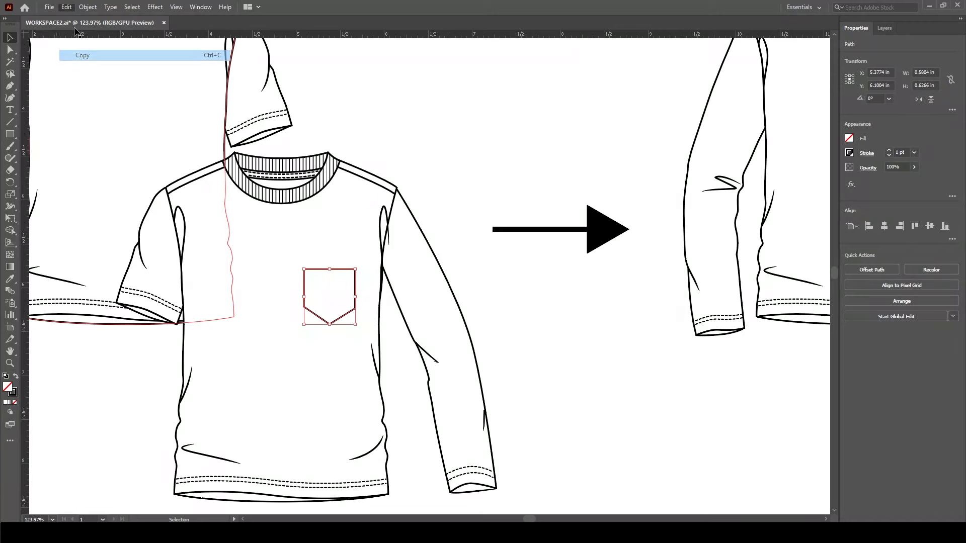
click(83, 8)
mouse_move(66, 6)
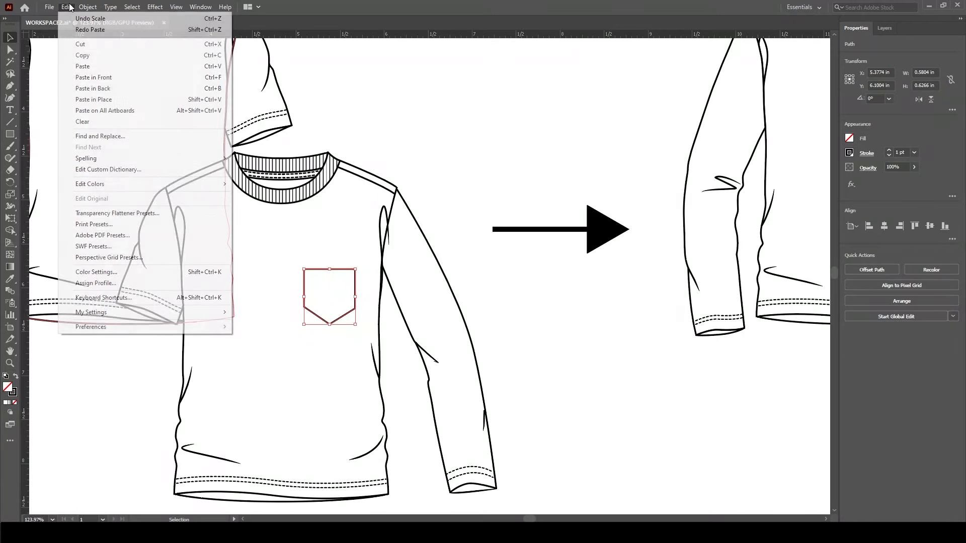
click(95, 100)
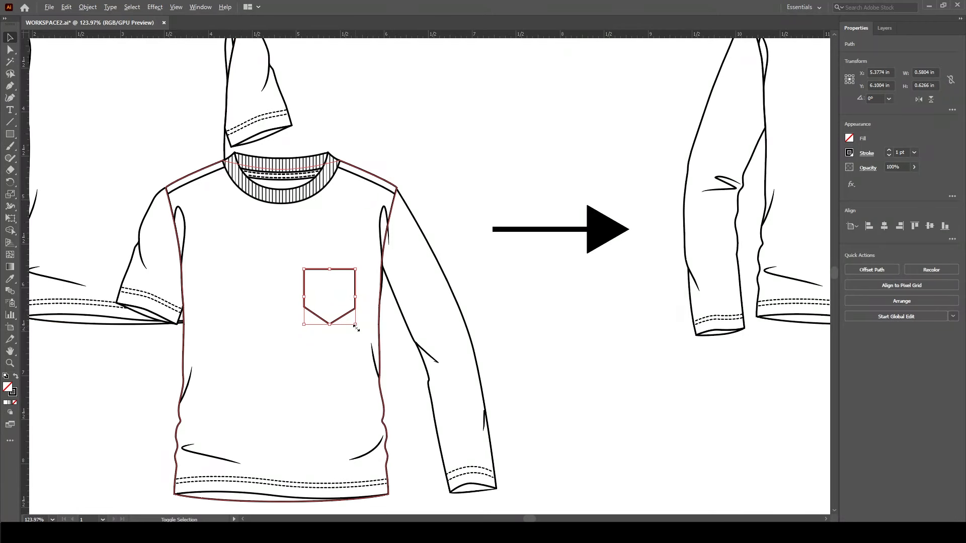
drag(356, 327, 355, 326)
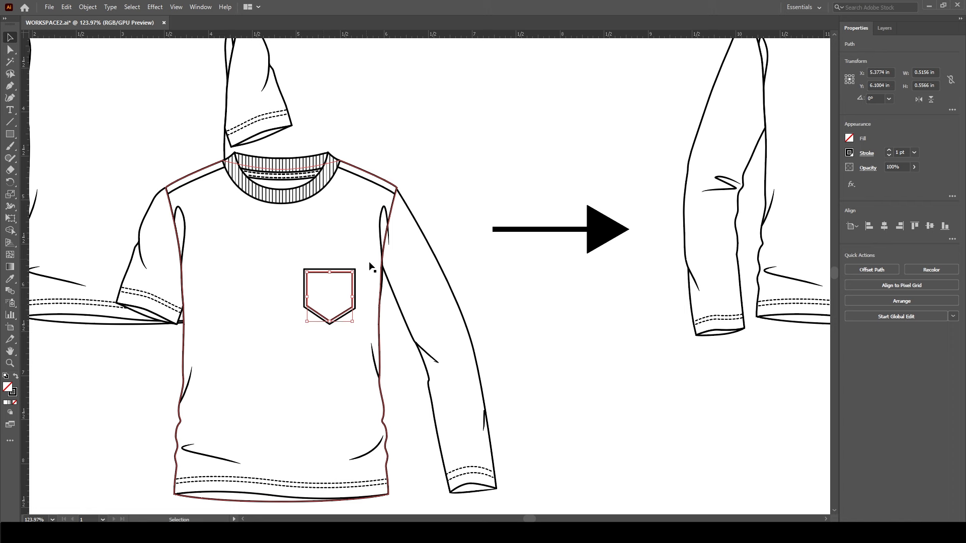
Copy the sleeve cuff's dashed stitch style onto the inner pocket outline with the Eyedropper, and deselect it
click(10, 278)
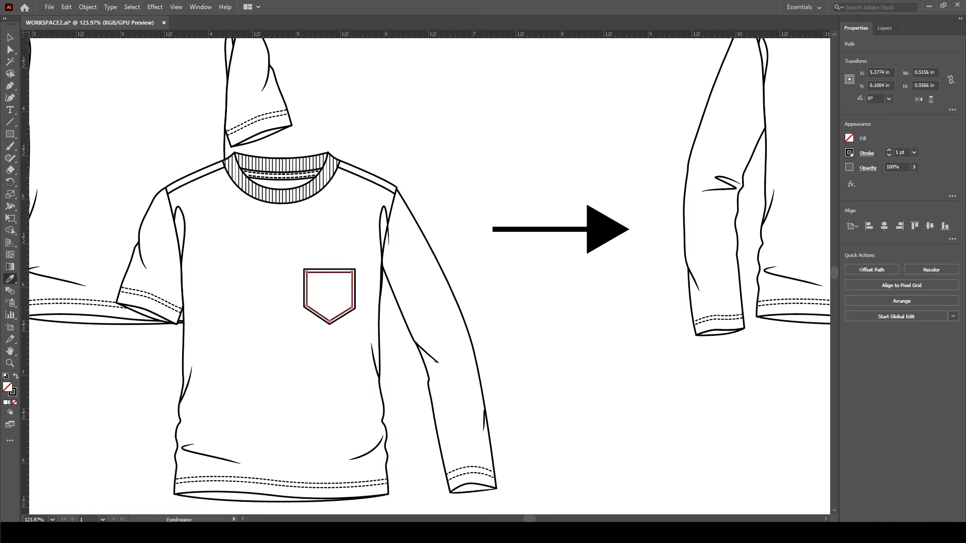
click(472, 466)
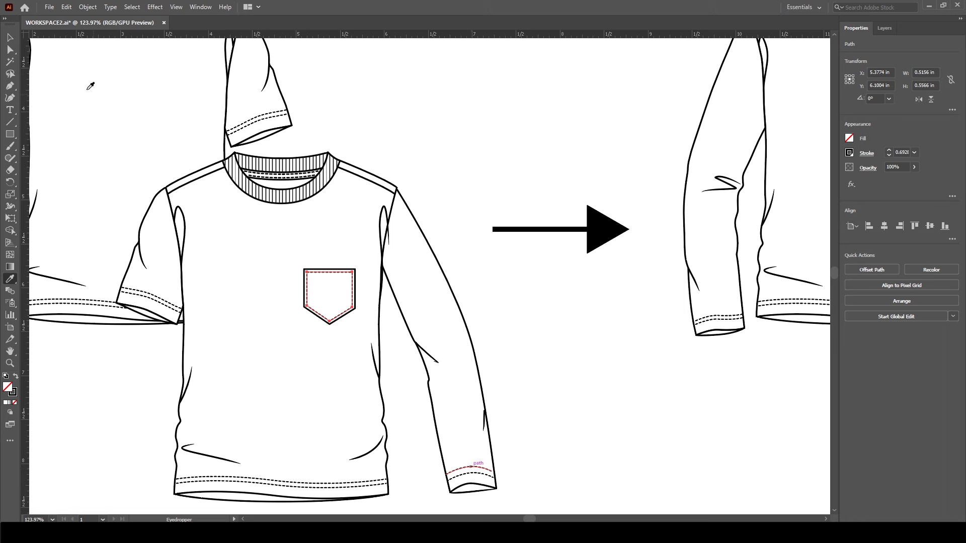
key(v)
click(518, 275)
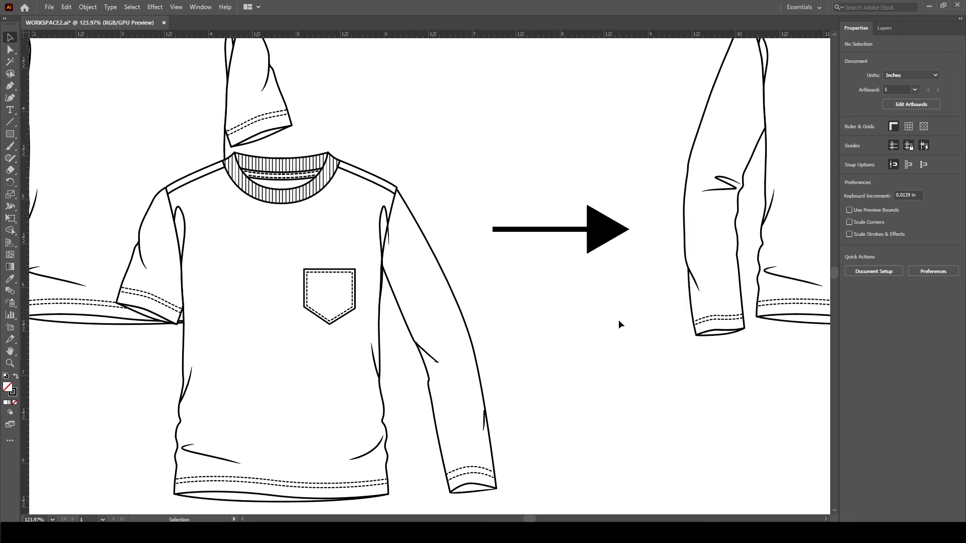
key(ctrl+0)
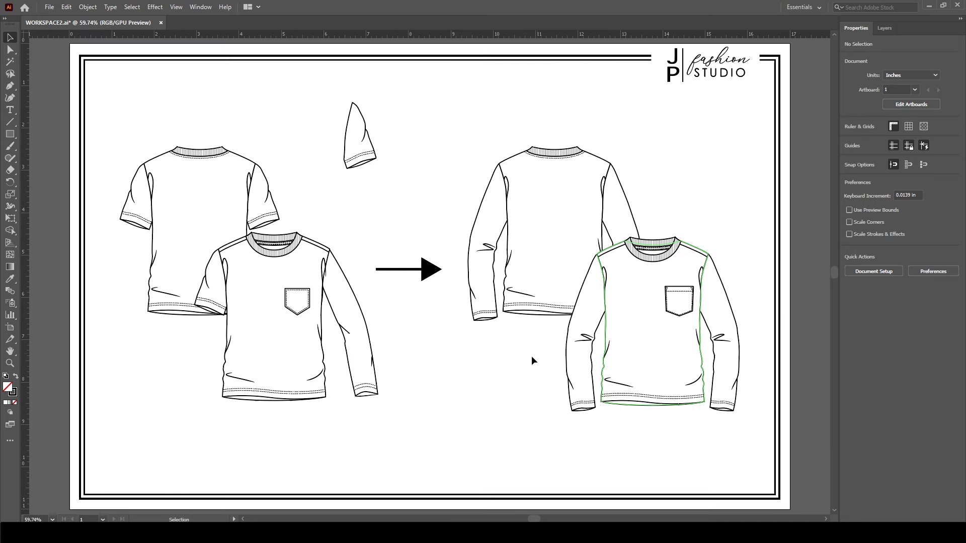
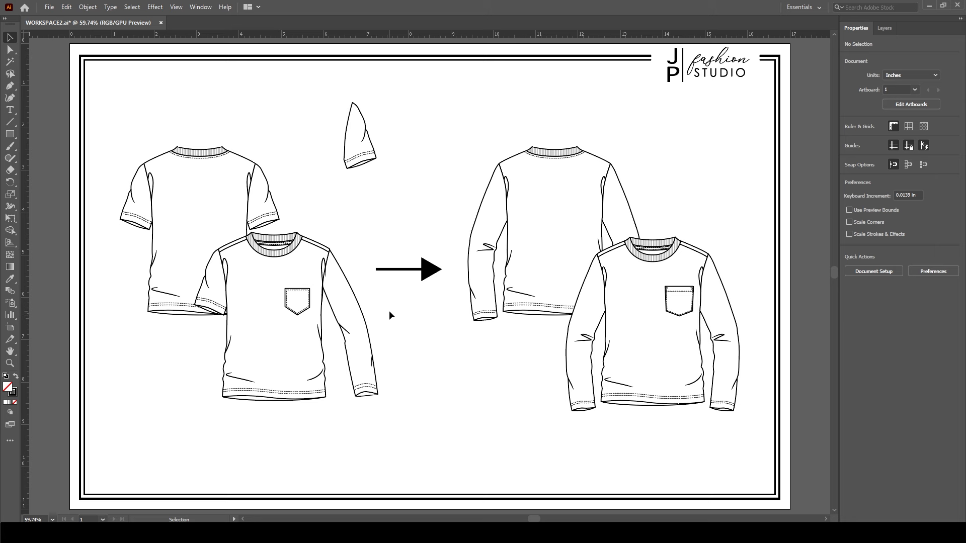
Paste a copy of the front shirt's long sleeve and move it into the empty area below the arrow
drag(391, 291, 340, 408)
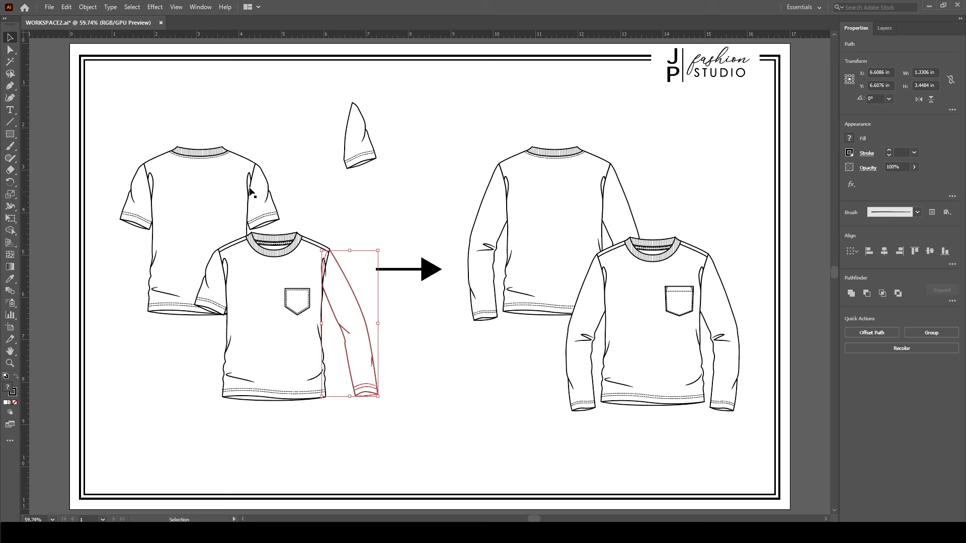
click(67, 7)
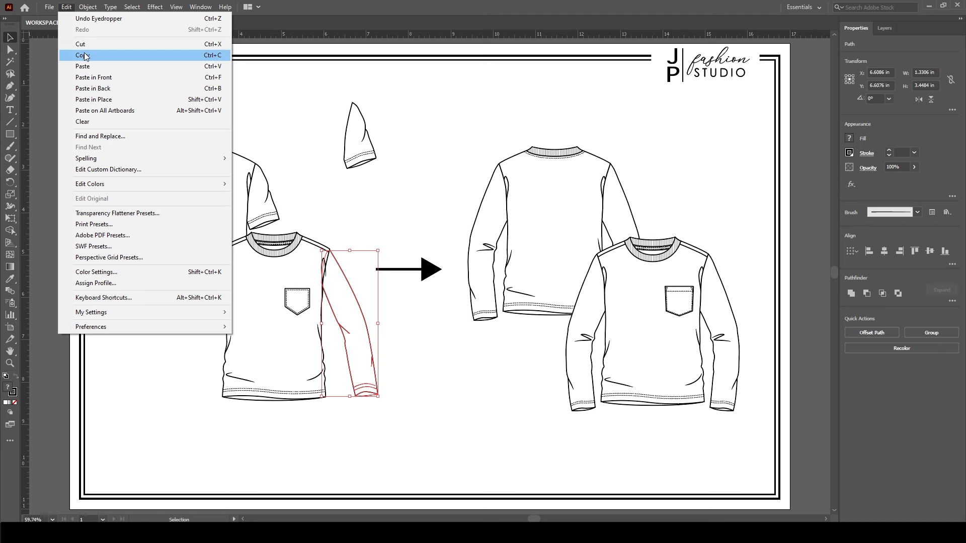
click(86, 55)
click(67, 7)
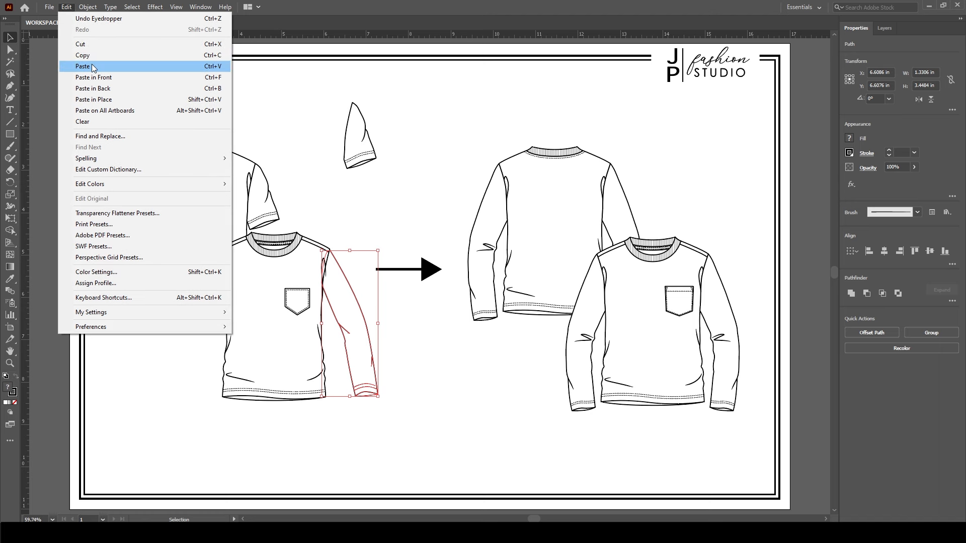
click(82, 66)
drag(452, 312, 478, 427)
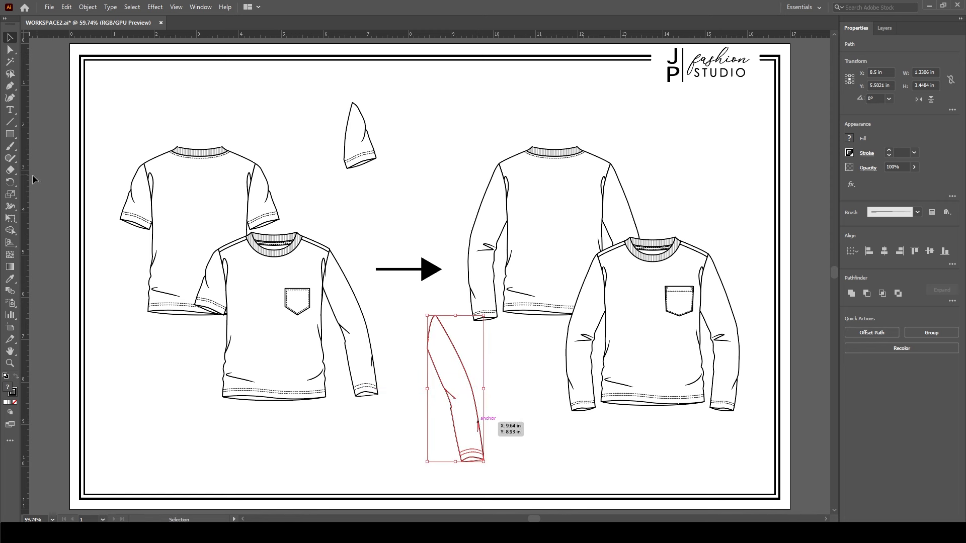
Mirror the copied sleeve across a vertical axis with the Reflect tool and shift it slightly away from the finished shirts
click(11, 185)
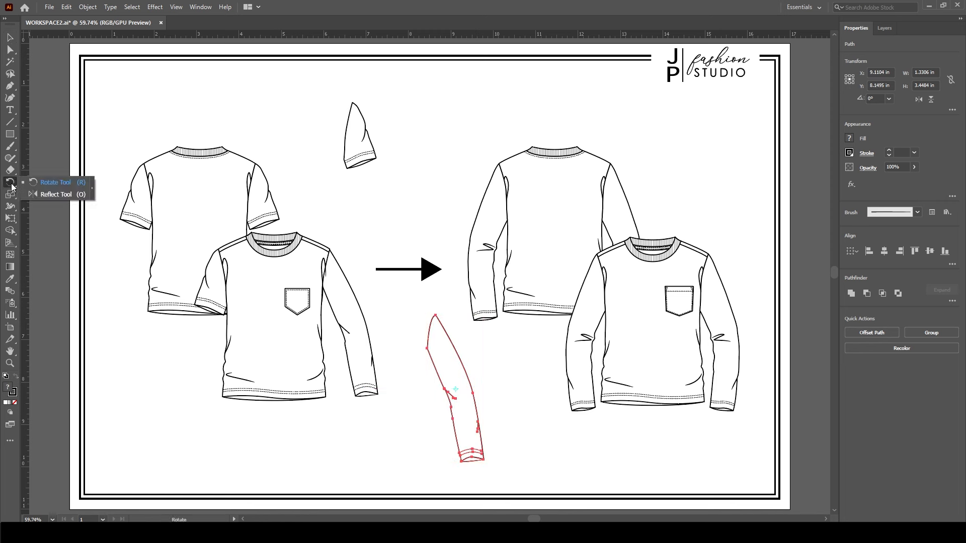
click(45, 195)
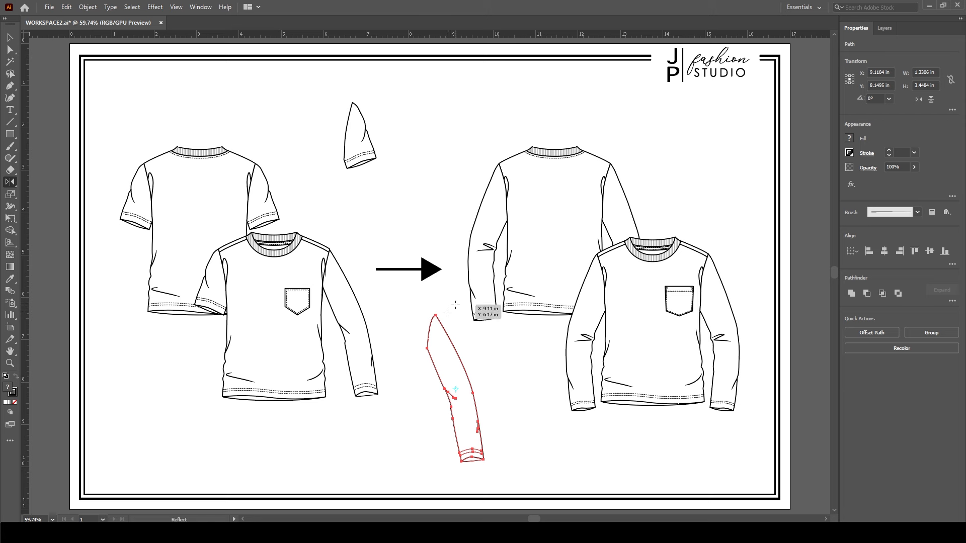
drag(456, 304, 424, 305)
key(v)
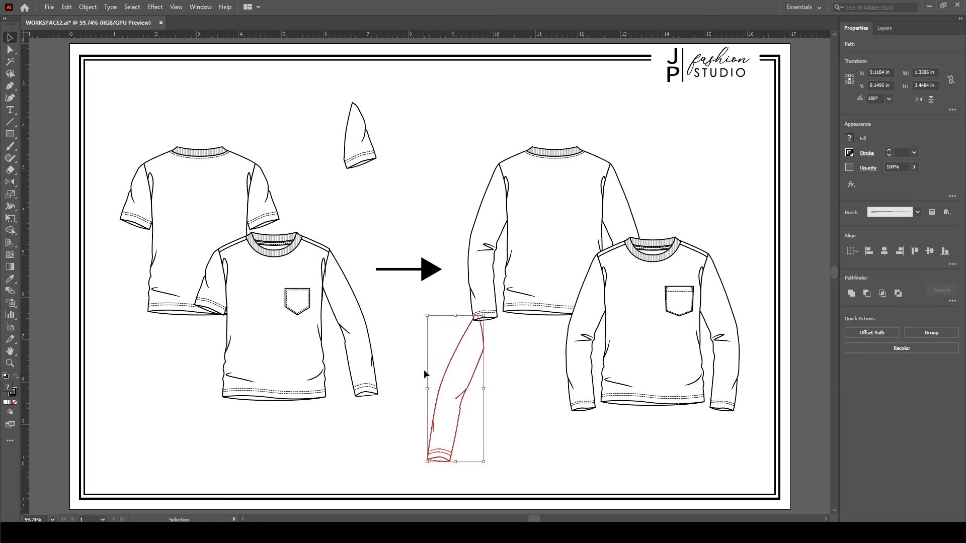
drag(449, 372, 426, 391)
Delete the front shirt's remaining short sleeve along with its fold line and leftover hem details
click(216, 293)
key(Delete)
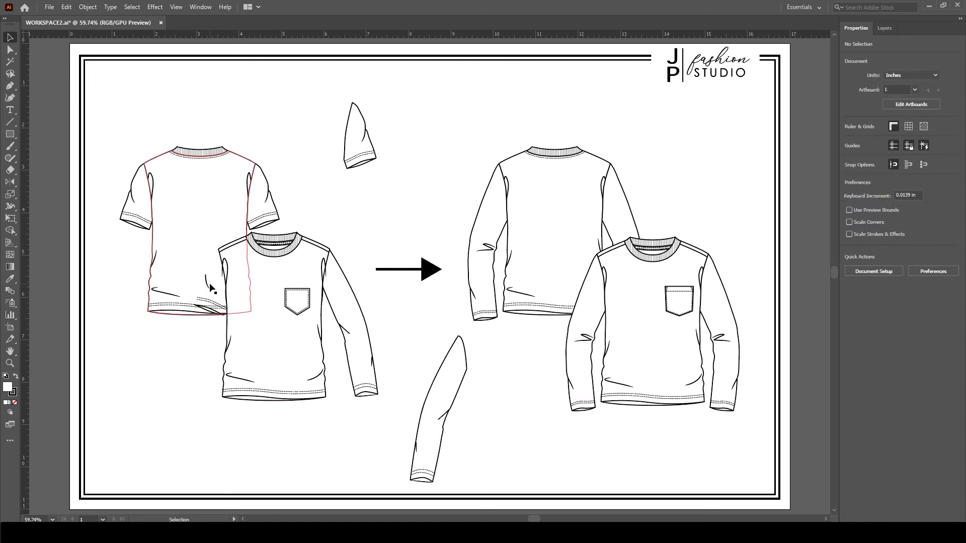
click(206, 281)
key(Delete)
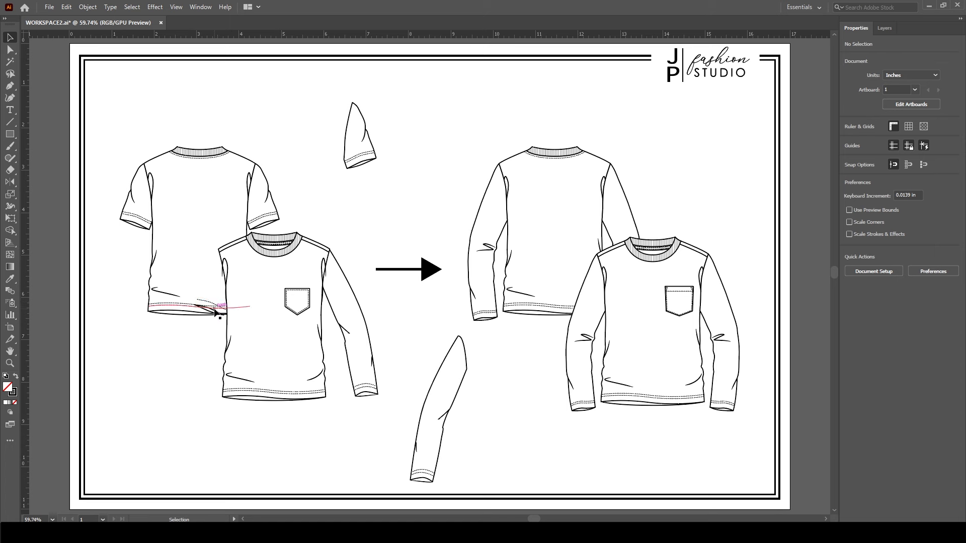
click(216, 312)
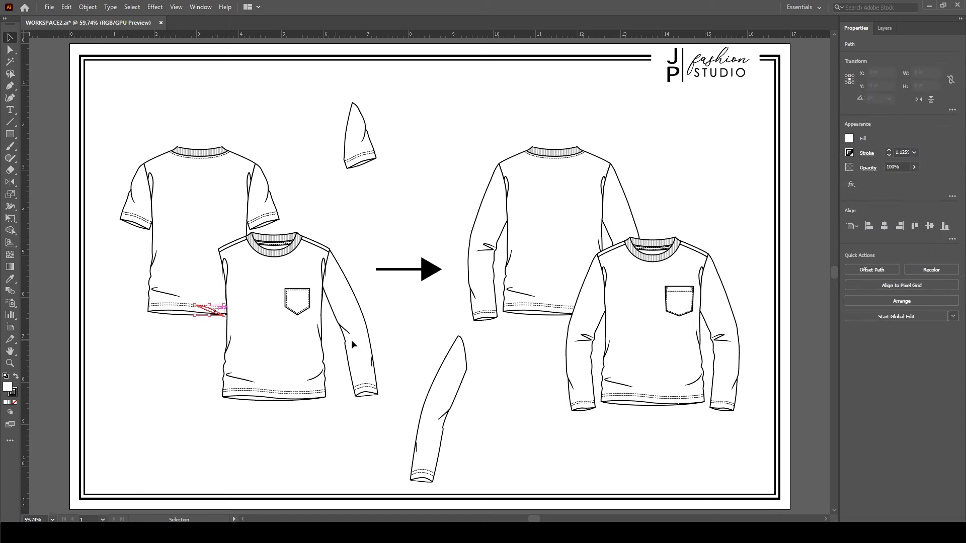
key(Delete)
Move the mirrored long sleeve onto the front shirt's empty armhole, and deselect it
drag(402, 335, 456, 481)
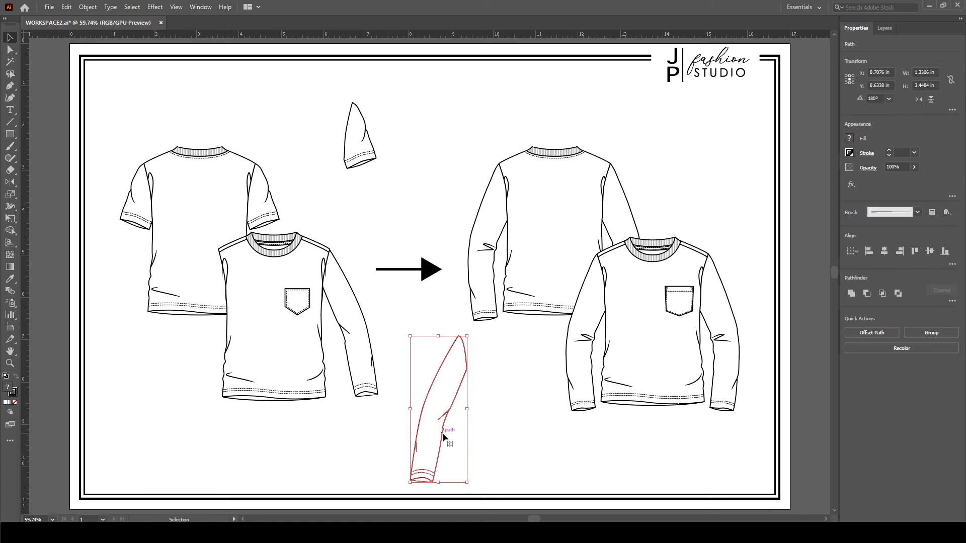
drag(443, 437, 201, 350)
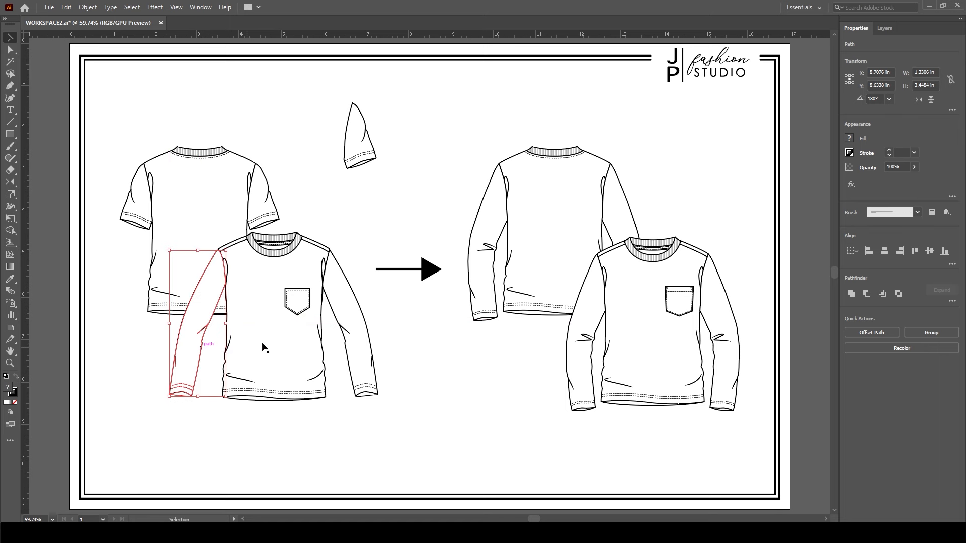
click(423, 344)
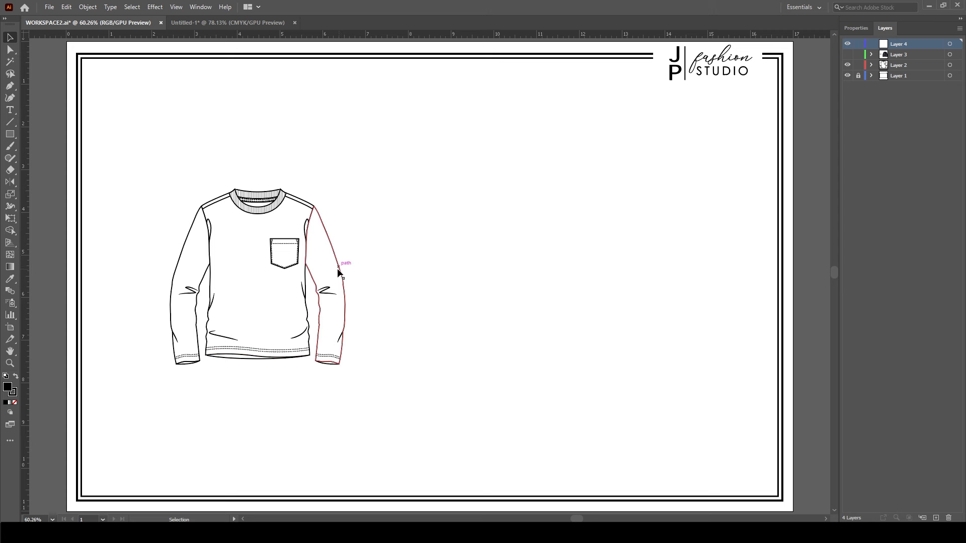
Show Layer 3 to view the finished camouflage shirt example, and hide the layer again
click(848, 55)
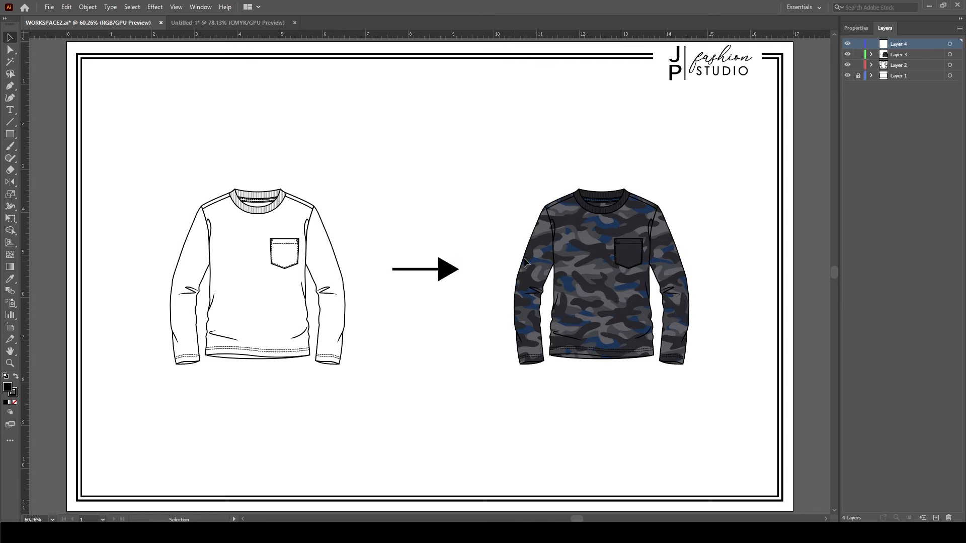
click(847, 55)
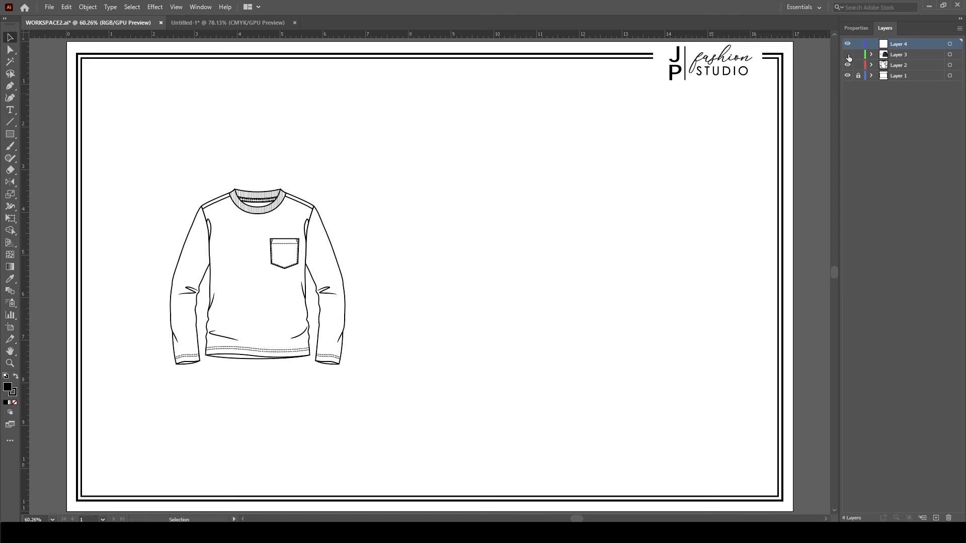
Copy the camouflage artwork from Untitled-1 into WORKSPACE2.ai on Layer 4, and hide Layer 2
click(246, 23)
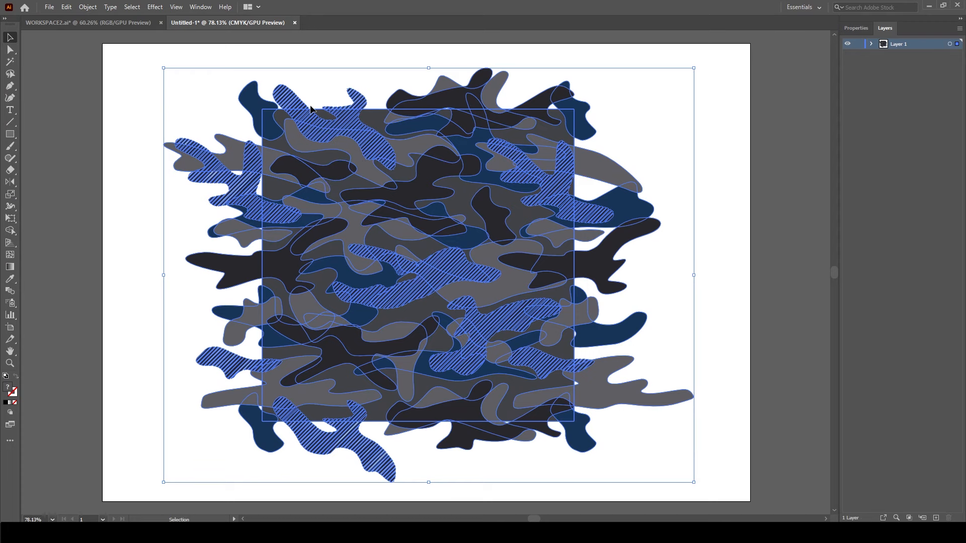
click(66, 7)
click(83, 55)
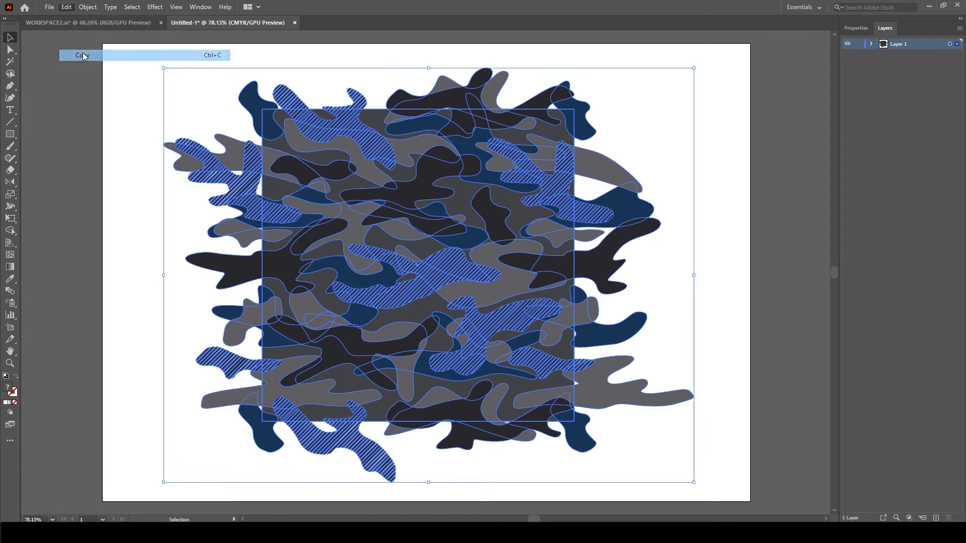
click(121, 23)
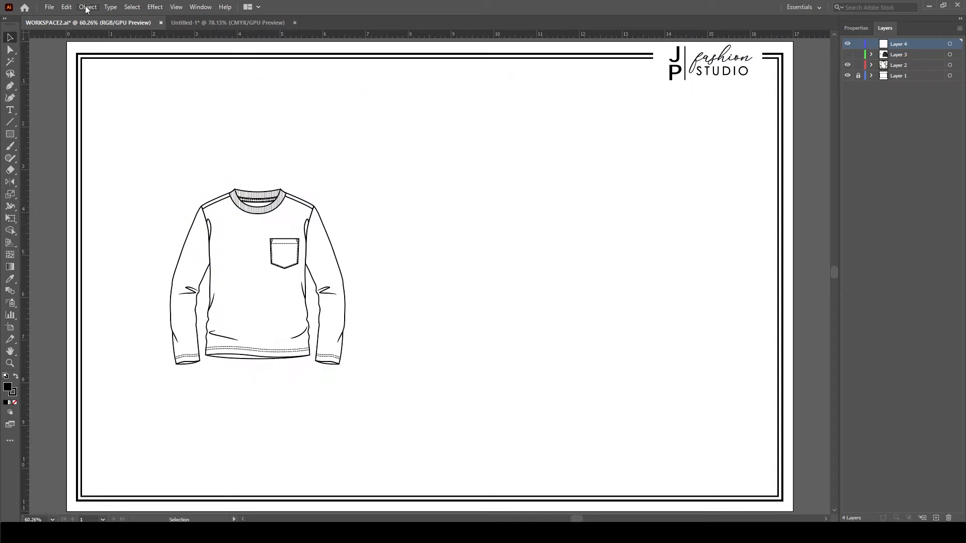
click(66, 7)
click(90, 68)
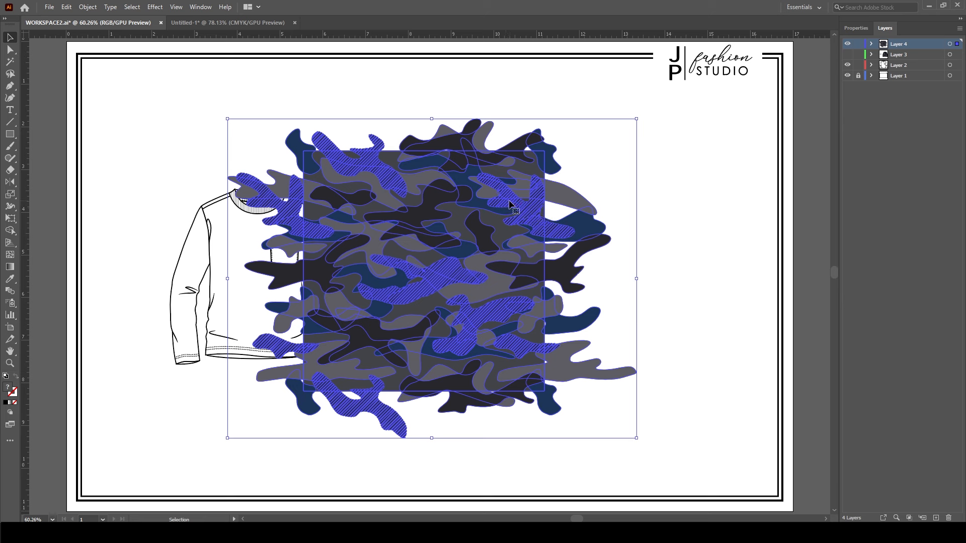
drag(848, 65, 848, 74)
click(848, 75)
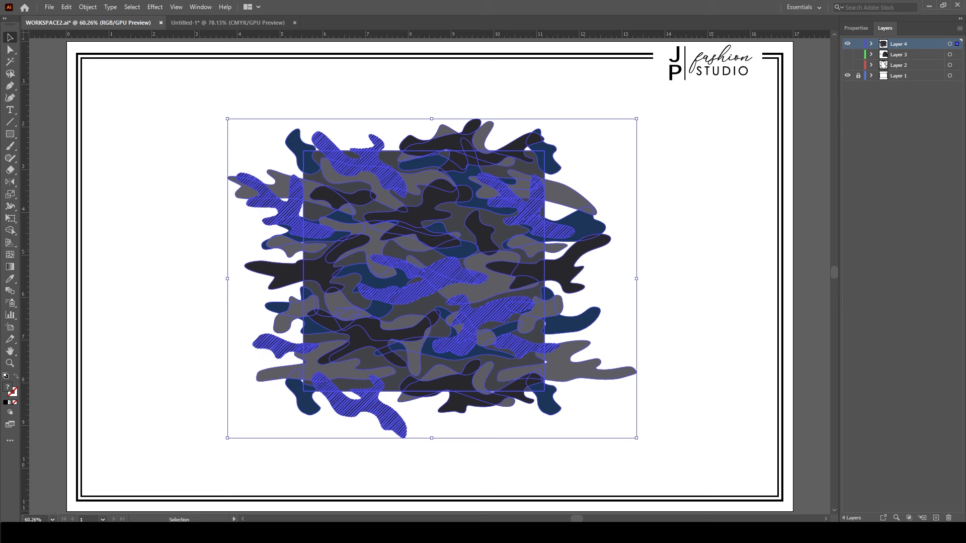
Display the document's swatches in a floating window beside the camouflage artwork
click(212, 8)
click(271, 431)
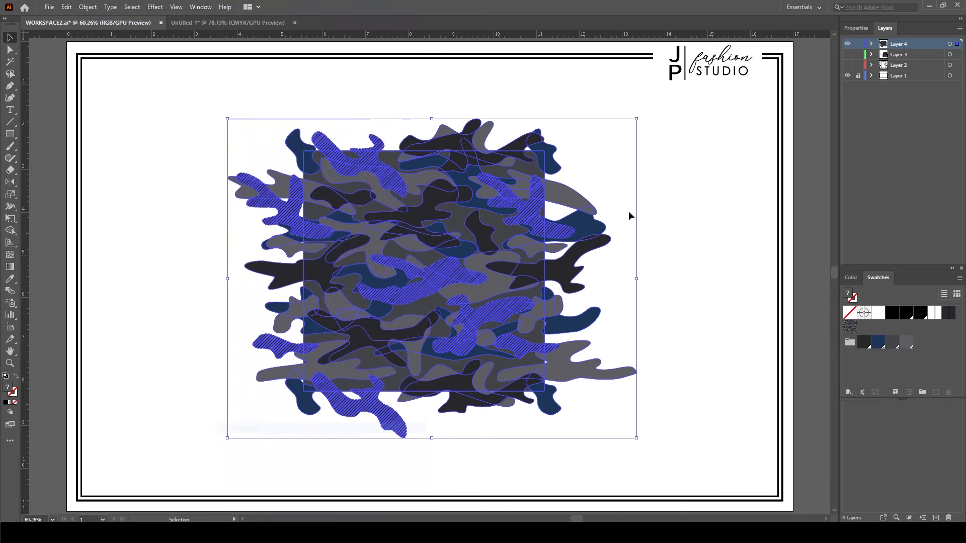
drag(883, 270, 753, 212)
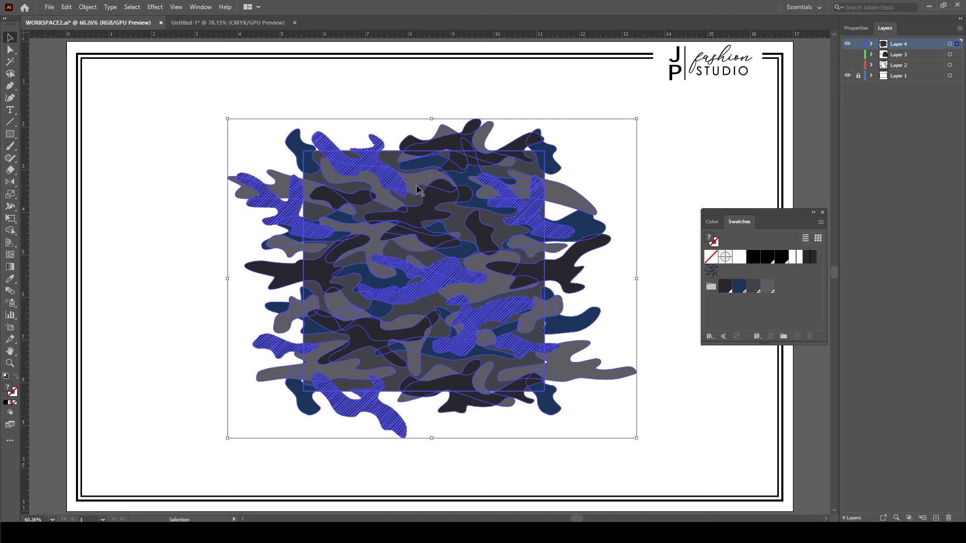
Save the camouflage artwork as a pattern swatch, and delete that swatch
mouse_move(420, 192)
mouse_down()
mouse_move(734, 241)
mouse_move(748, 275)
mouse_up()
click(727, 276)
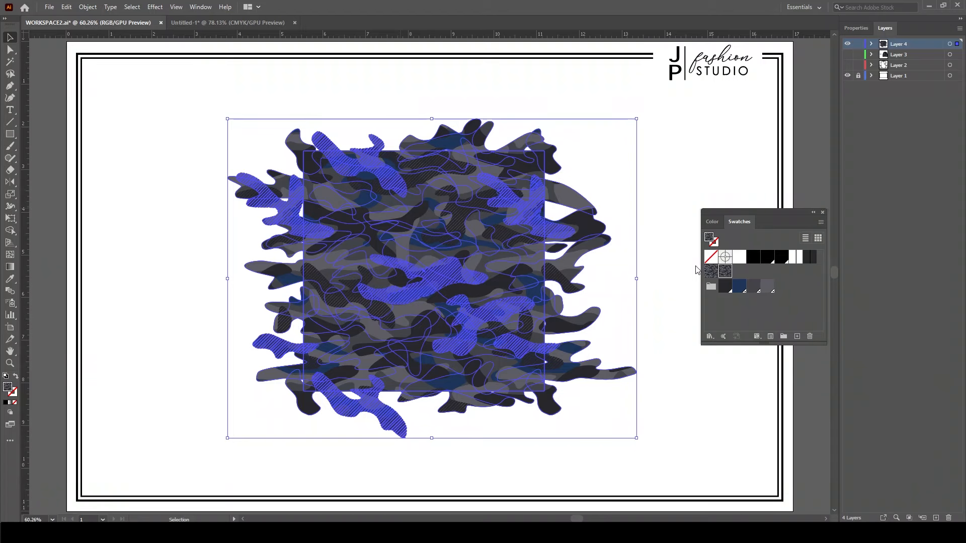
click(810, 337)
click(475, 280)
Make a new pattern from the selected camouflage artwork through Pattern Options
click(201, 7)
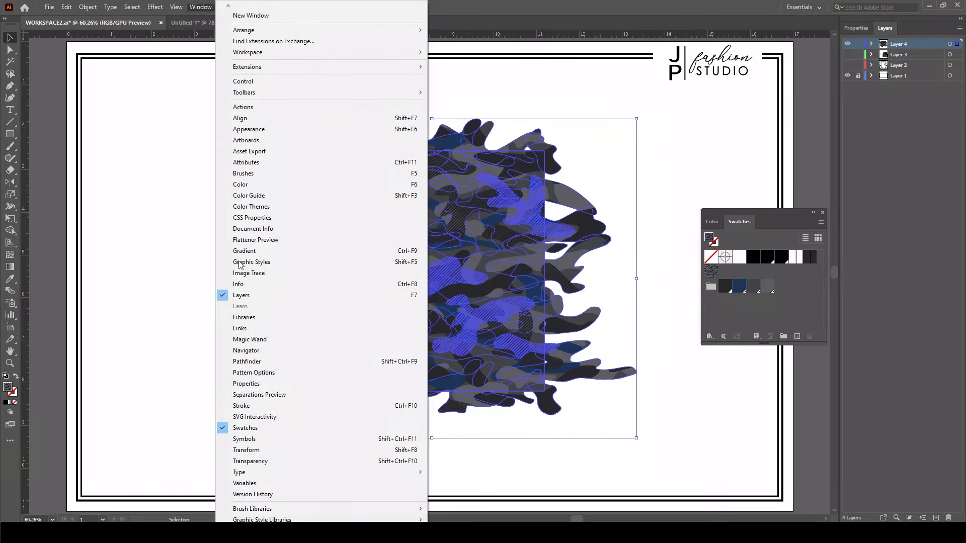
click(278, 373)
click(198, 204)
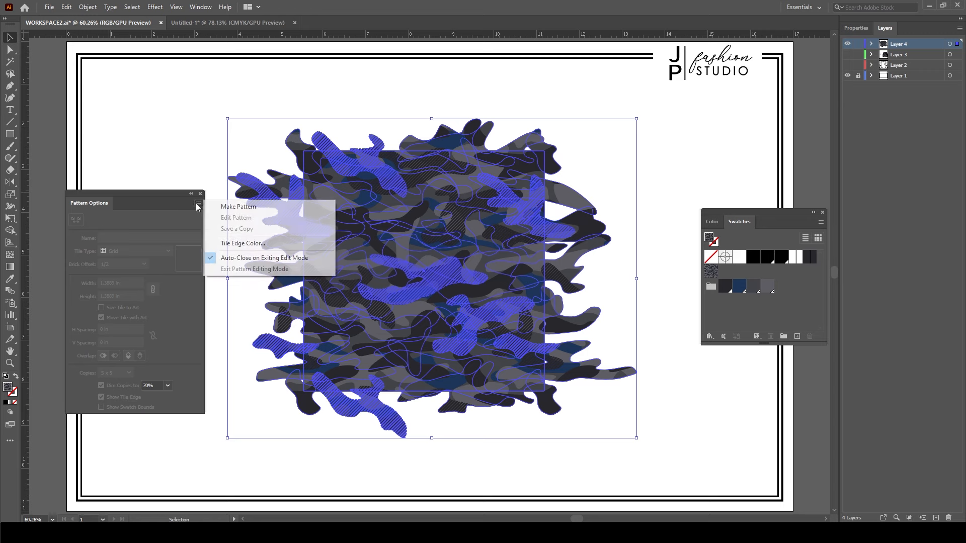
click(238, 206)
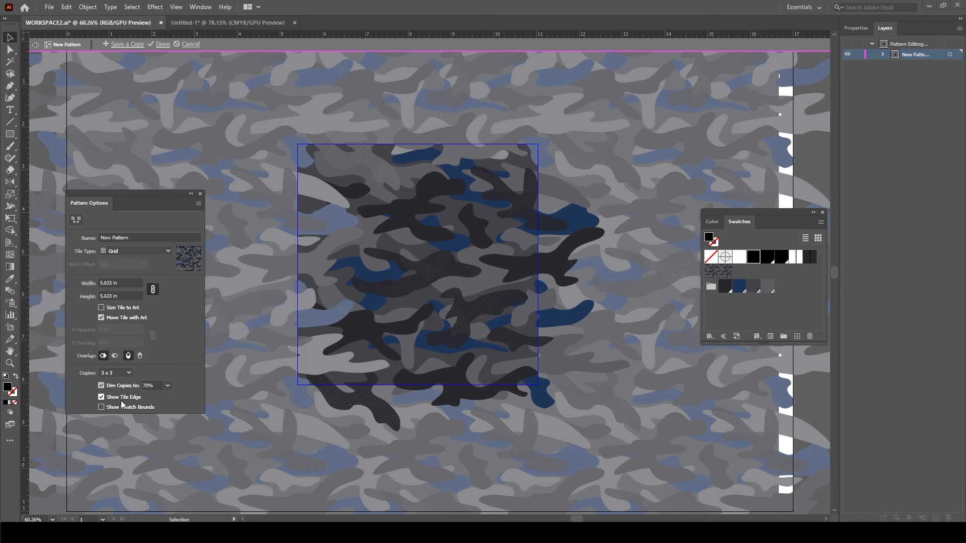
Preview the camouflage pattern with 5 x 5 and 1 x 1 copies, and return it to 3 x 3
click(117, 374)
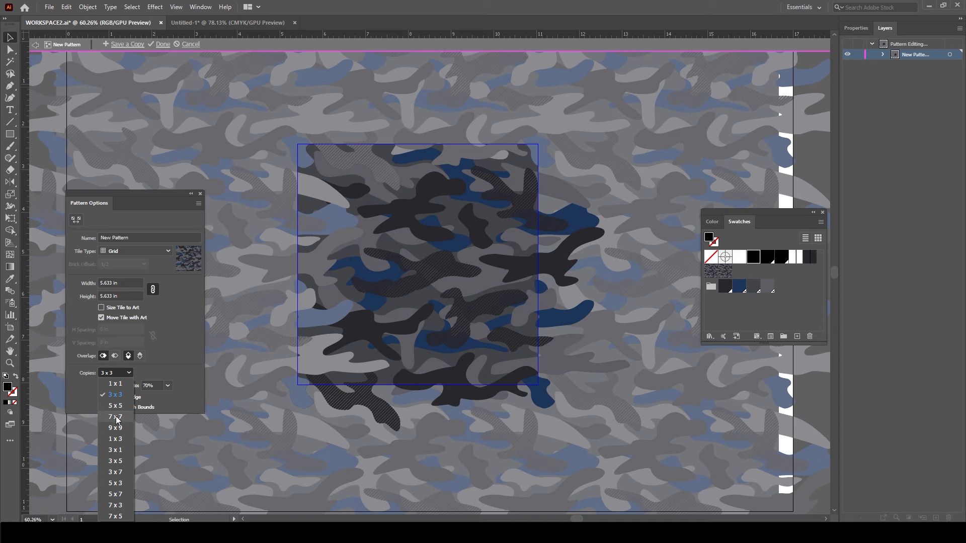
click(121, 406)
click(121, 373)
click(116, 384)
click(119, 375)
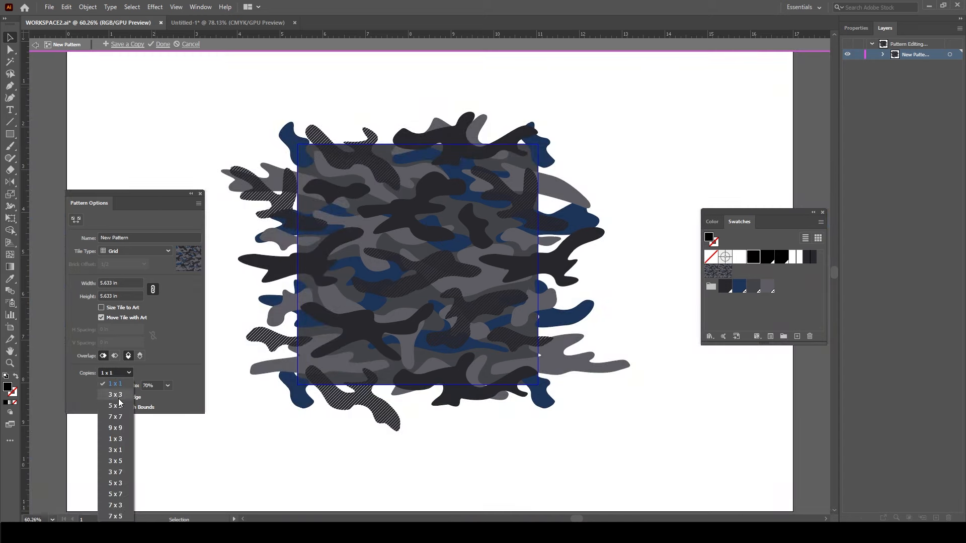
click(119, 395)
Set the pattern tile's width and height to 2 in
triple_click(123, 283)
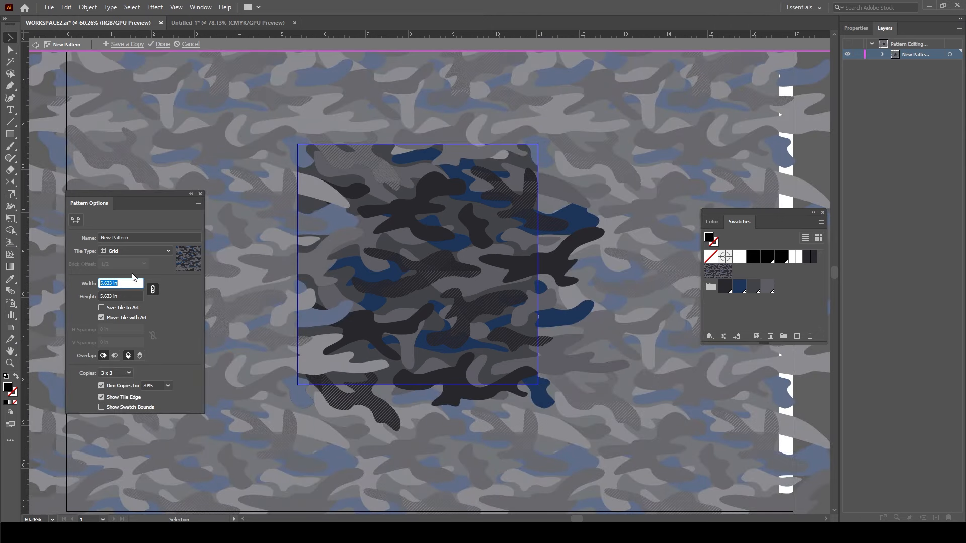
text(2)
key(Tab)
text(2)
key(Tab)
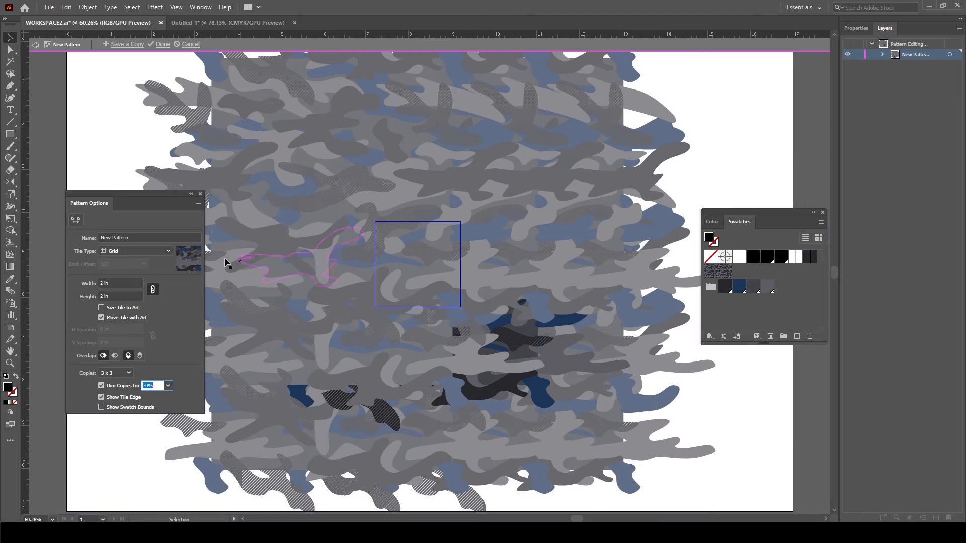
Try sizing the tile to the art with horizontal and vertical spacing of -5 in, and cancel the new pattern
click(102, 307)
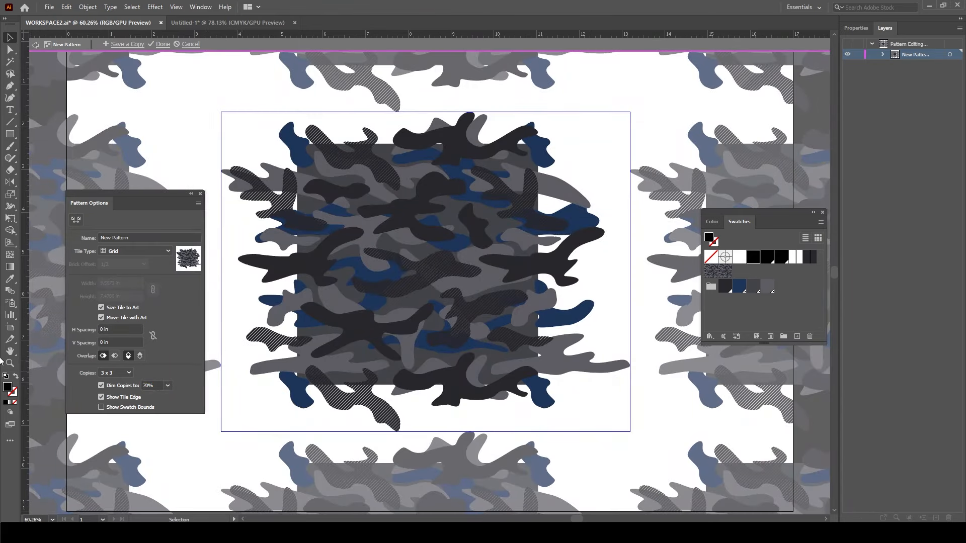
click(118, 330)
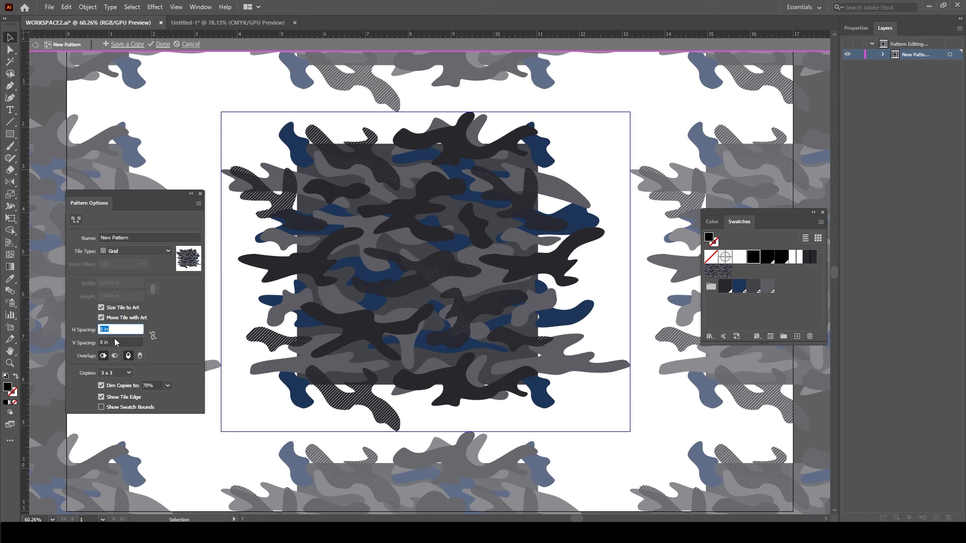
text(-5)
key(Tab)
text(-5)
key(Tab)
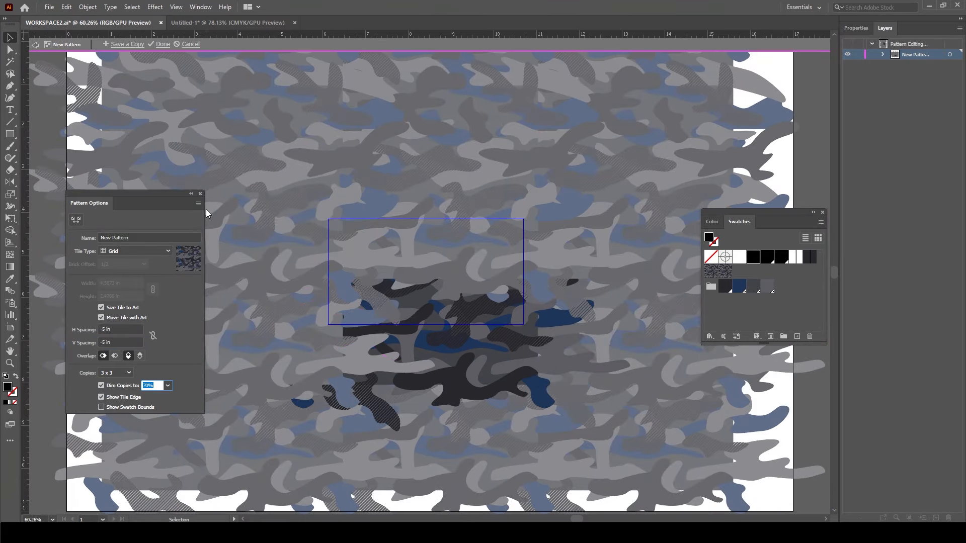
click(191, 45)
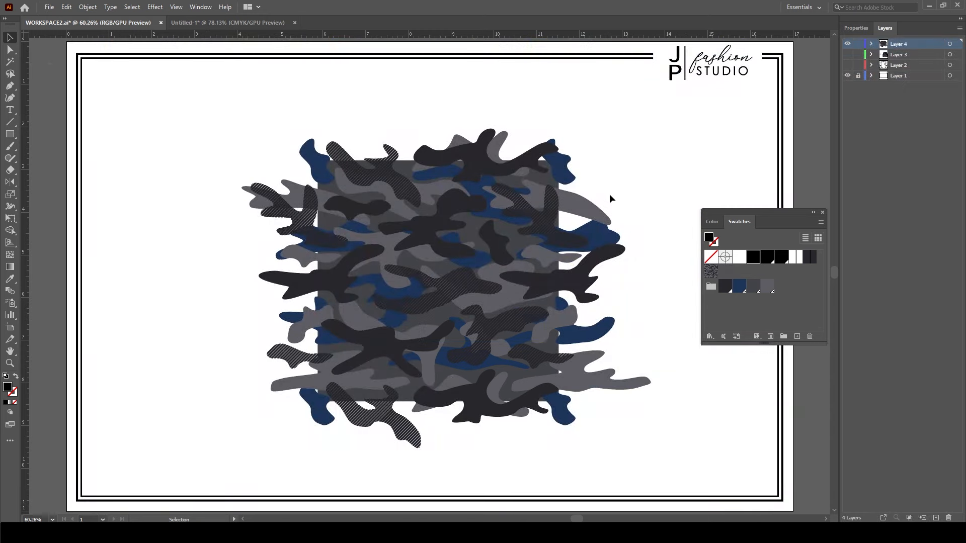
Hide Layer 4 with the camouflage artwork and show Layer 2 and Layer 3 with the two shirt flats
click(486, 220)
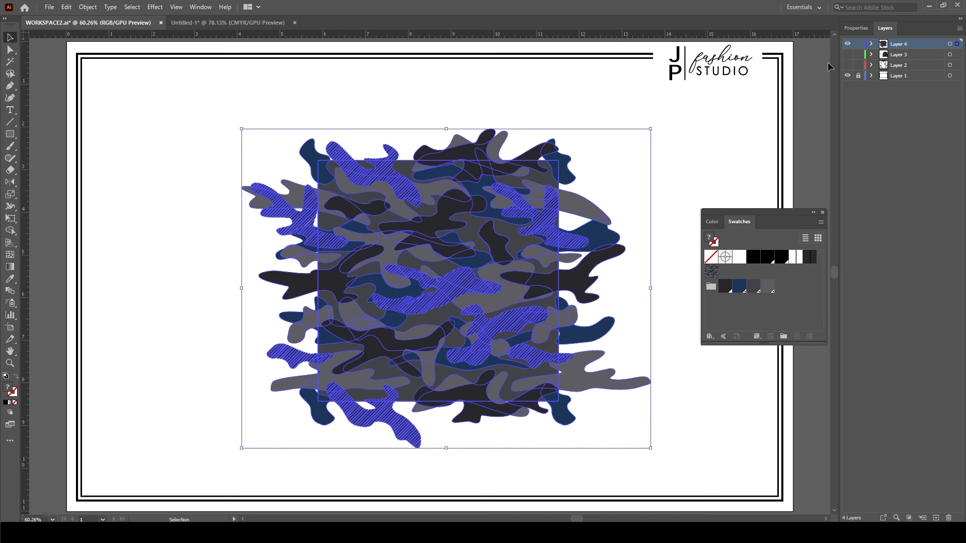
click(847, 44)
click(847, 65)
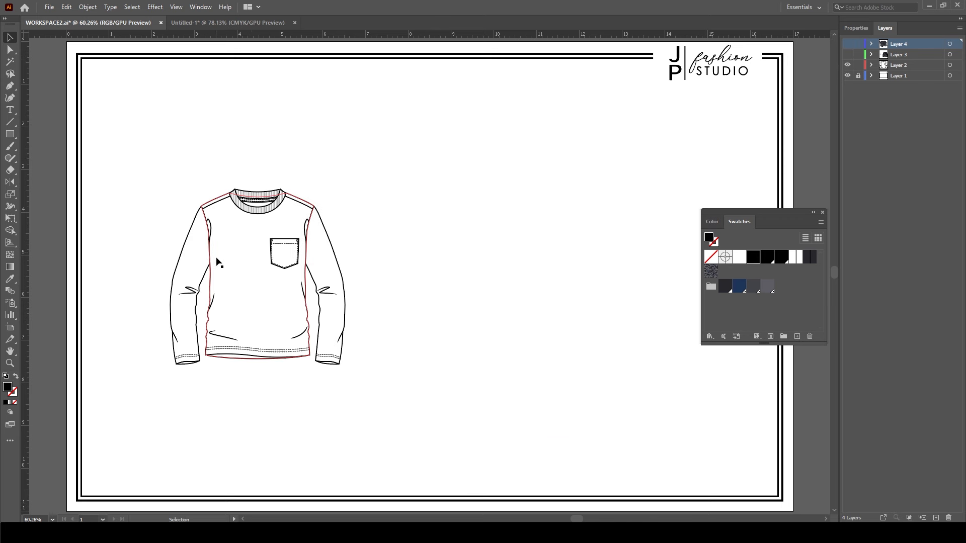
click(847, 55)
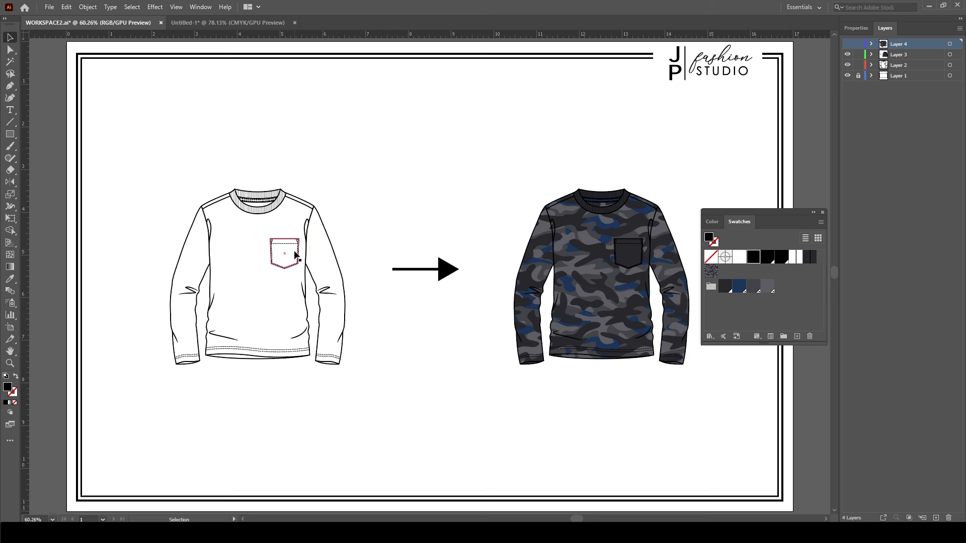
Fill the front body panel of the white long-sleeve shirt on Layer 2 with the camouflage pattern swatch
click(279, 226)
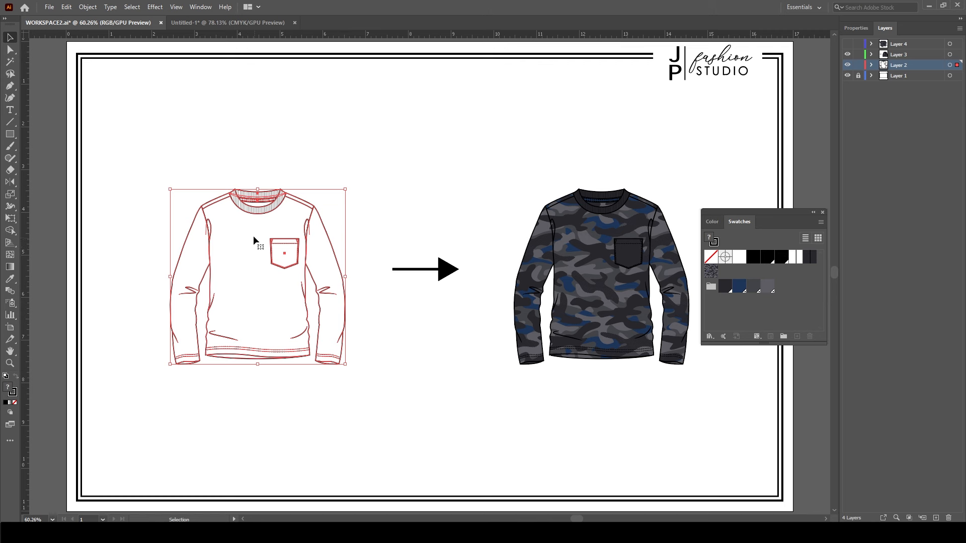
click(9, 49)
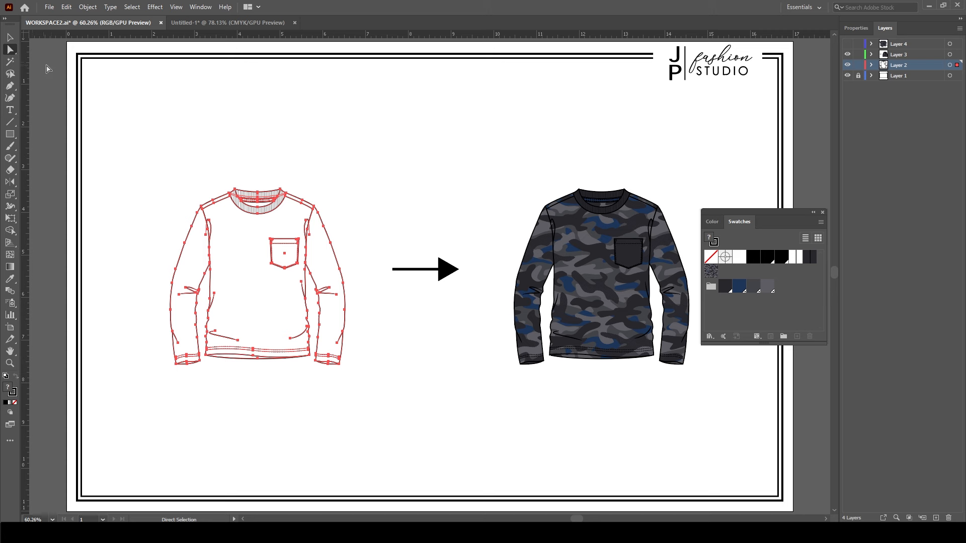
click(170, 207)
click(192, 246)
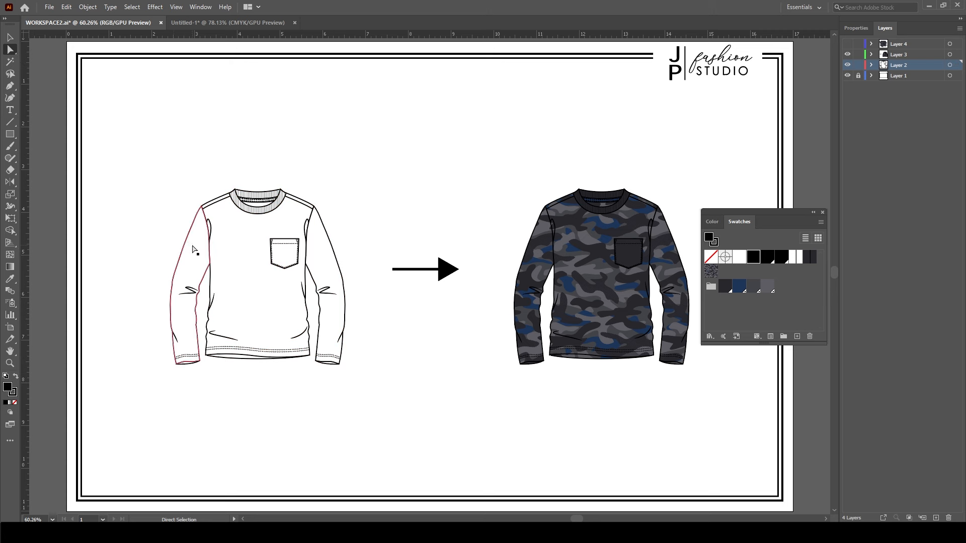
click(247, 249)
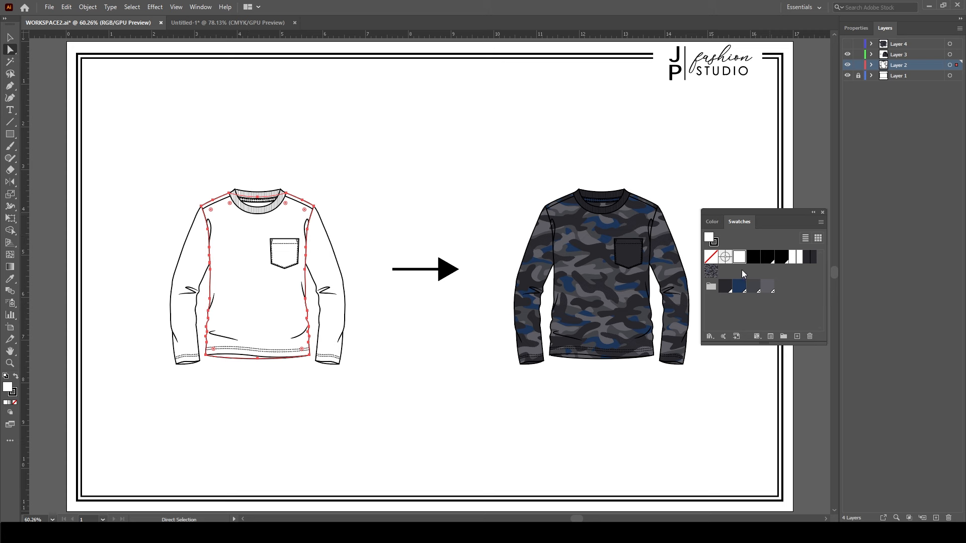
click(710, 272)
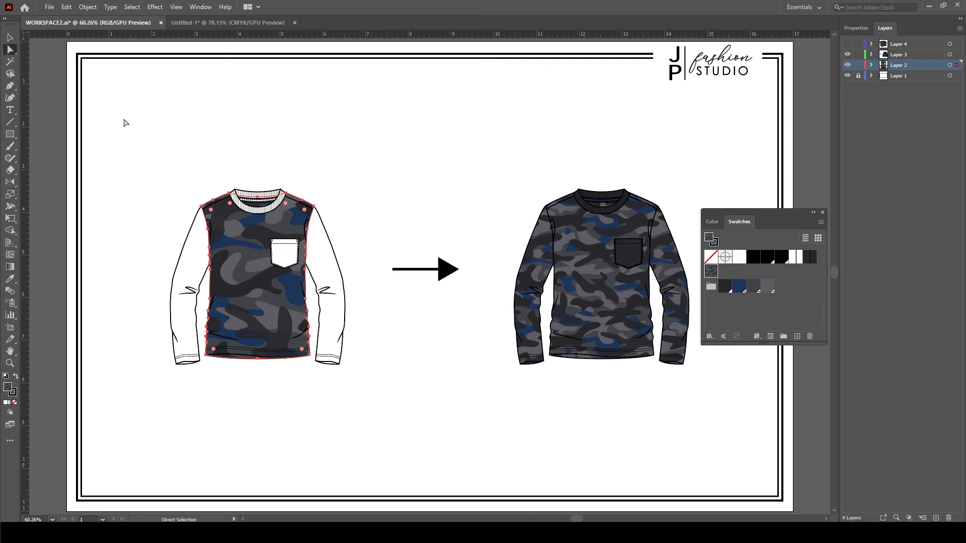
Fill both sleeves of the white shirt with the camouflage pattern swatch
click(198, 259)
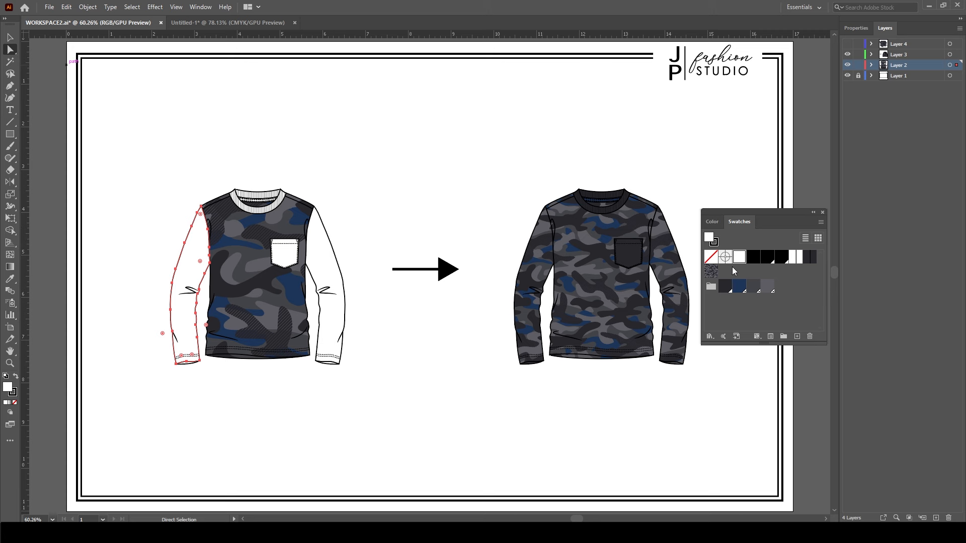
drag(715, 273, 209, 258)
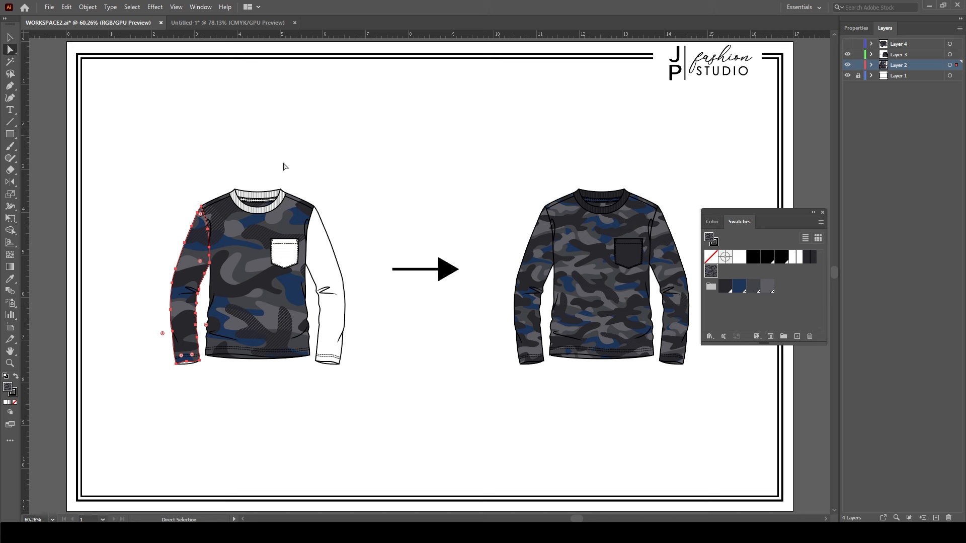
click(336, 237)
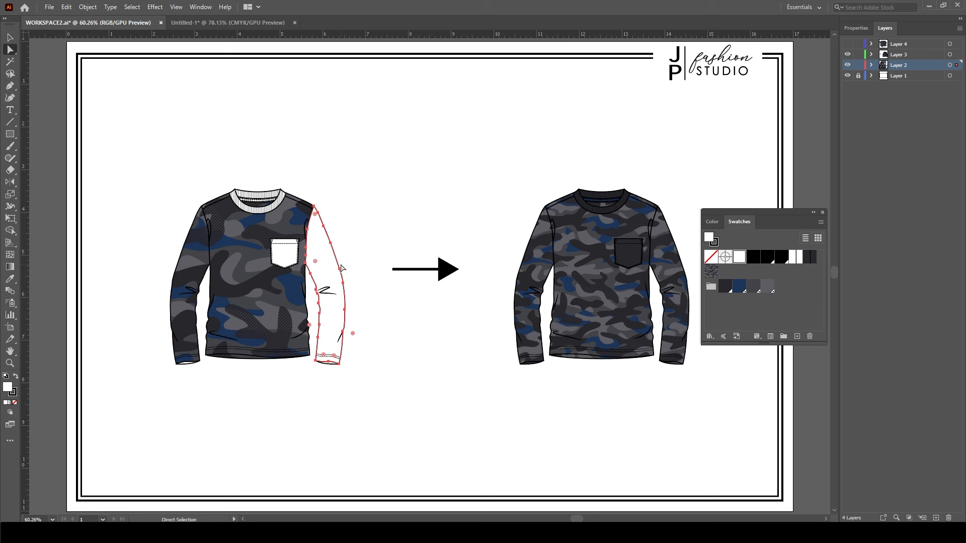
click(9, 37)
click(10, 49)
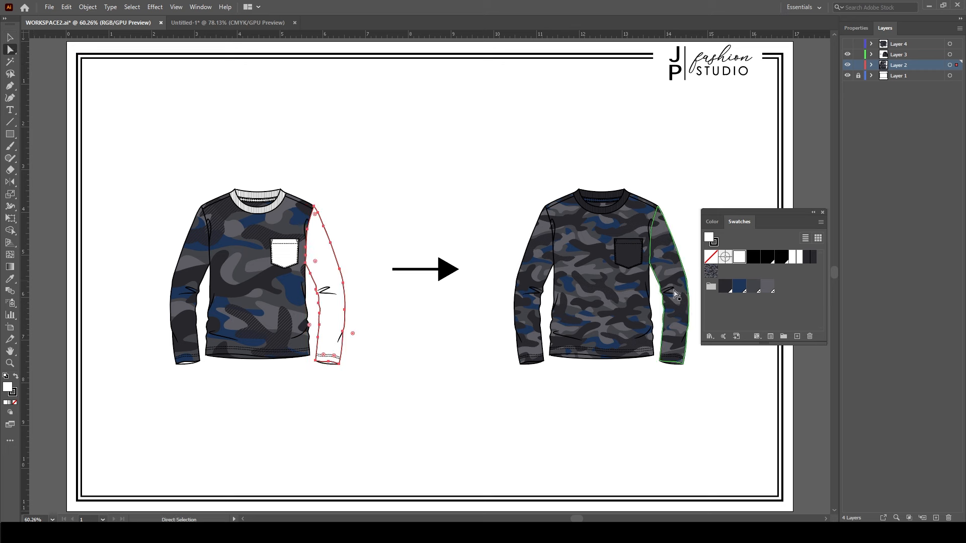
click(711, 272)
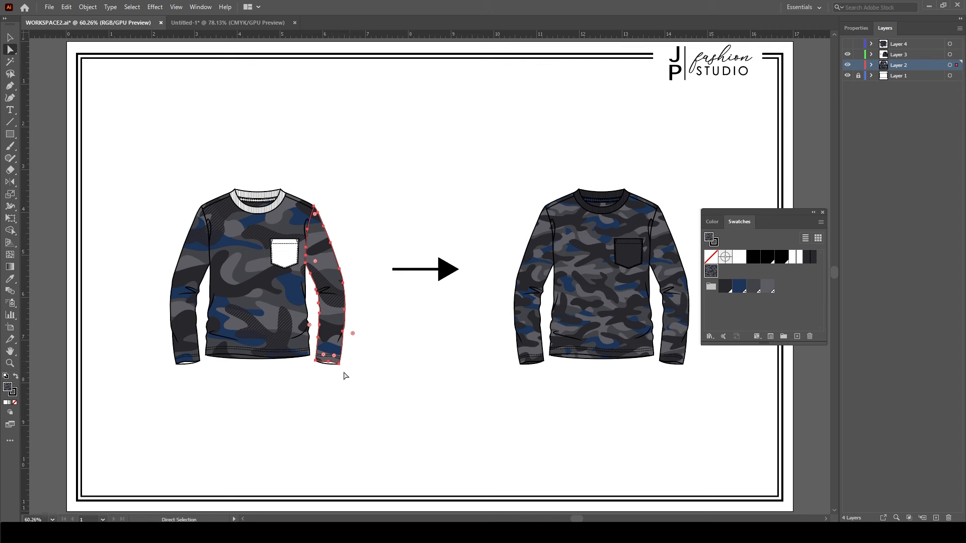
Fill the inner hem pieces at both sleeve cuffs with the camouflage pattern and clear the selection
click(328, 362)
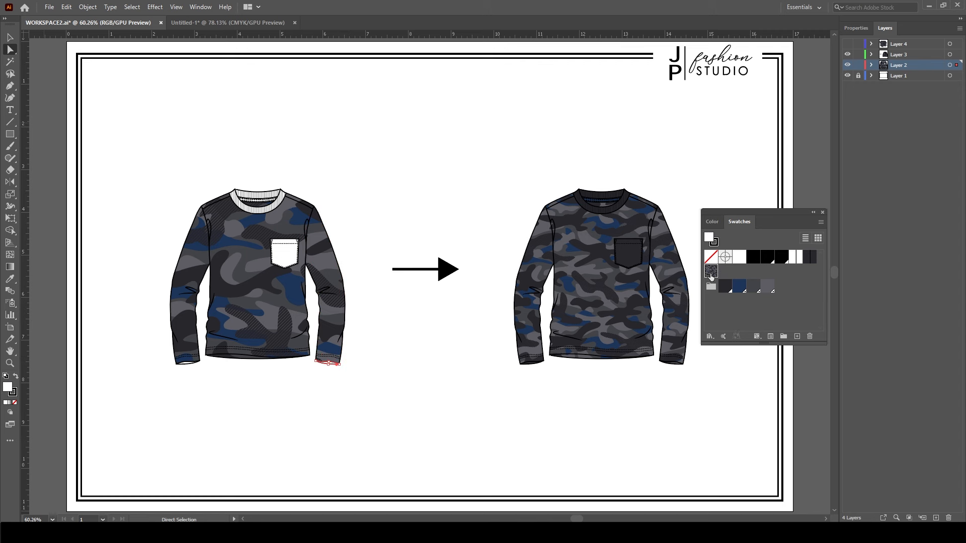
click(363, 404)
click(188, 362)
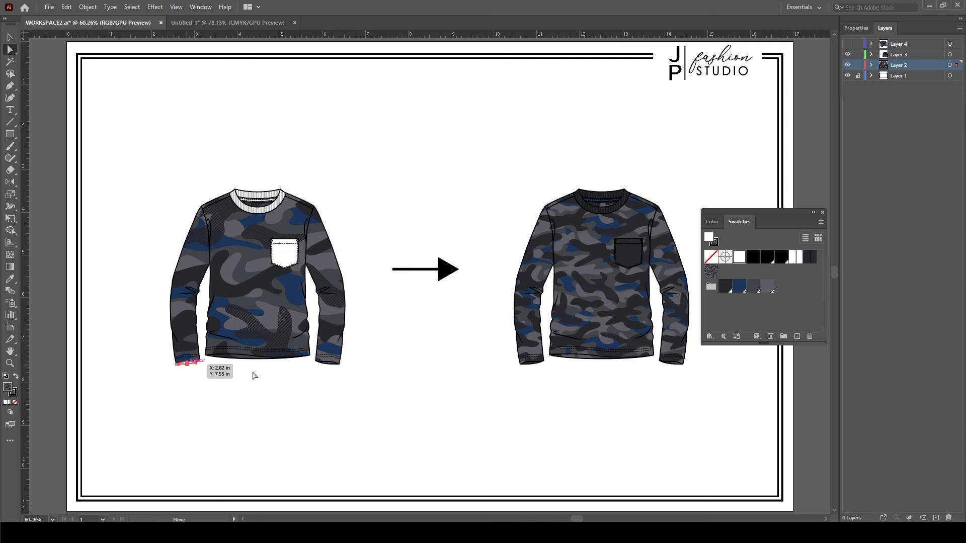
click(311, 405)
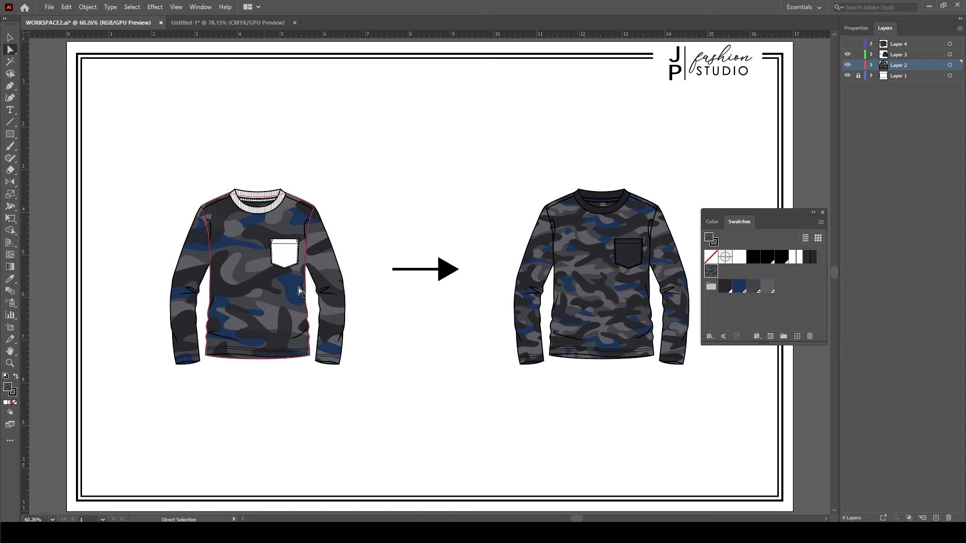
Examine the camouflage fill on the shirt up close and compare its scale with the finished reference shirt
ctrl+click(331, 313)
ctrl+click(406, 302)
drag(419, 242, 468, 321)
drag(592, 346, 541, 349)
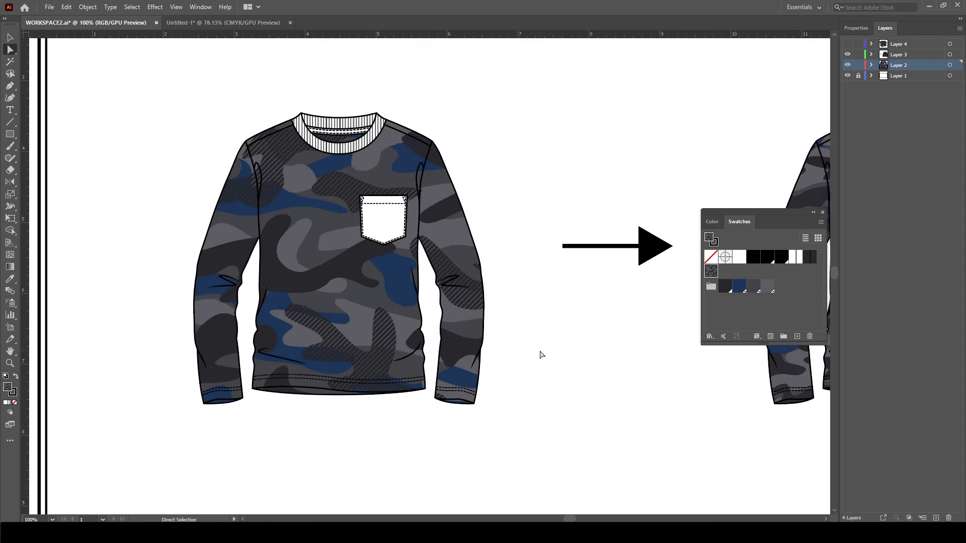
drag(547, 300, 530, 313)
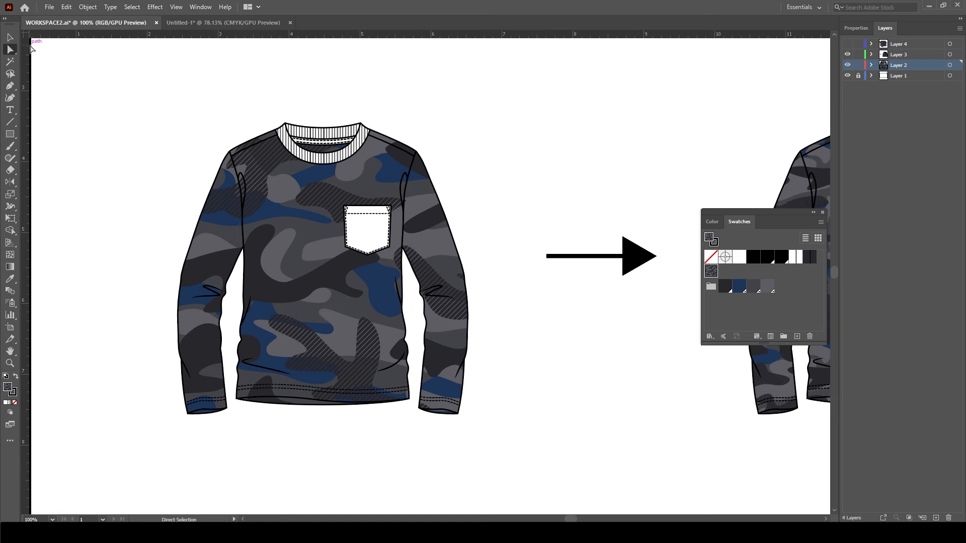
click(10, 37)
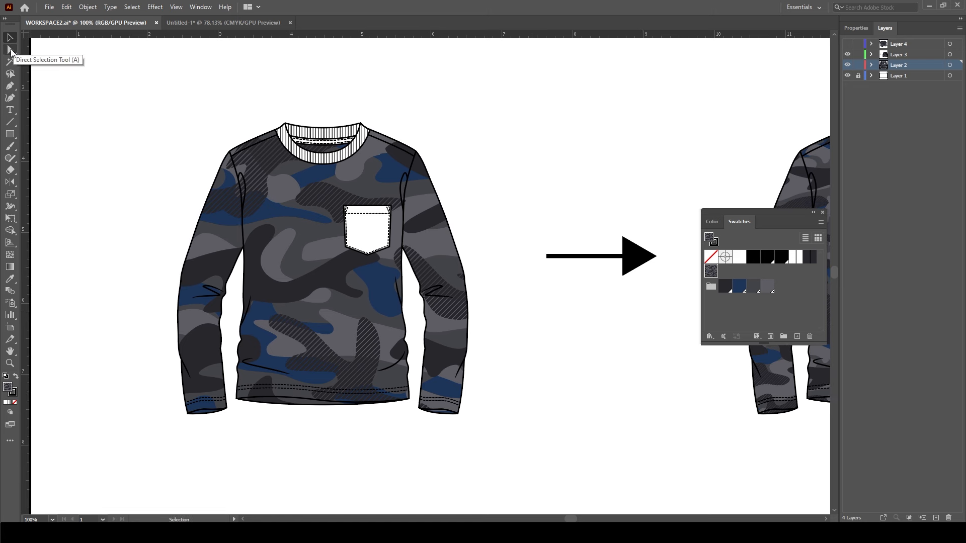
click(11, 50)
click(10, 37)
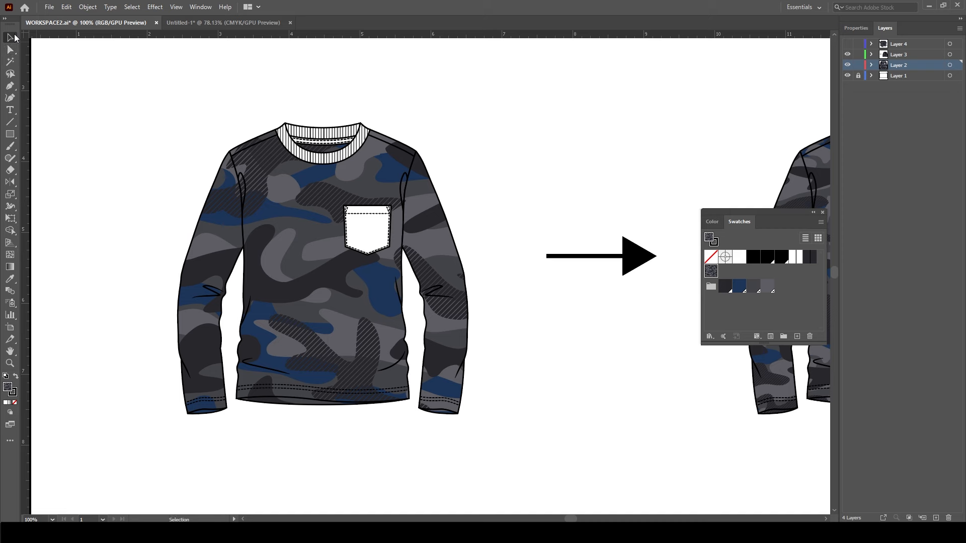
key(ctrl+minus)
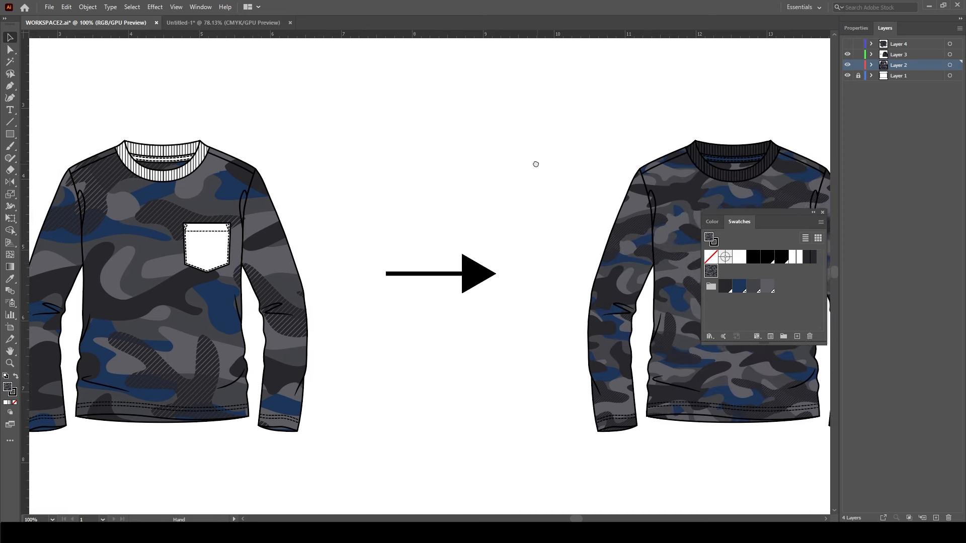
key(ctrl+minus)
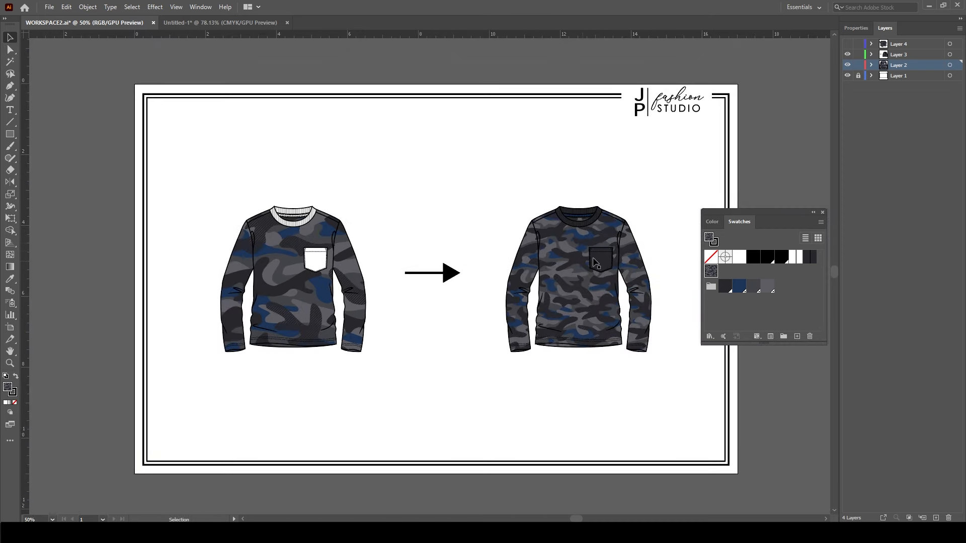
Ungroup the newly filled shirt repeatedly until no groups remain, and deselect it
click(298, 282)
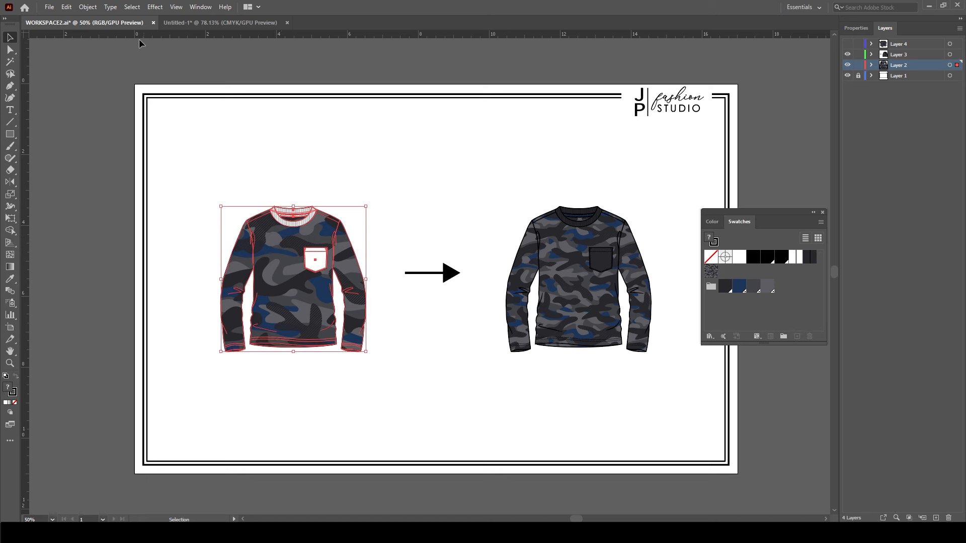
click(88, 7)
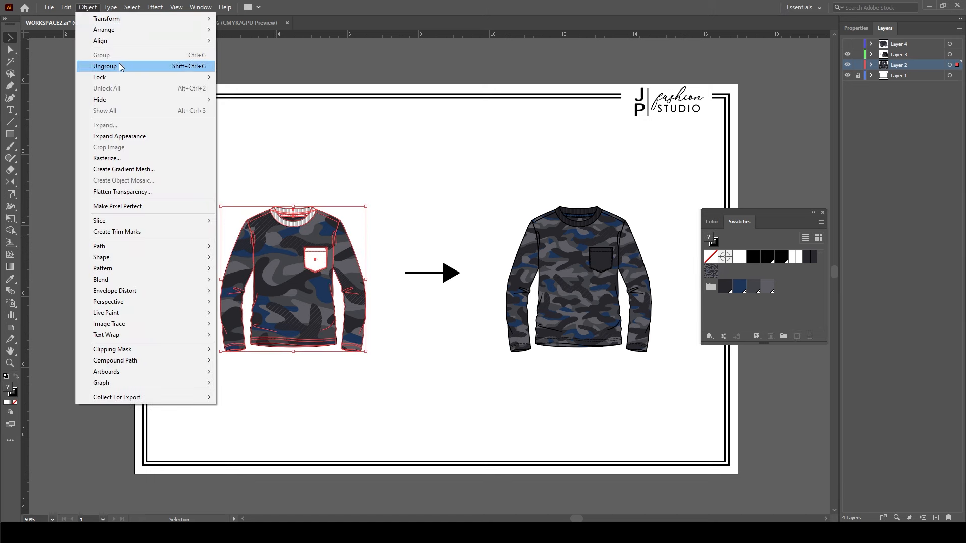
click(118, 64)
click(87, 7)
click(105, 66)
click(87, 7)
click(105, 66)
click(87, 7)
click(106, 66)
click(87, 7)
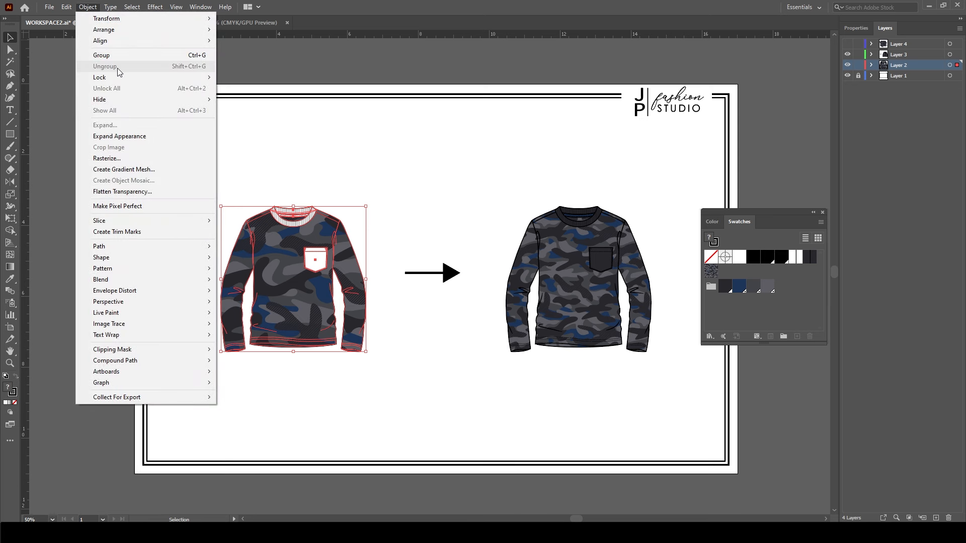
click(356, 168)
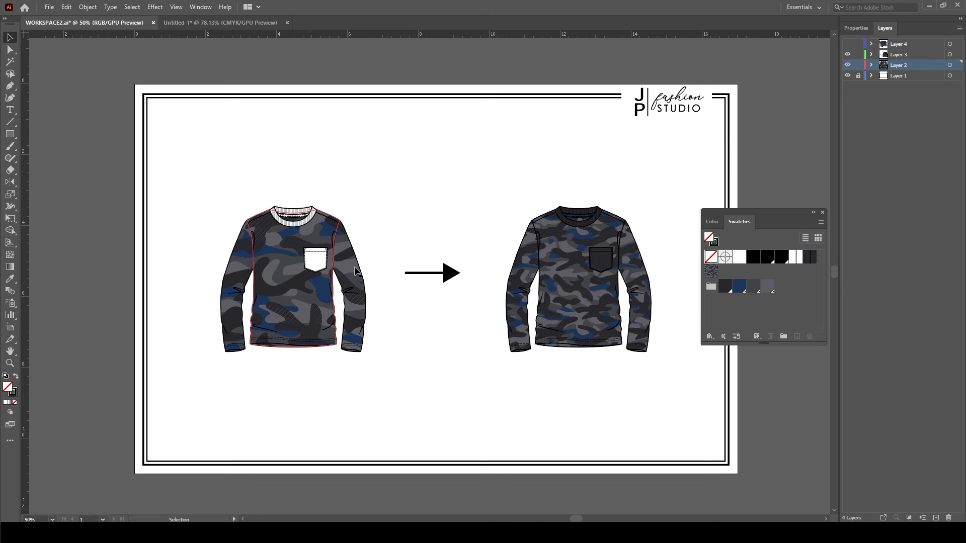
Select the camouflage-filled sleeves, cuff hem and body panel one by one, and clear the selection
click(238, 269)
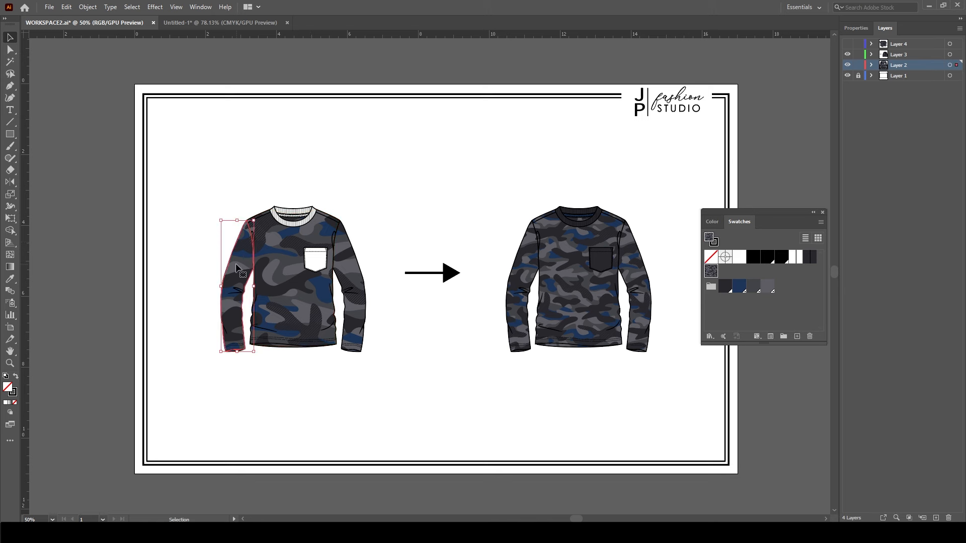
click(250, 368)
click(235, 353)
shift+click(240, 313)
shift+click(277, 311)
shift+click(355, 311)
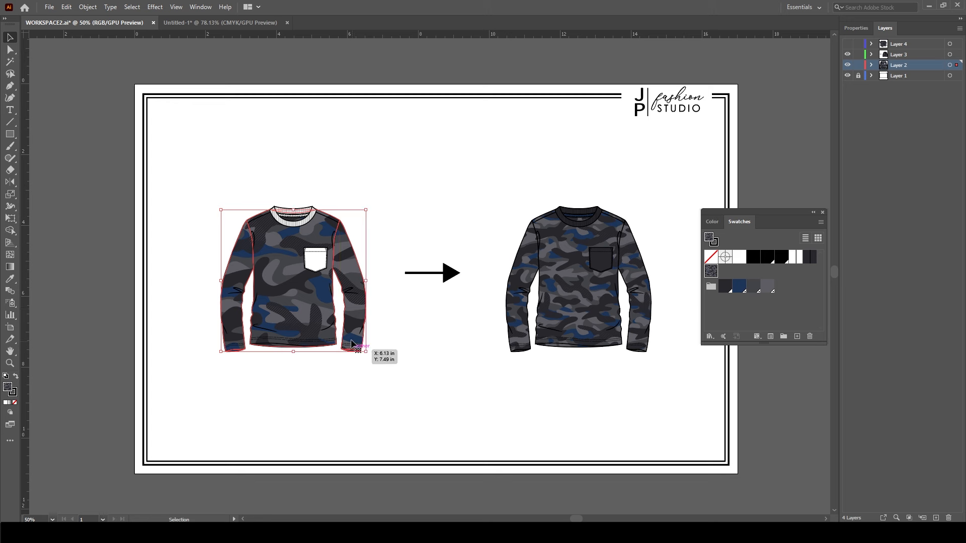
click(440, 368)
Select every object that has the same fill color as the camouflage body panel
click(296, 288)
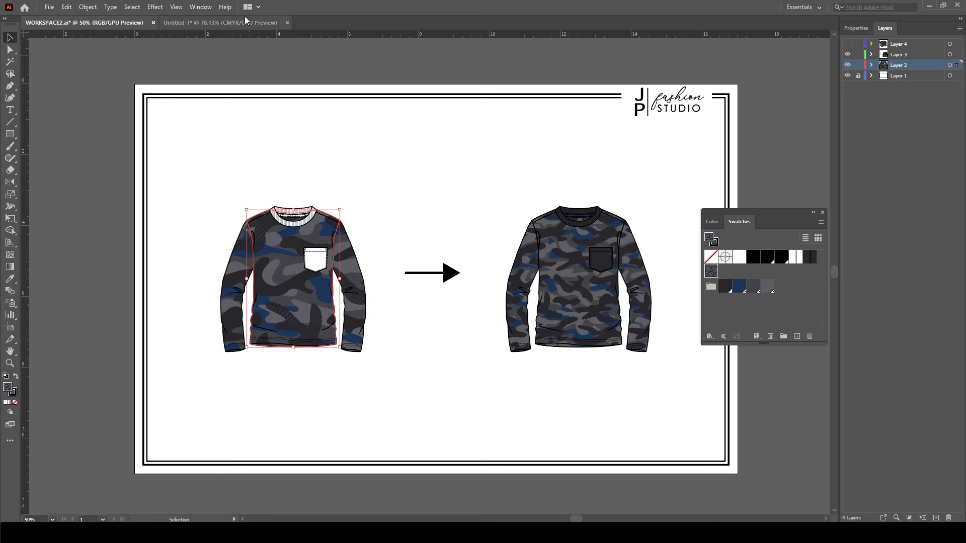
click(132, 7)
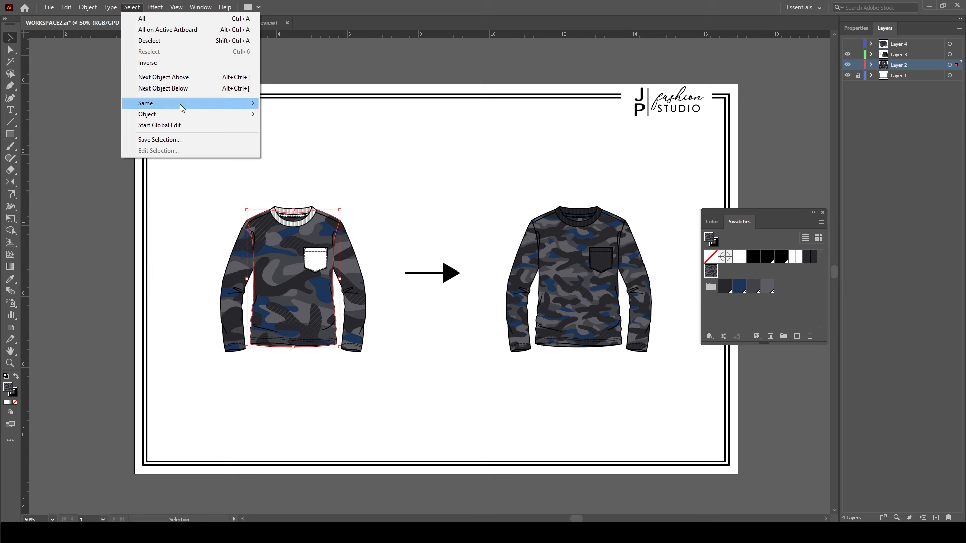
mouse_move(180, 104)
click(311, 148)
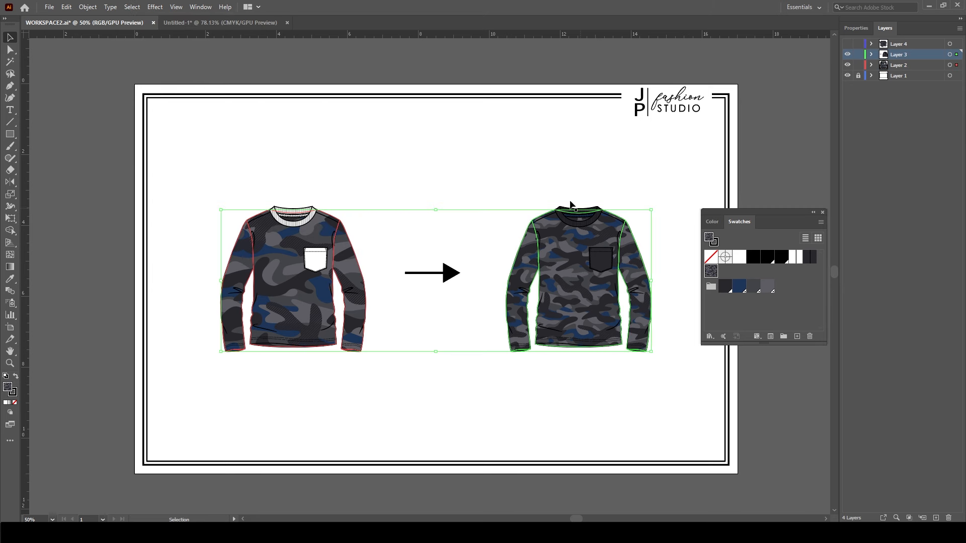
Lock the entire finished reference shirt on Layer 3
drag(492, 177, 669, 382)
click(88, 7)
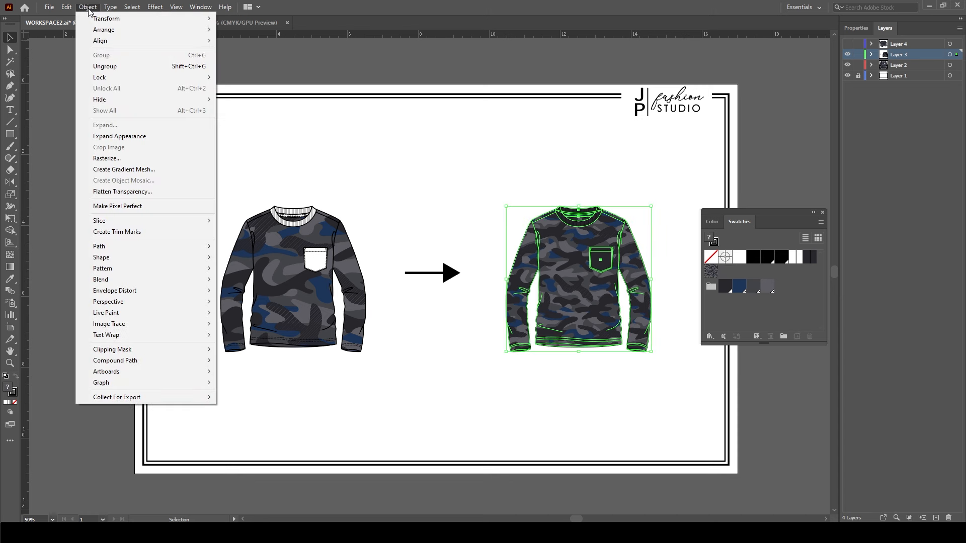
mouse_move(109, 78)
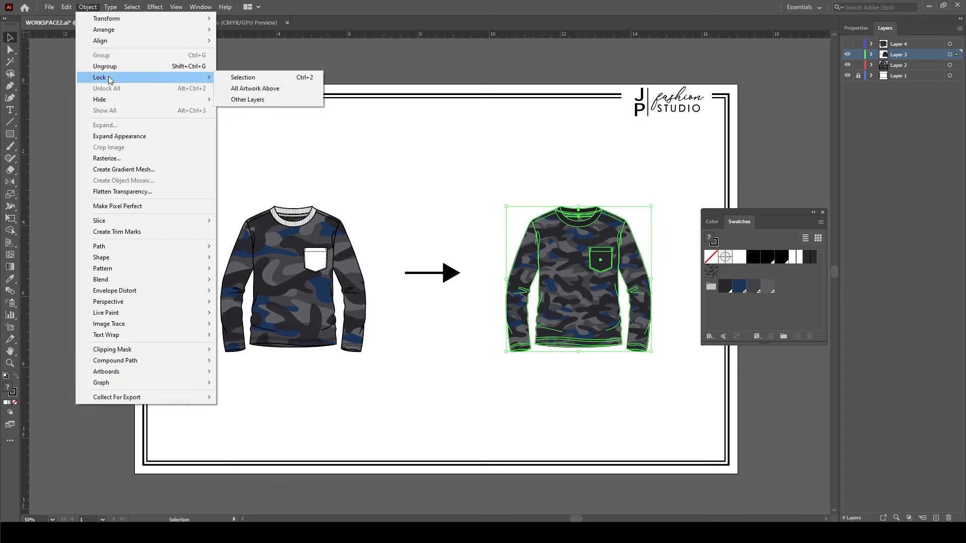
click(244, 78)
Select the camouflage body panel and every other object with the same fill and stroke
click(275, 239)
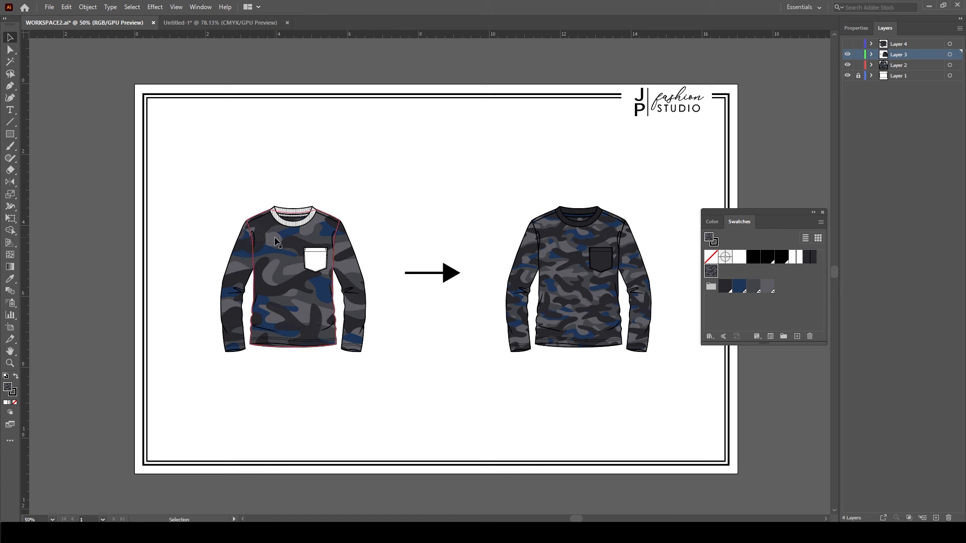
click(131, 7)
mouse_move(158, 102)
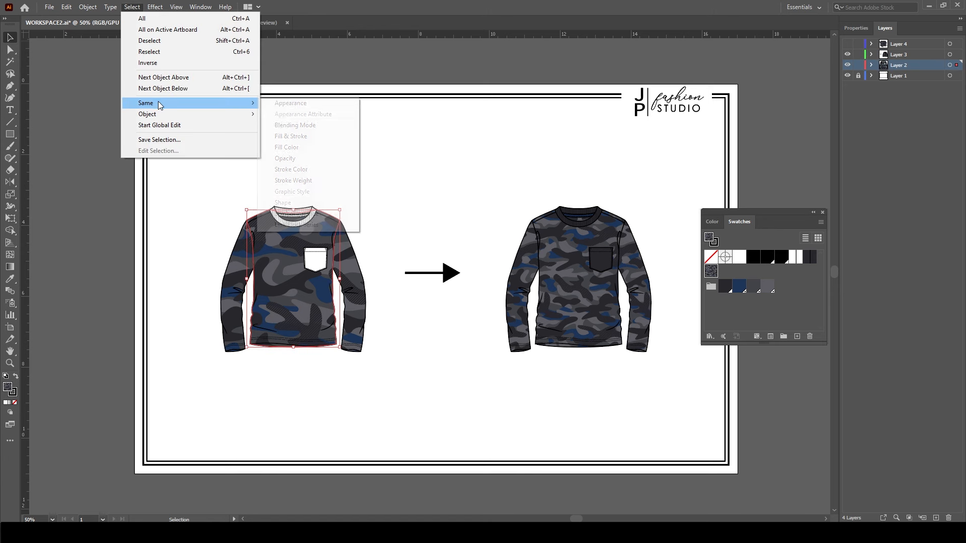
click(301, 137)
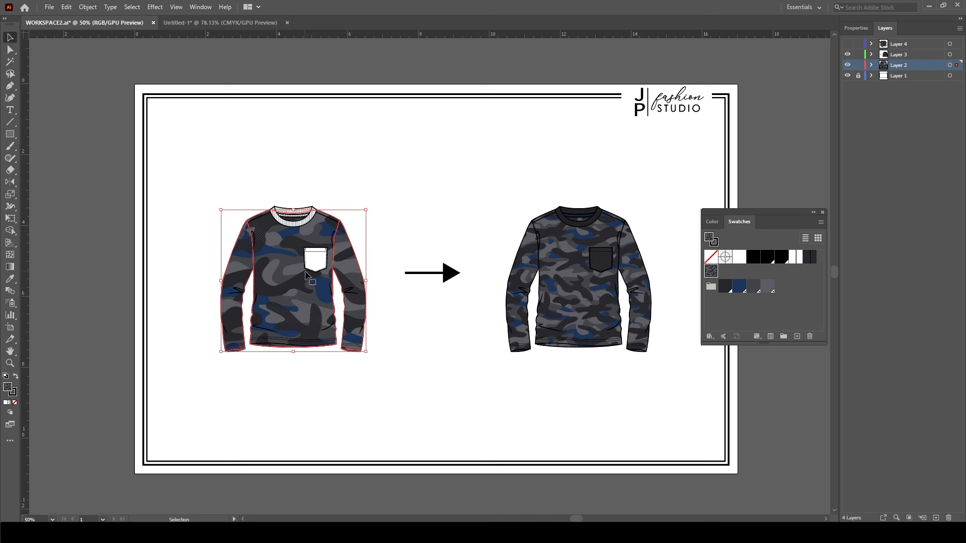
Open Scale for the selected camouflage pieces, include corners and strokes and effects, and set a uniform scale of 50%
right_click(282, 279)
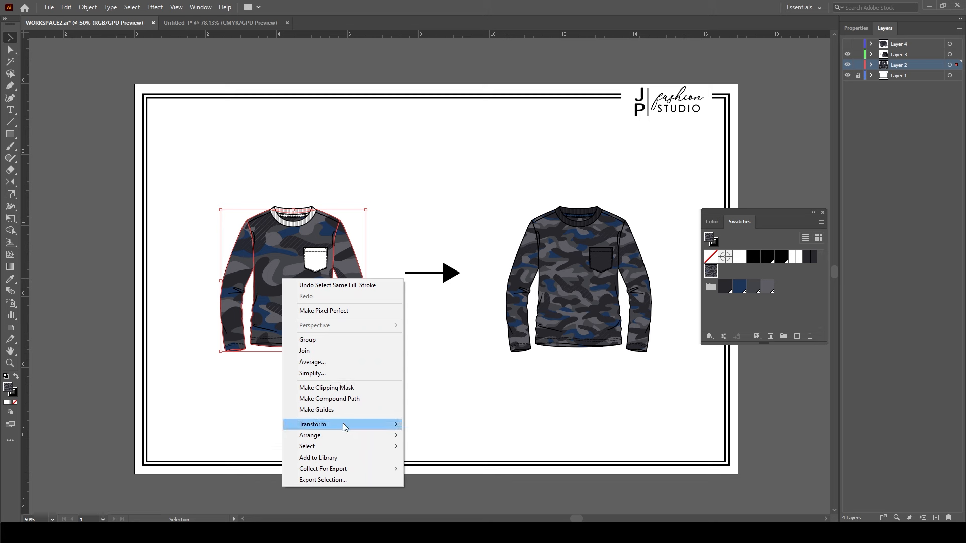
mouse_move(379, 431)
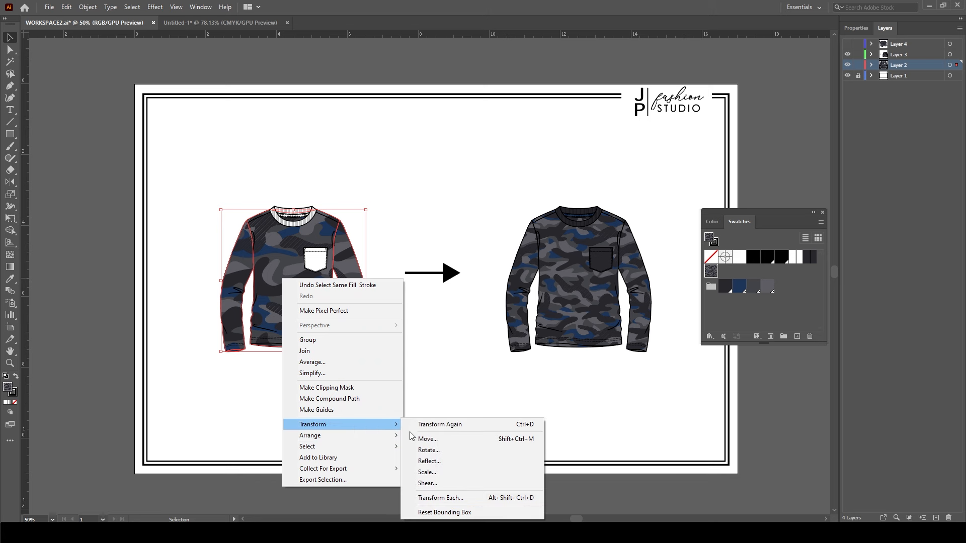
click(445, 473)
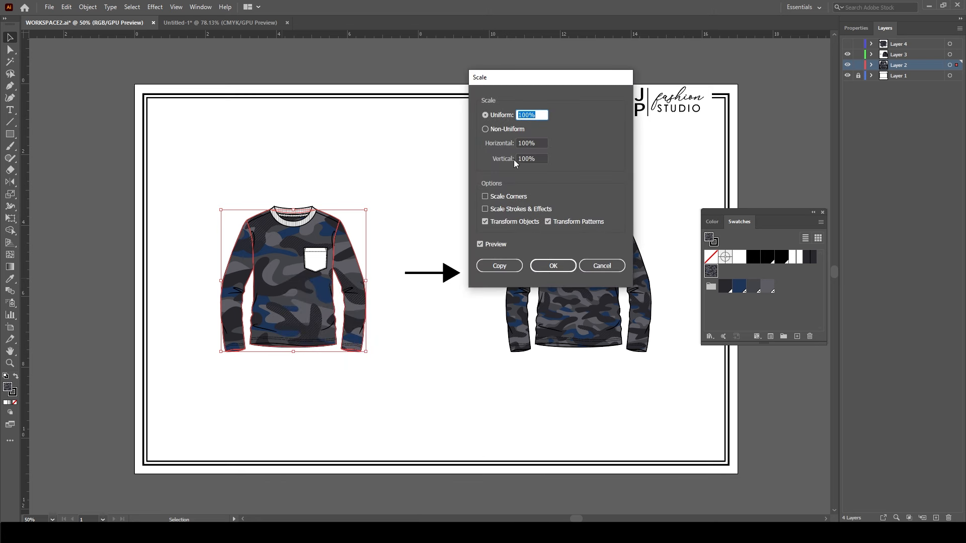
click(485, 196)
click(491, 209)
drag(538, 115, 495, 119)
text(100)
drag(540, 110, 509, 112)
text(50)
key(Tab)
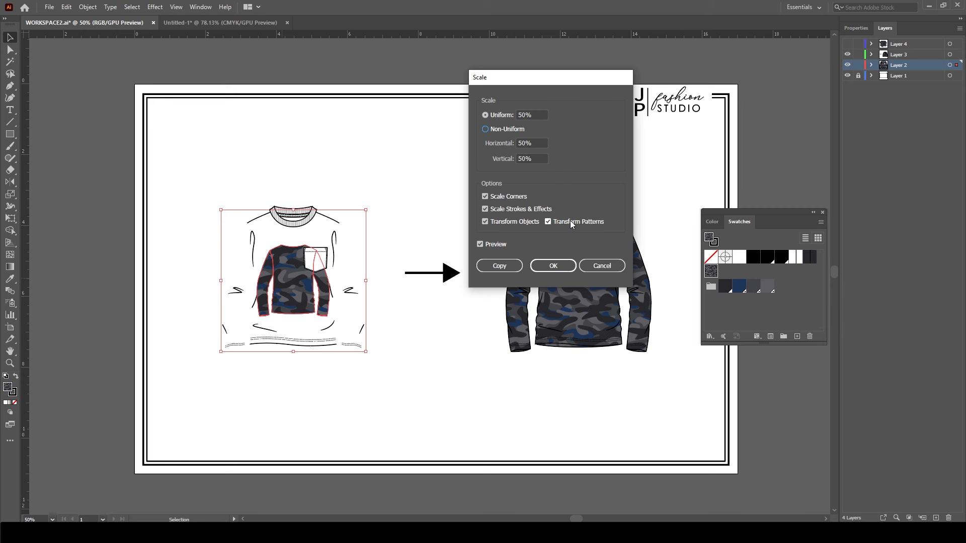
Exclude corners, strokes and effects, and objects from the scaling so only the patterns are transformed, and apply it
click(485, 196)
click(485, 209)
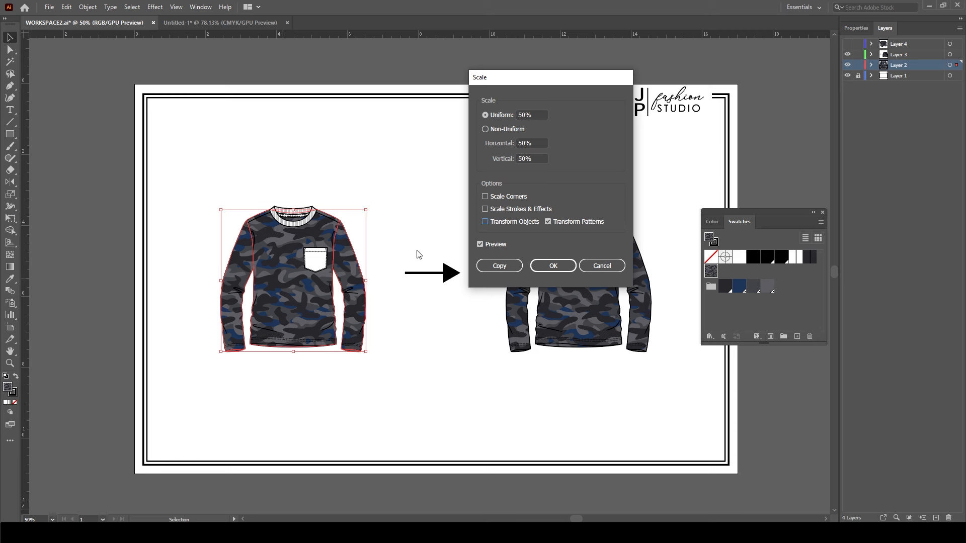
click(553, 267)
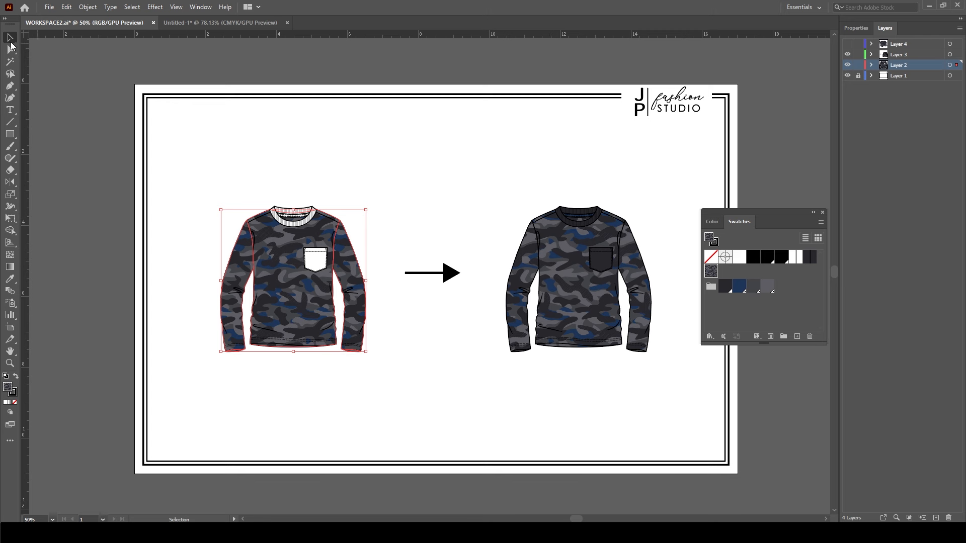
Deselect the scaled pieces and fill the white chest pocket with the dark charcoal swatch
click(11, 49)
key(space)
drag(563, 249, 556, 229)
key(ctrl+space)
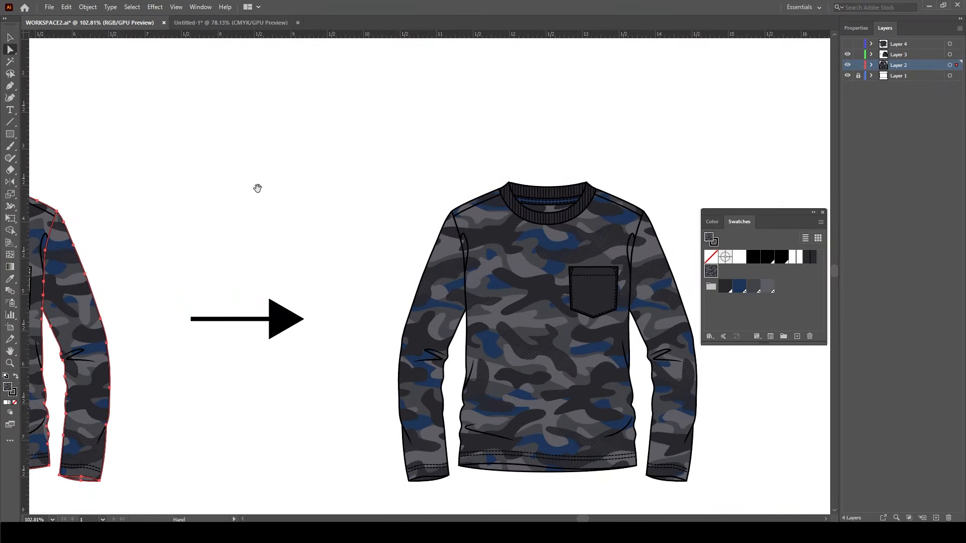
drag(270, 190, 483, 190)
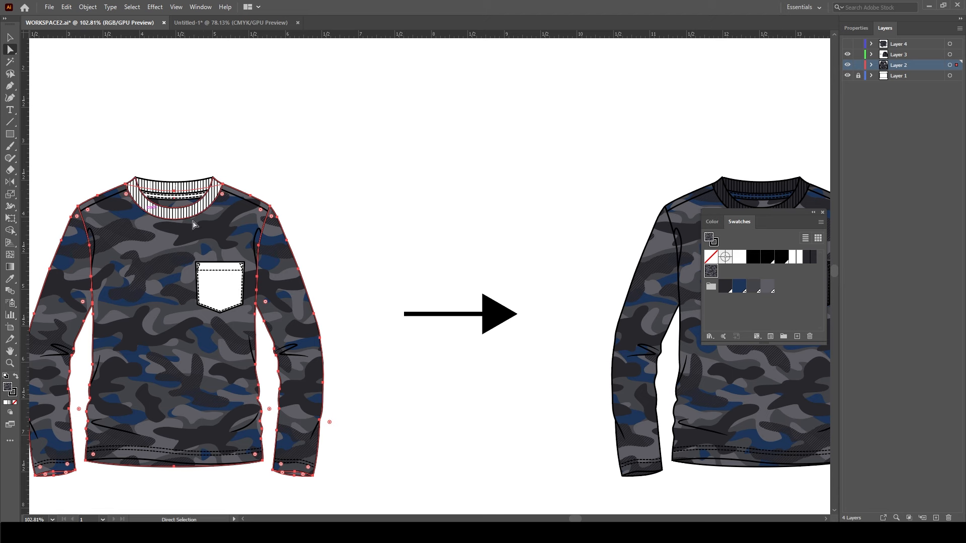
drag(320, 254, 455, 218)
click(483, 179)
scroll(329, 216, up, 2)
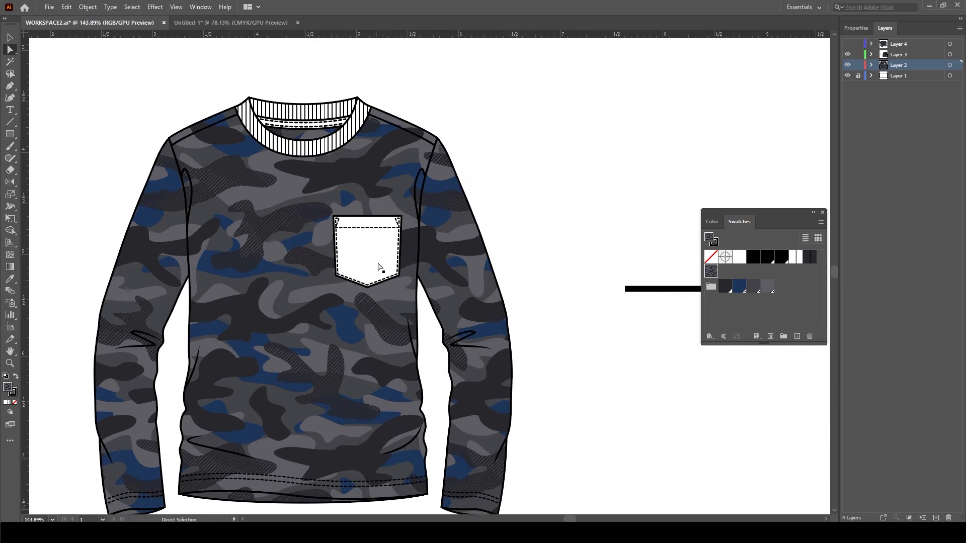
click(388, 246)
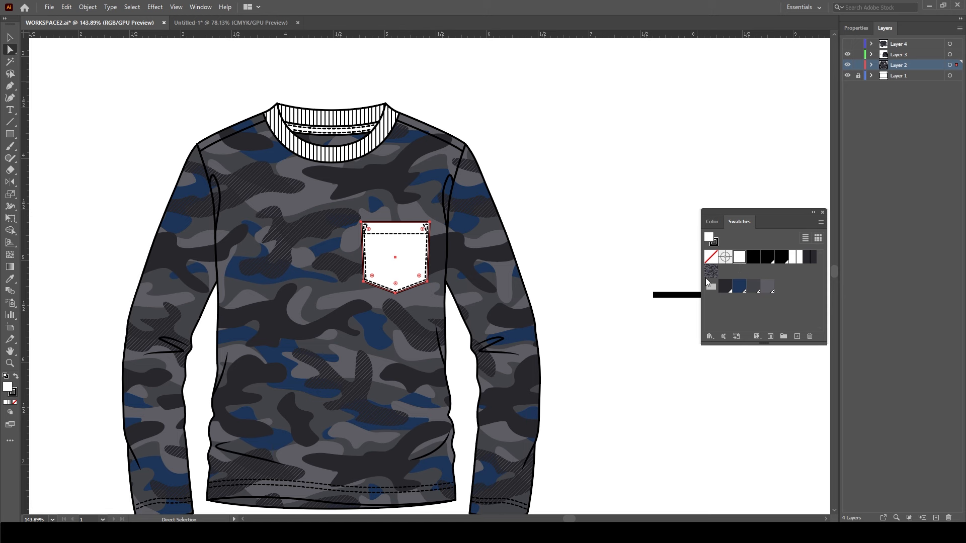
click(725, 287)
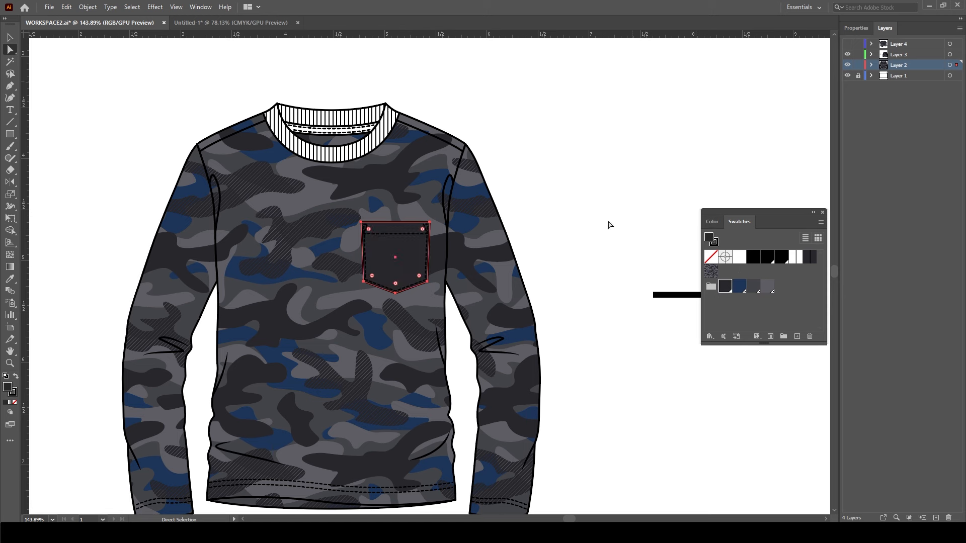
click(571, 181)
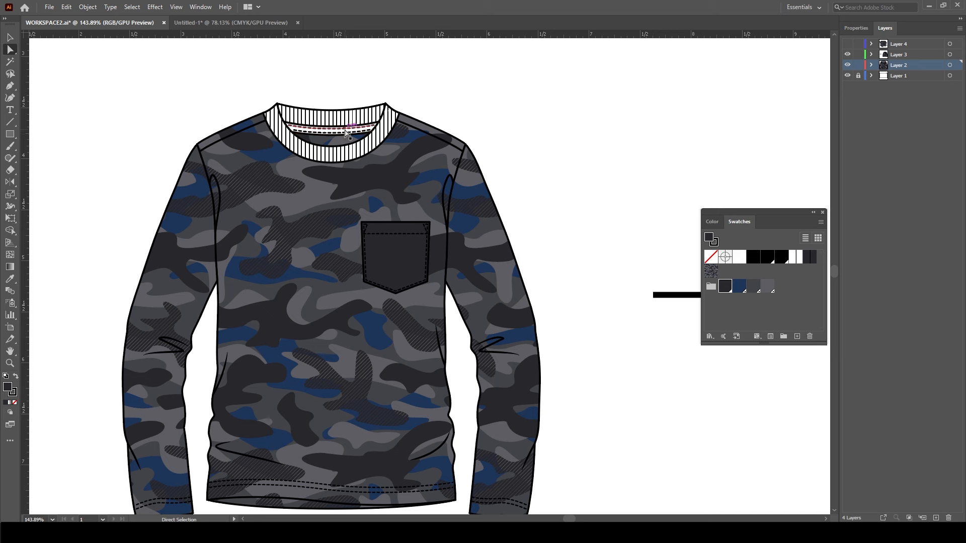
Fill the inner back neck tape with the navy blue swatch and deselect it
click(386, 136)
click(362, 132)
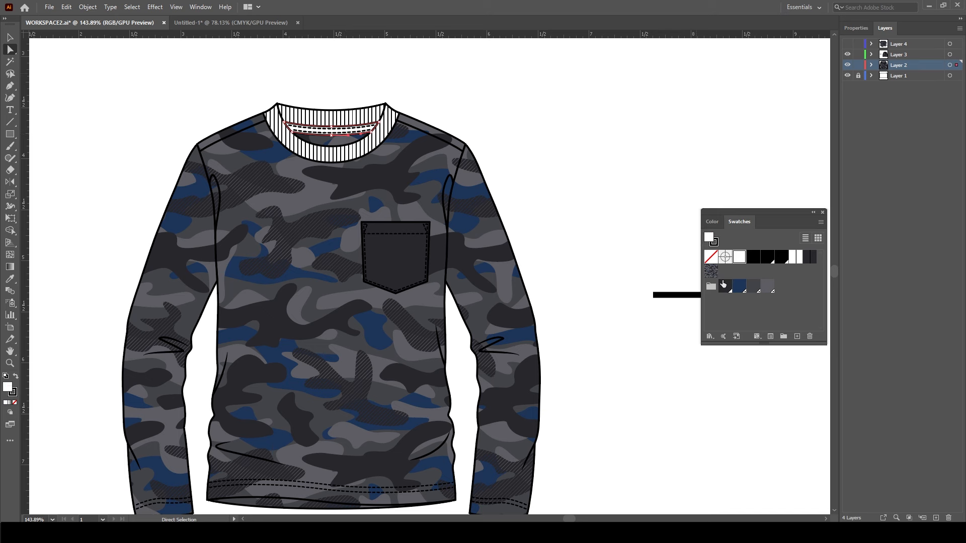
click(741, 290)
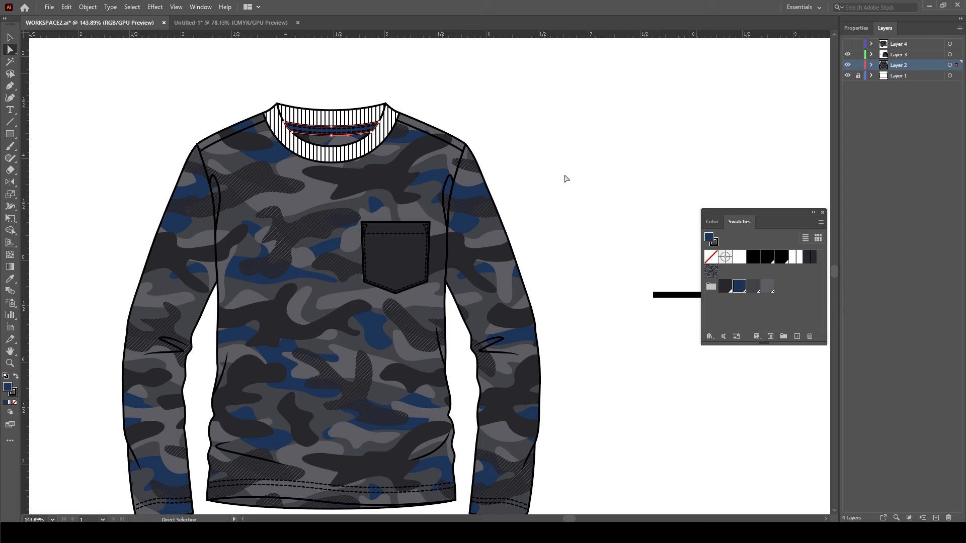
click(332, 161)
Select the ribbed back collar piece and open its white striped pattern swatch for editing
key(v)
drag(328, 111, 376, 126)
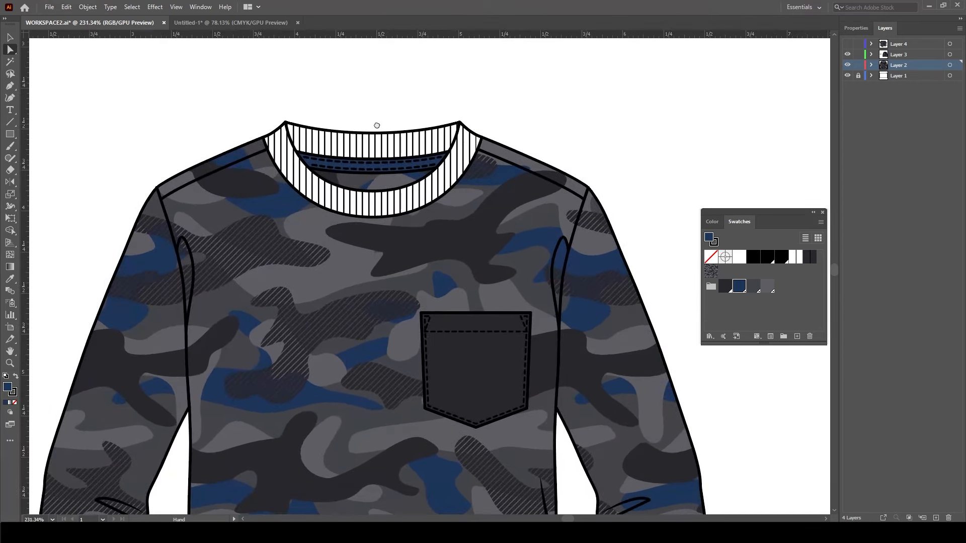
click(9, 38)
click(334, 132)
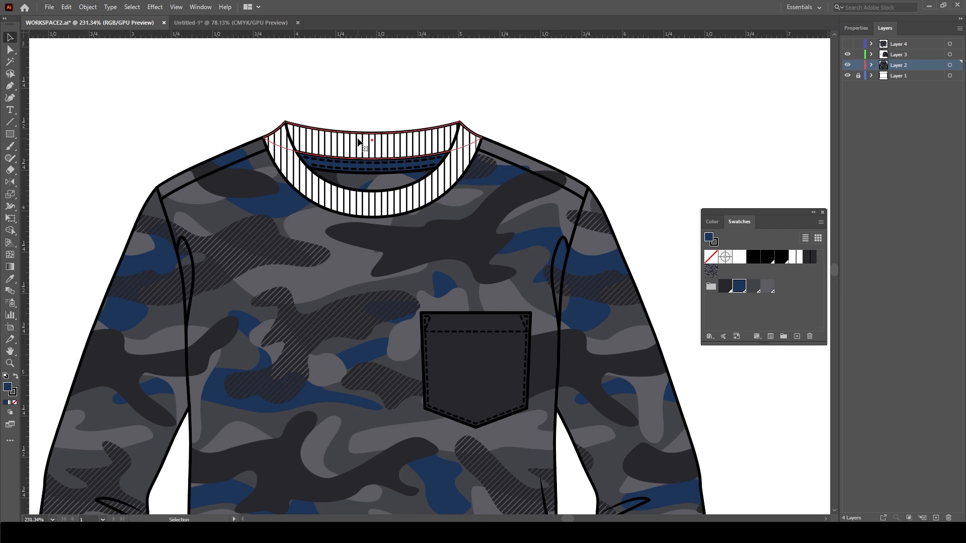
click(858, 29)
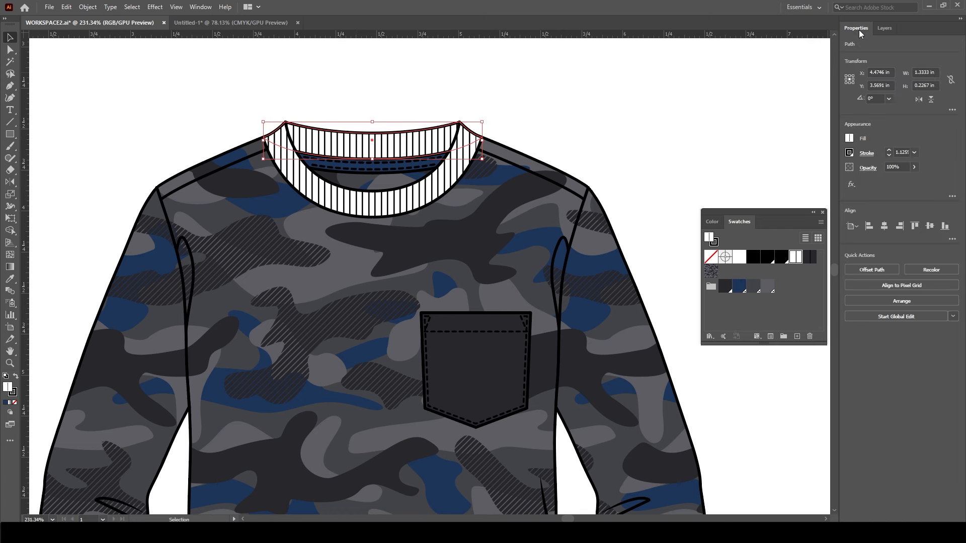
double_click(796, 259)
click(590, 290)
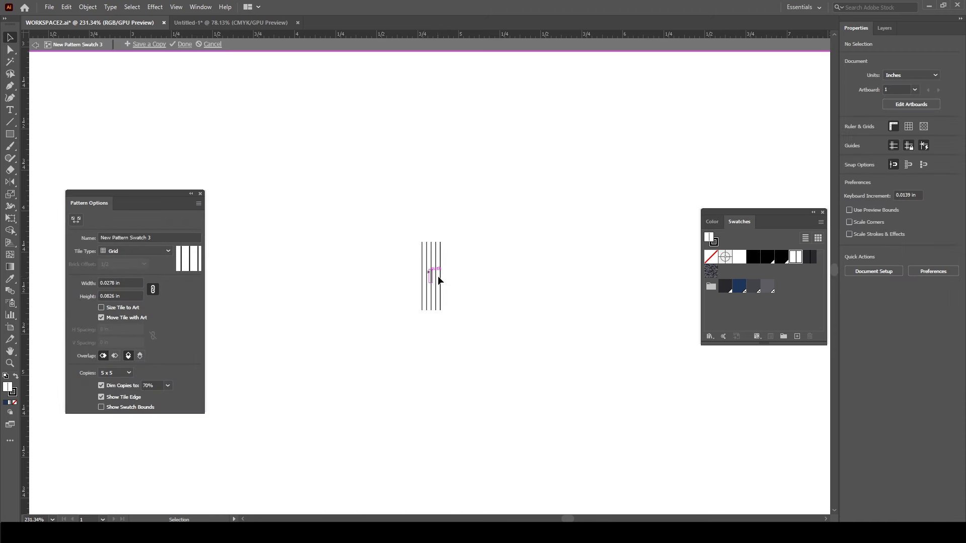
Set the striped pattern's preview to 1 x 1 copies so only the single tile is shown
key(ctrl+space)
click(435, 255)
click(449, 260)
click(413, 303)
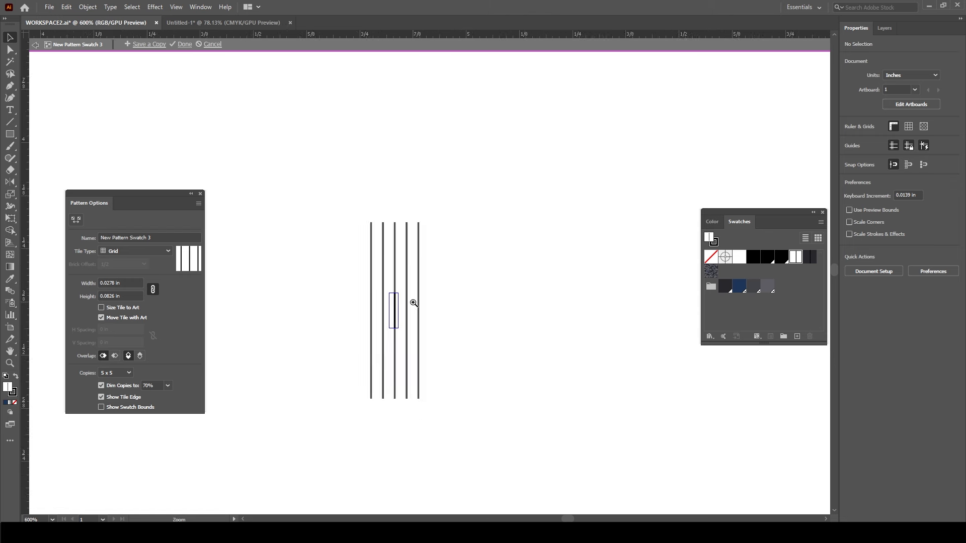
ctrl+double_click(413, 302)
key(space)
drag(428, 236, 441, 262)
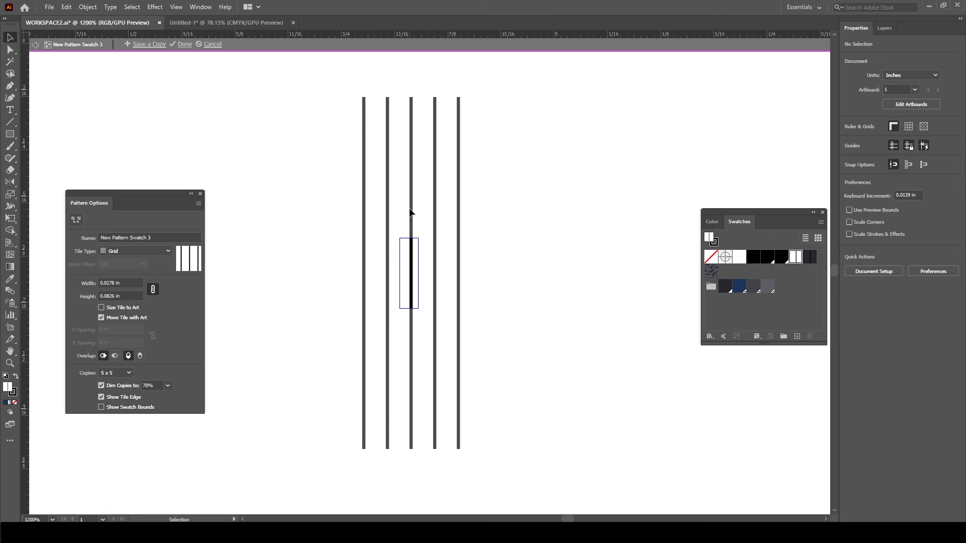
click(123, 373)
click(116, 383)
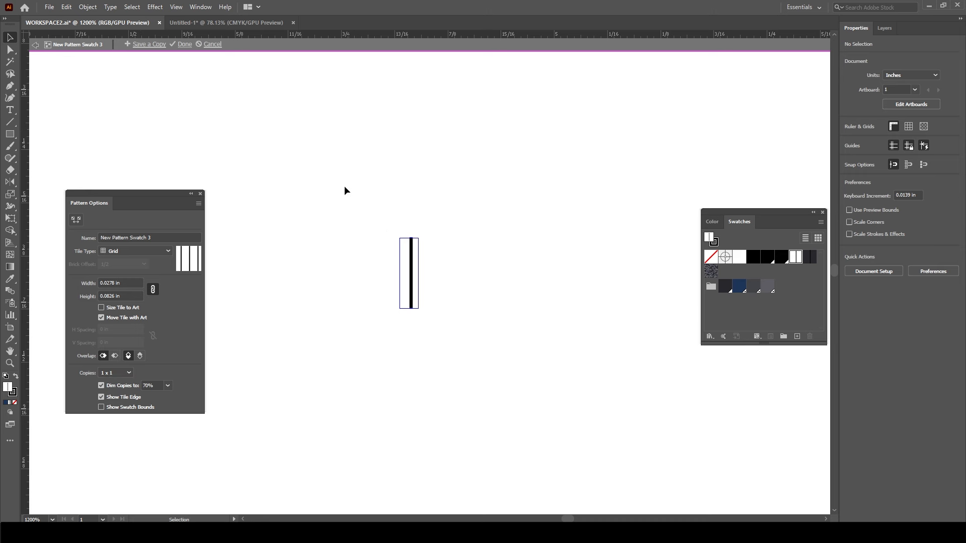
Select the pattern tile artwork and release its clipping mask
drag(385, 216, 515, 382)
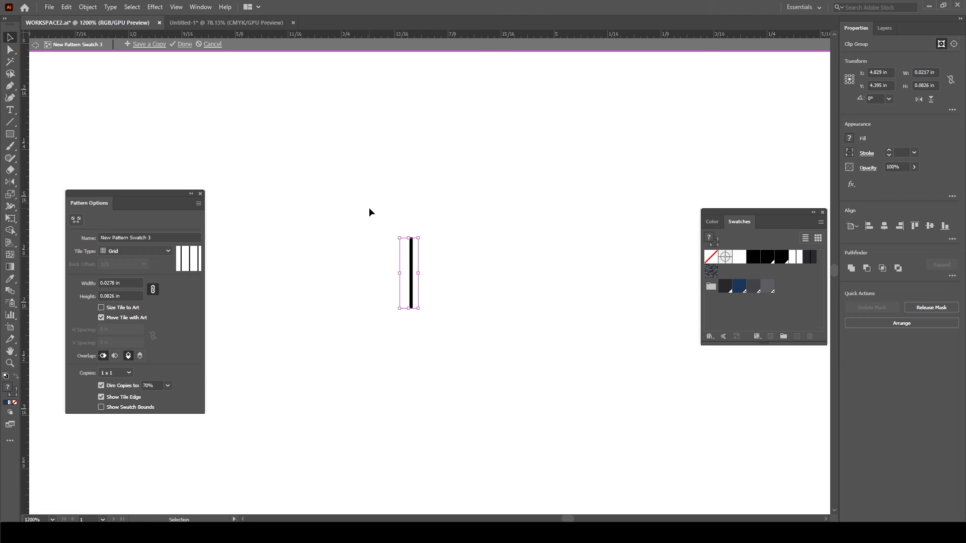
click(89, 7)
mouse_move(95, 32)
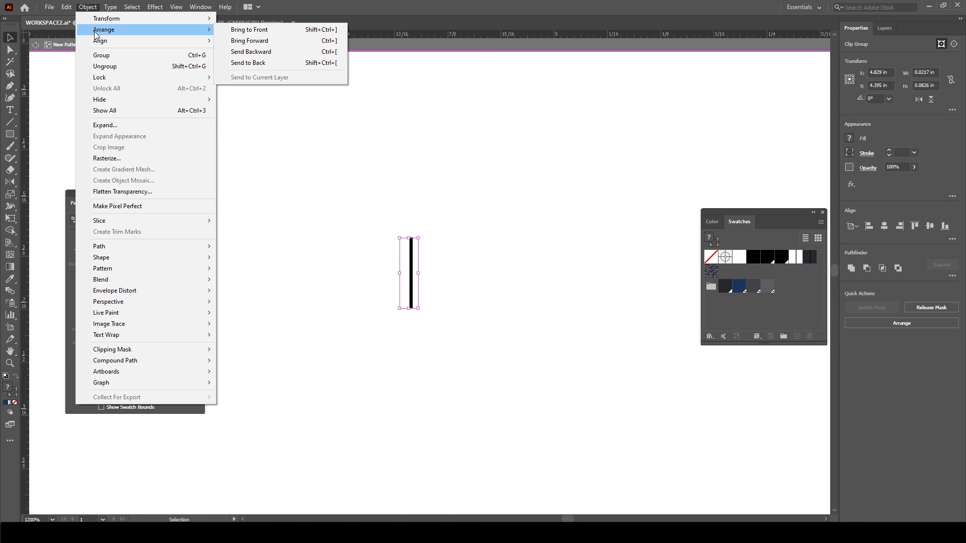
mouse_move(179, 351)
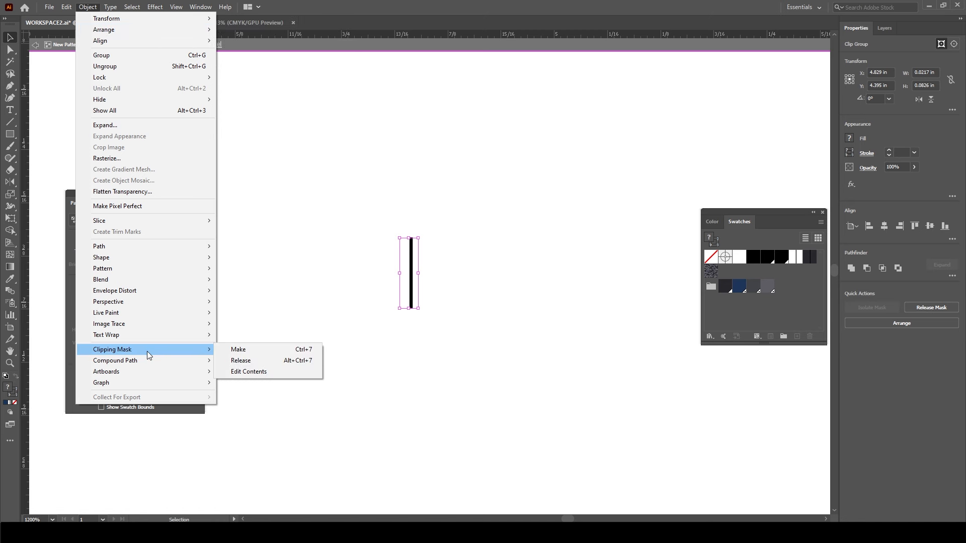
click(241, 362)
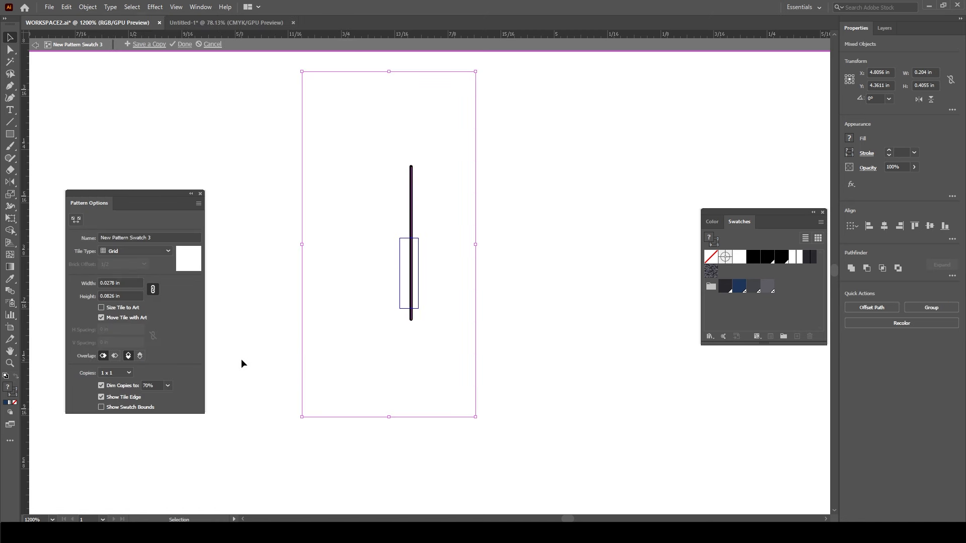
Fill the white background rectangle behind the stripe with the dark charcoal swatch
click(569, 254)
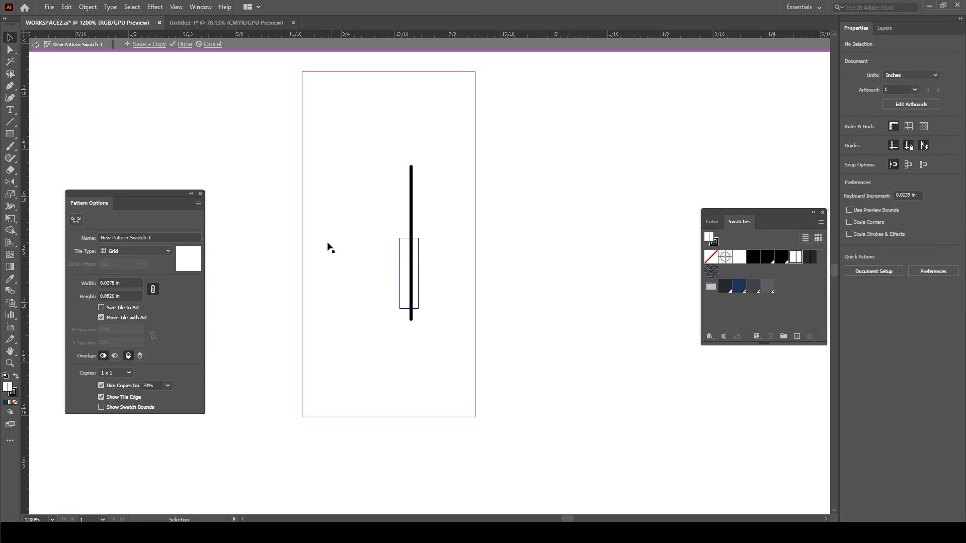
click(441, 126)
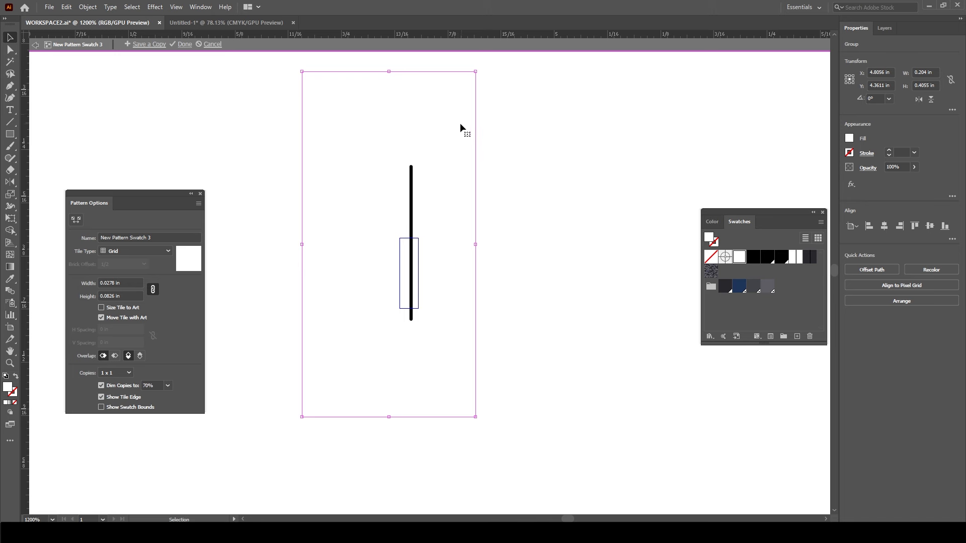
click(725, 287)
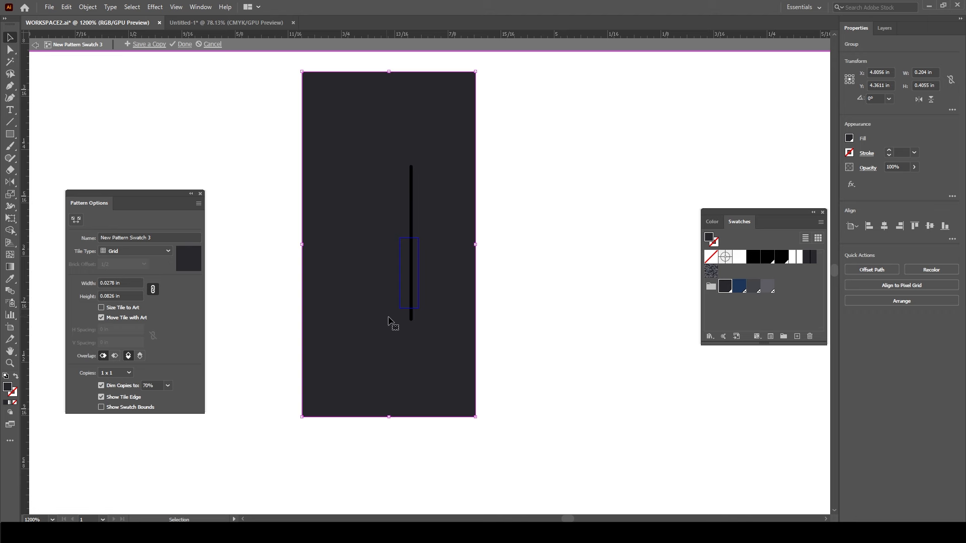
Select all the tile artwork, make it a clipping mask again, and deselect it
drag(268, 63, 508, 445)
click(87, 6)
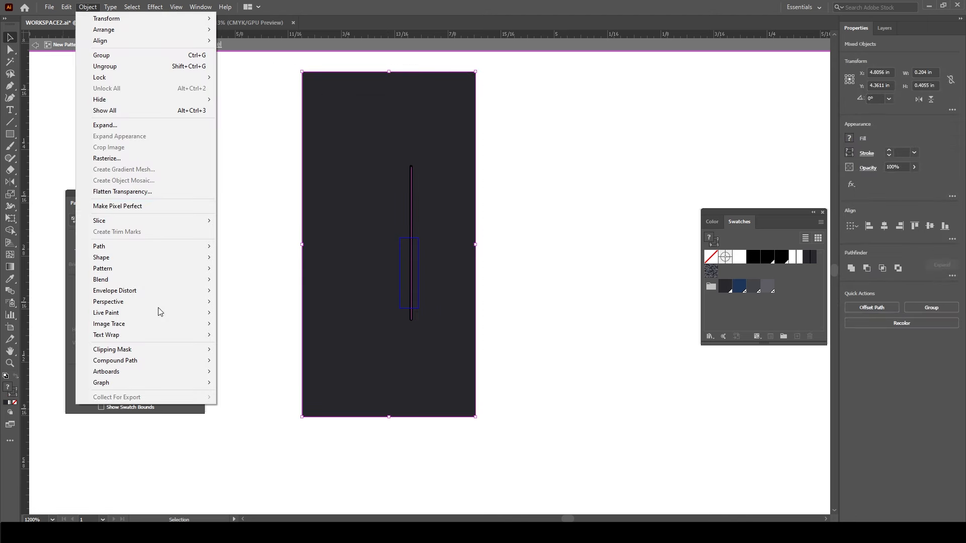
mouse_move(177, 358)
click(231, 352)
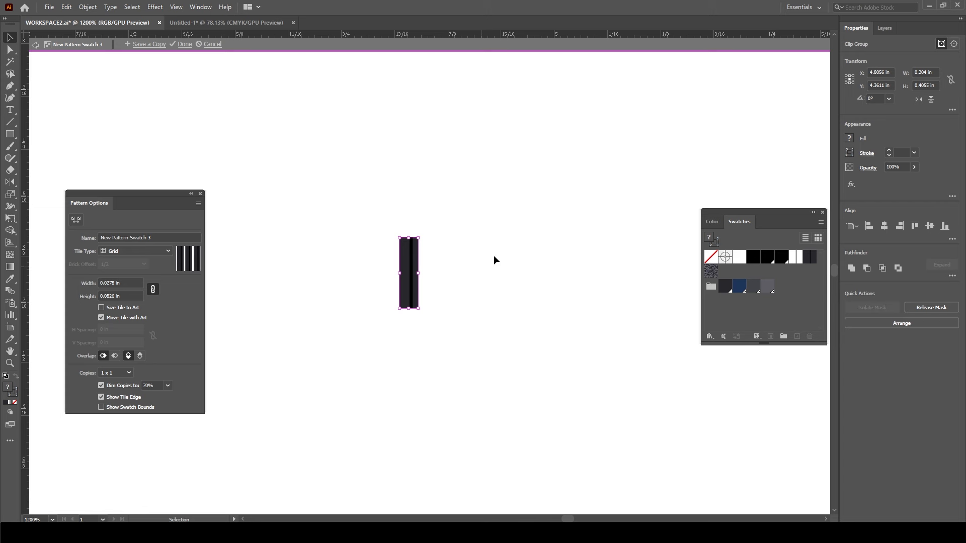
click(493, 256)
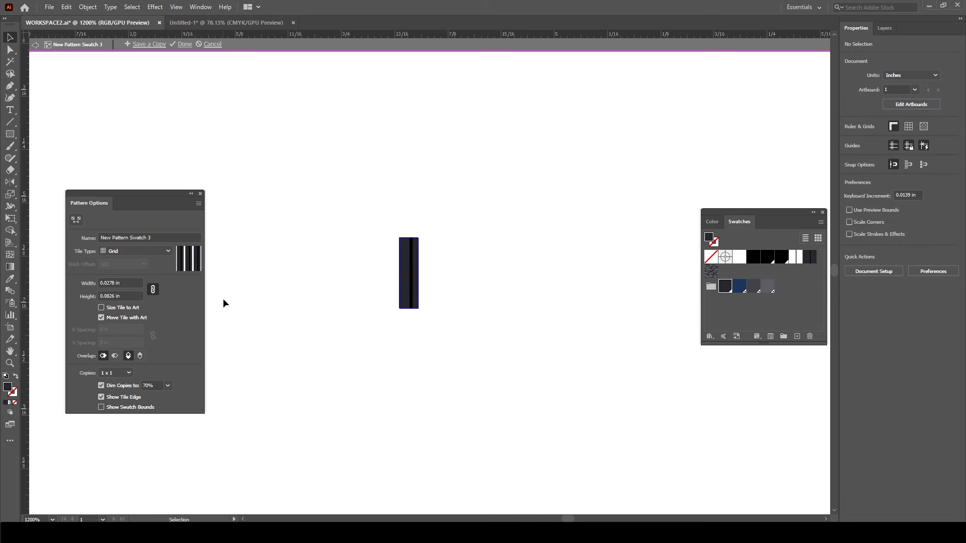
Preview the pattern as 5 x 5 copies, stretch the tile's clip group sideways to cover the white gaps between stripes, and finish pattern editing
click(122, 374)
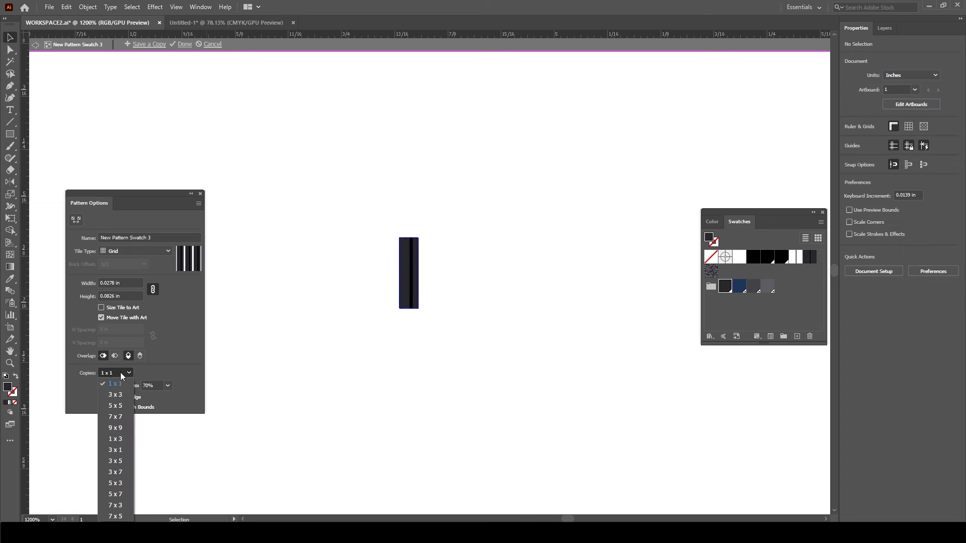
click(115, 406)
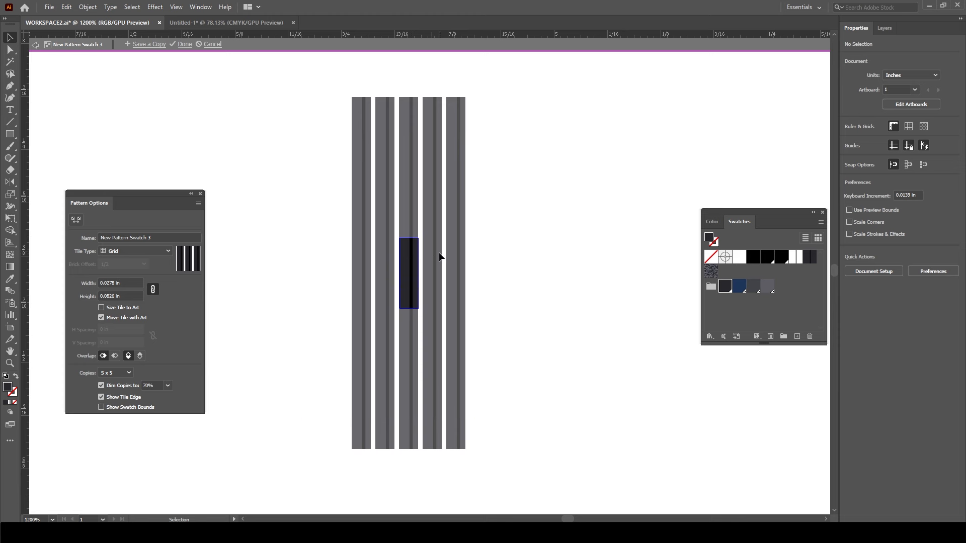
drag(396, 240, 546, 248)
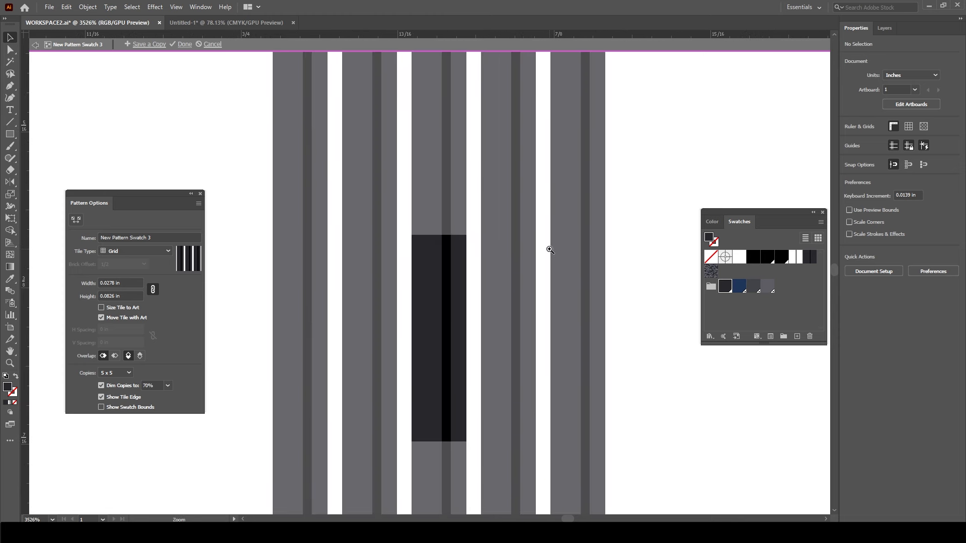
key(v)
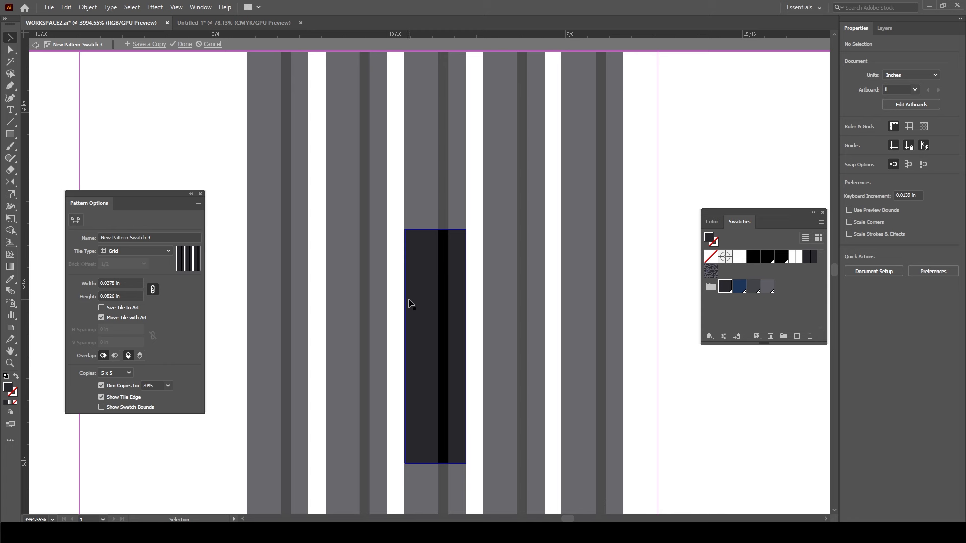
click(408, 329)
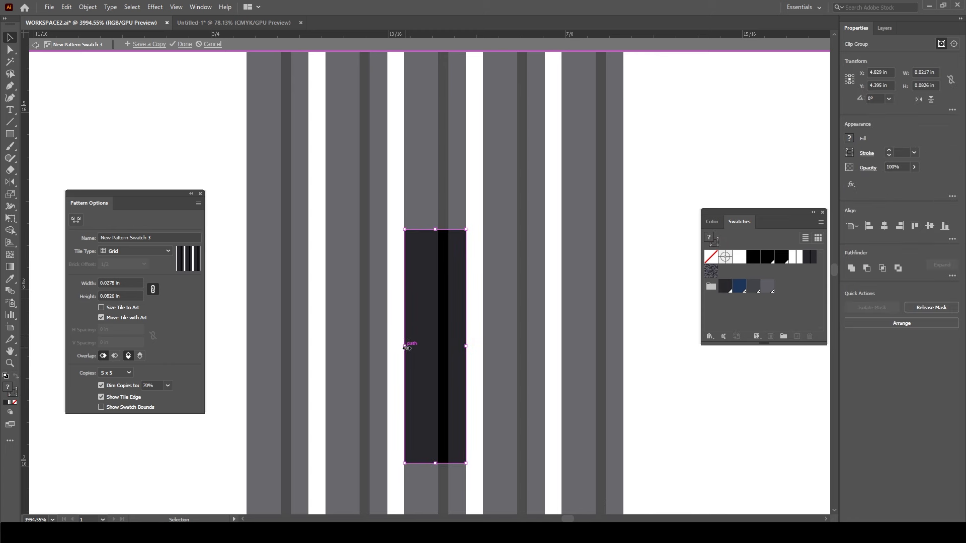
drag(406, 347, 385, 346)
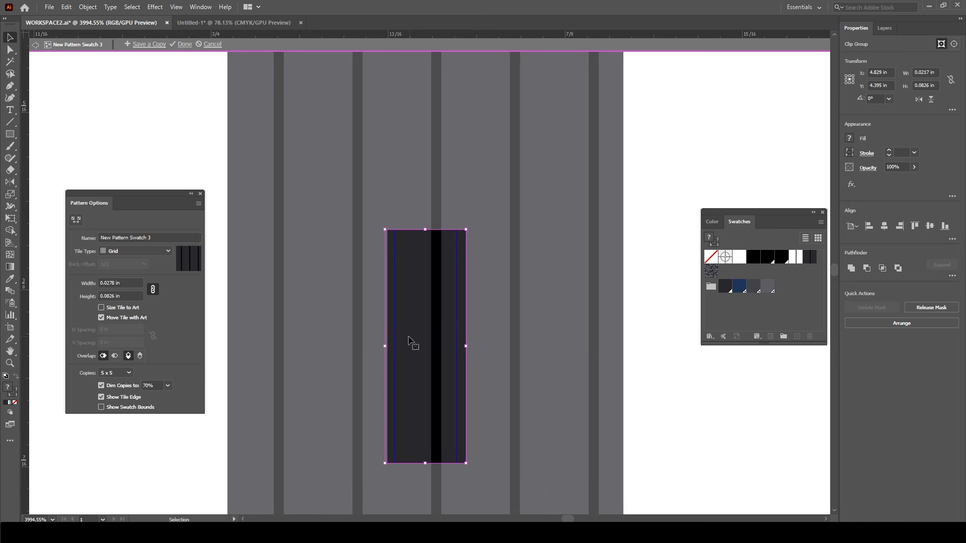
click(636, 265)
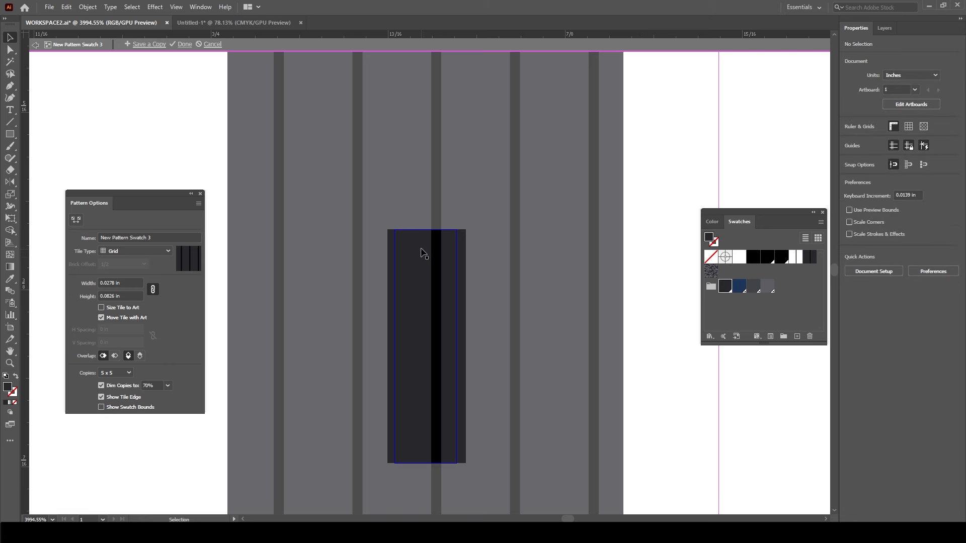
click(182, 44)
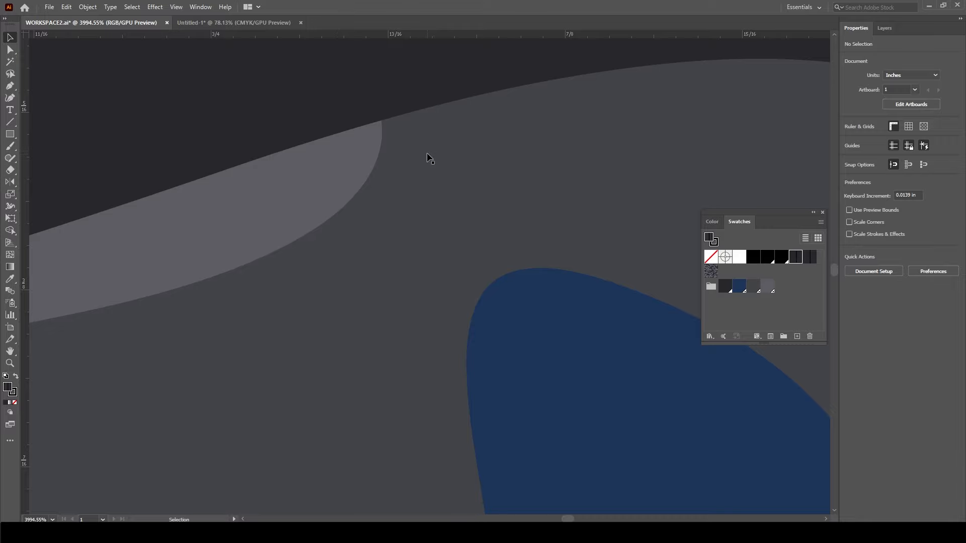
Compare the rib line spacing on the back and front collar pieces of the first shirt
key(ctrl+0)
key(z)
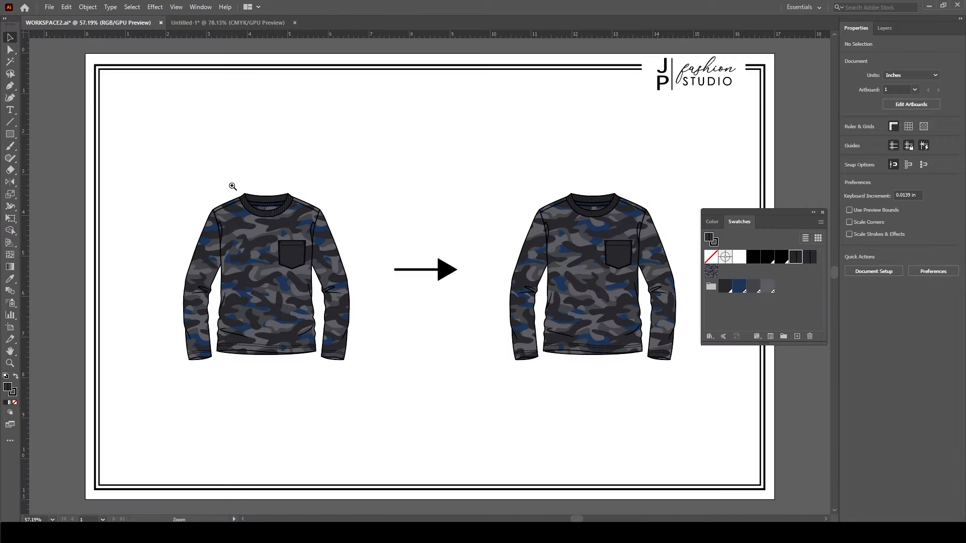
drag(233, 187, 452, 241)
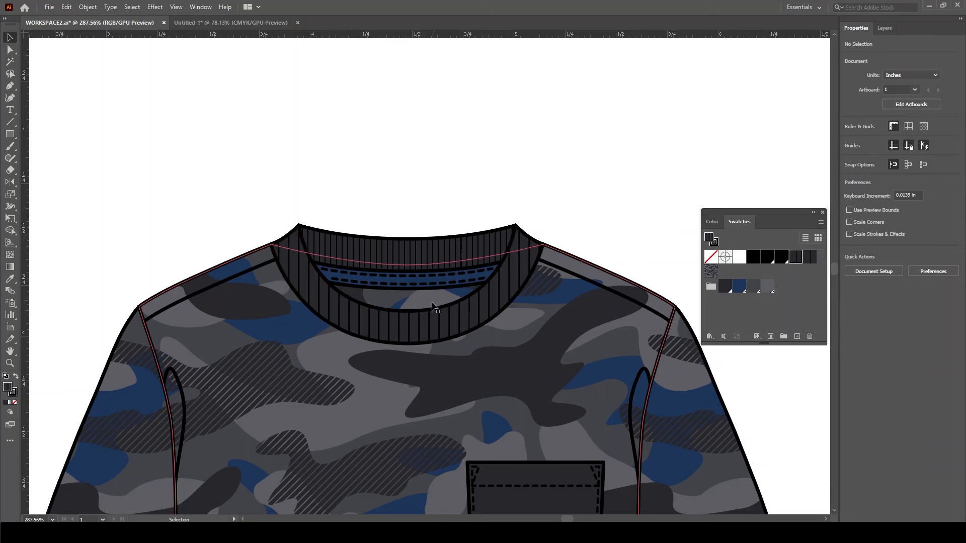
click(385, 261)
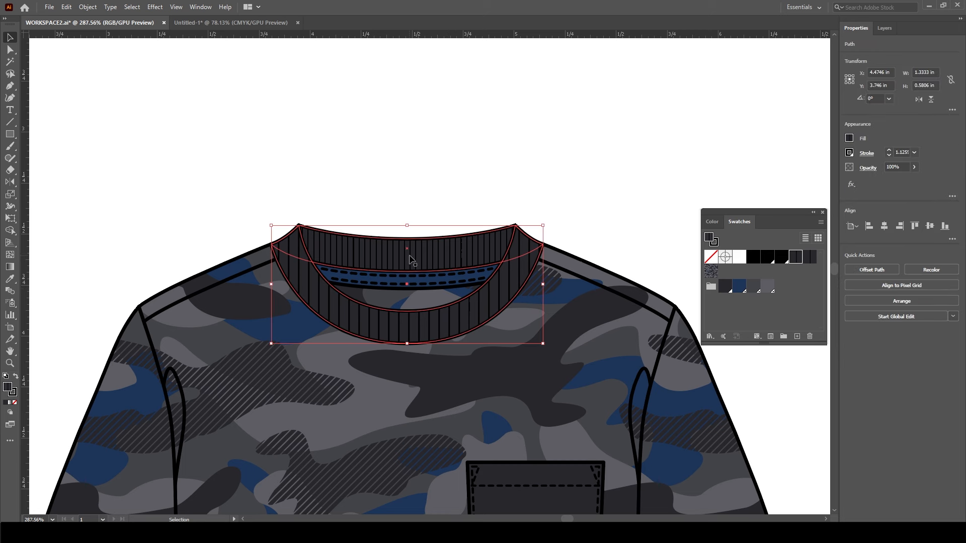
click(445, 256)
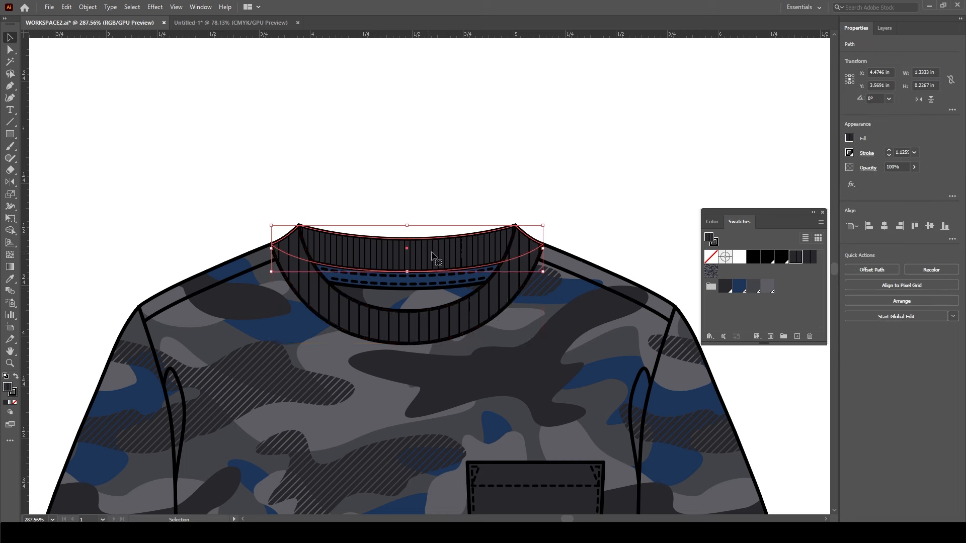
click(384, 325)
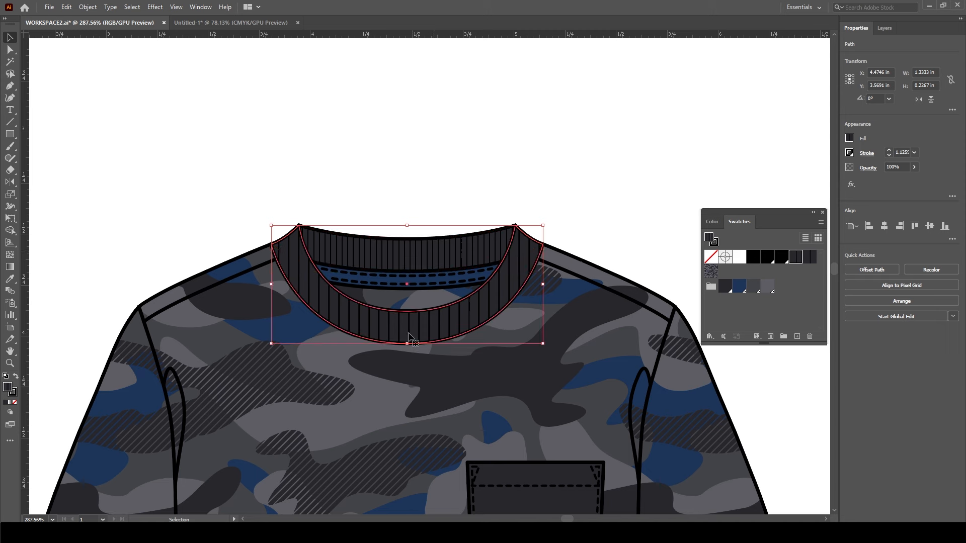
Scale only the rib pattern inside the back collar piece uniformly to 180%, leaving the object itself untransformed, and deselect it
click(400, 259)
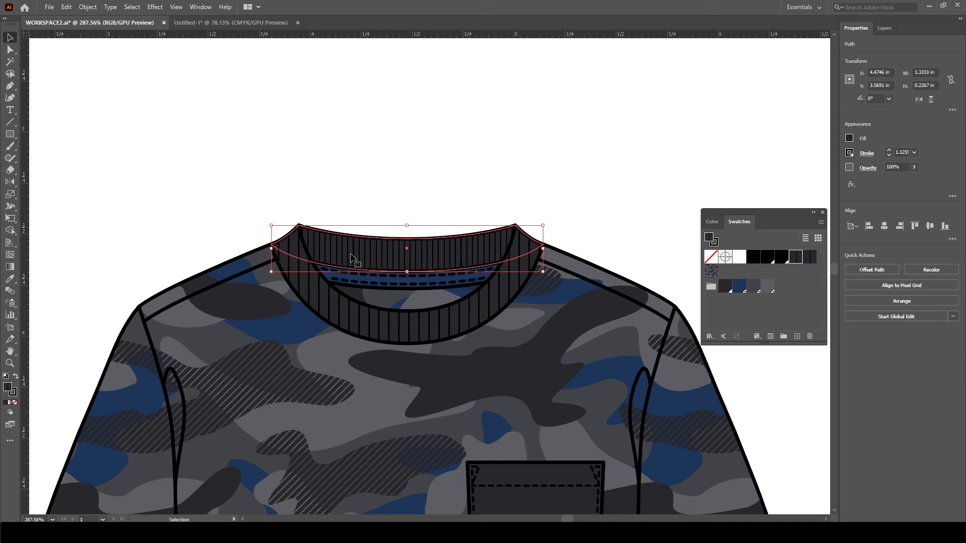
right_click(378, 252)
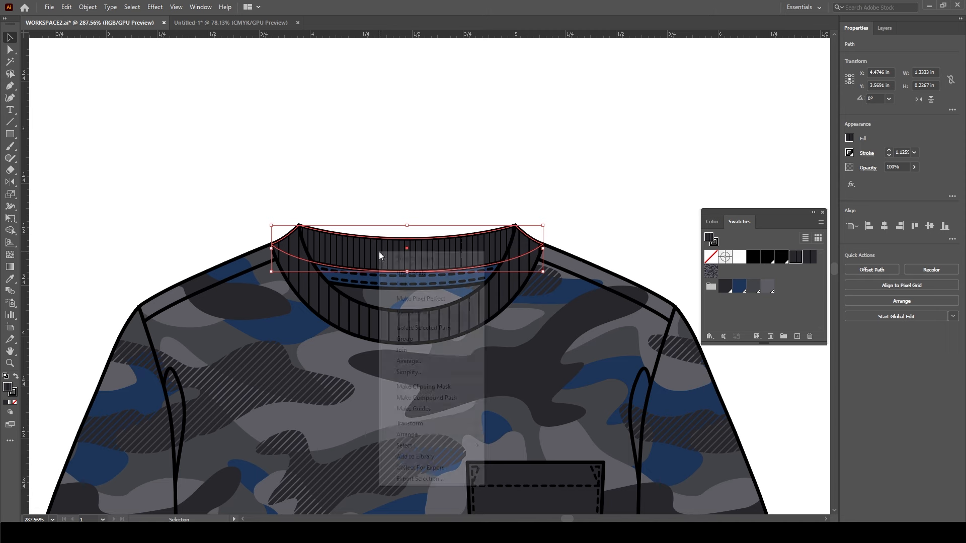
mouse_move(503, 422)
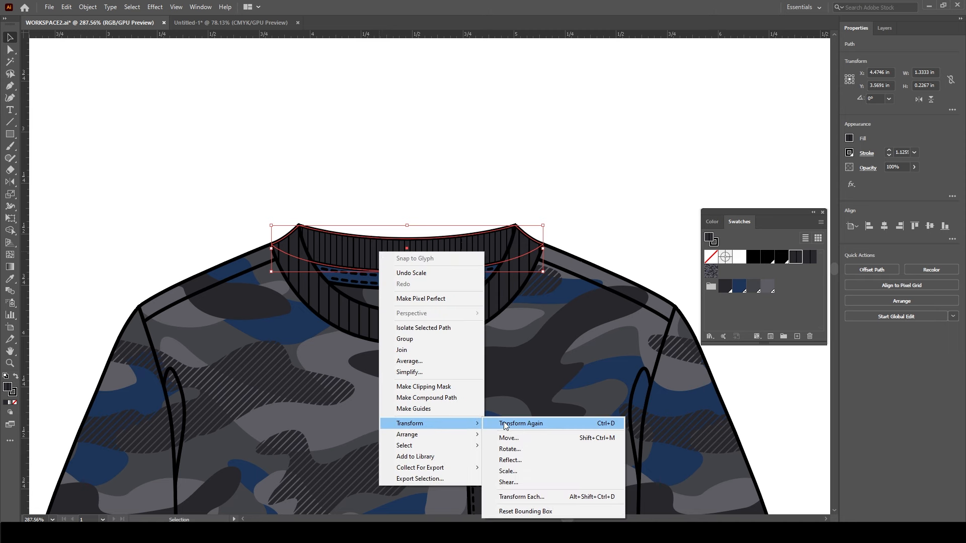
click(523, 472)
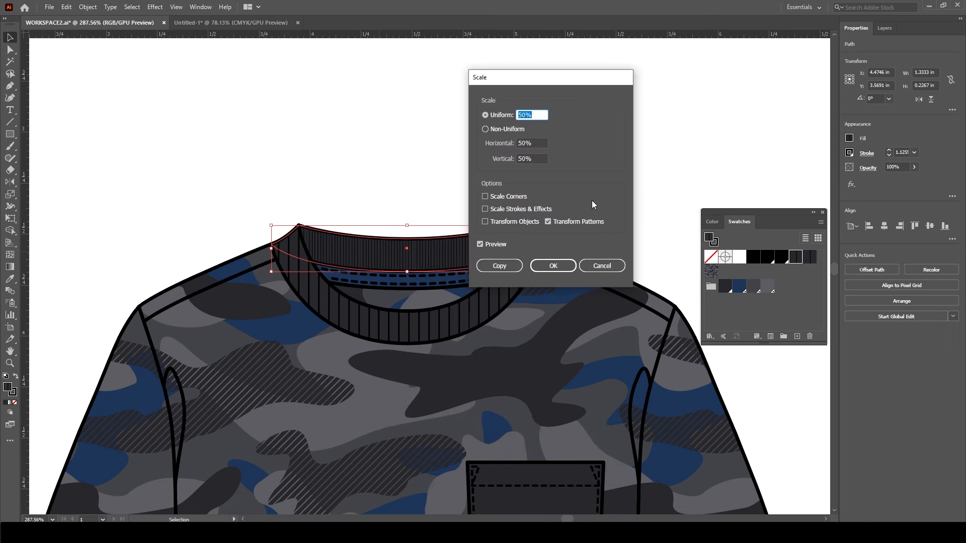
text(200)
key(Tab)
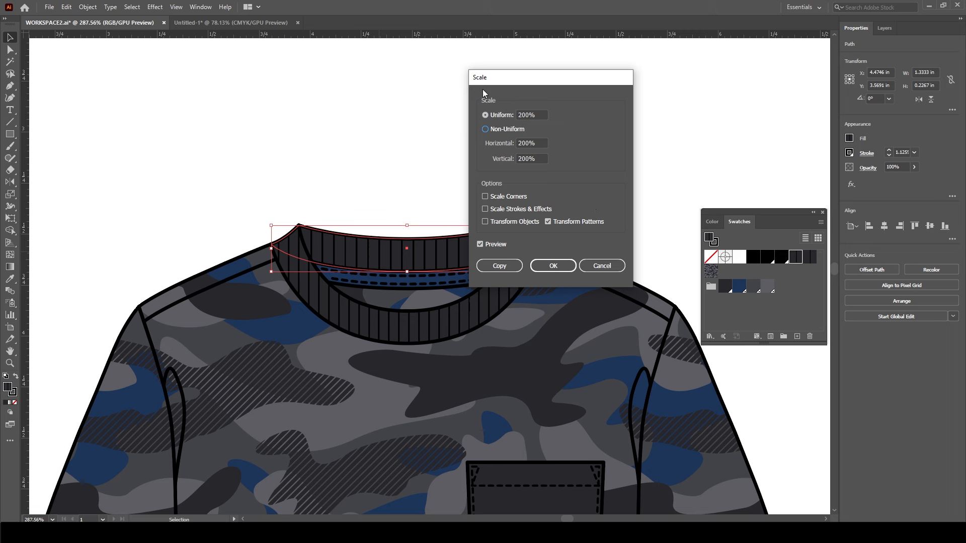
click(534, 115)
text(180)
click(541, 266)
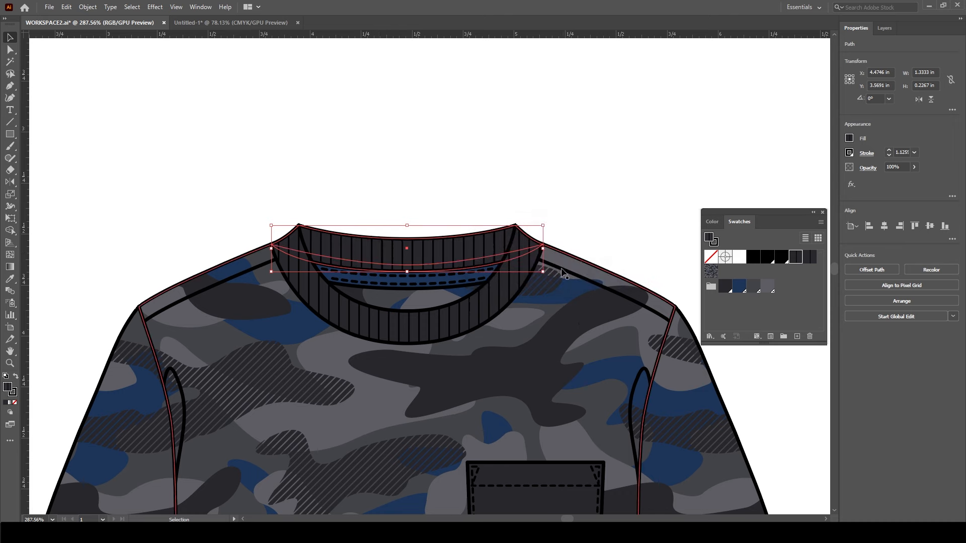
click(542, 195)
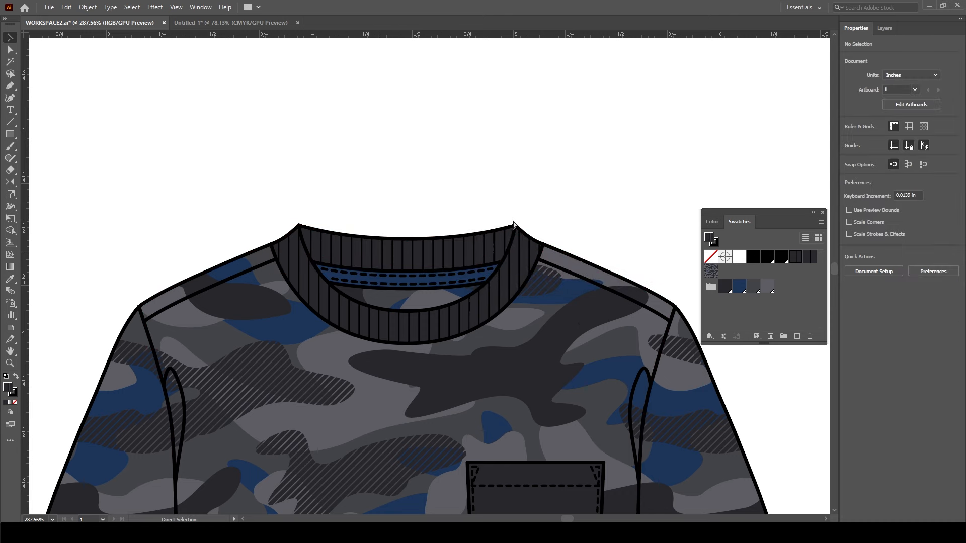
Review the recolored shirt beside the reference shirt on the full artboard and collapse the floating swatches window
key(ctrl+minus)
key(ctrl+minus)
drag(601, 296, 546, 127)
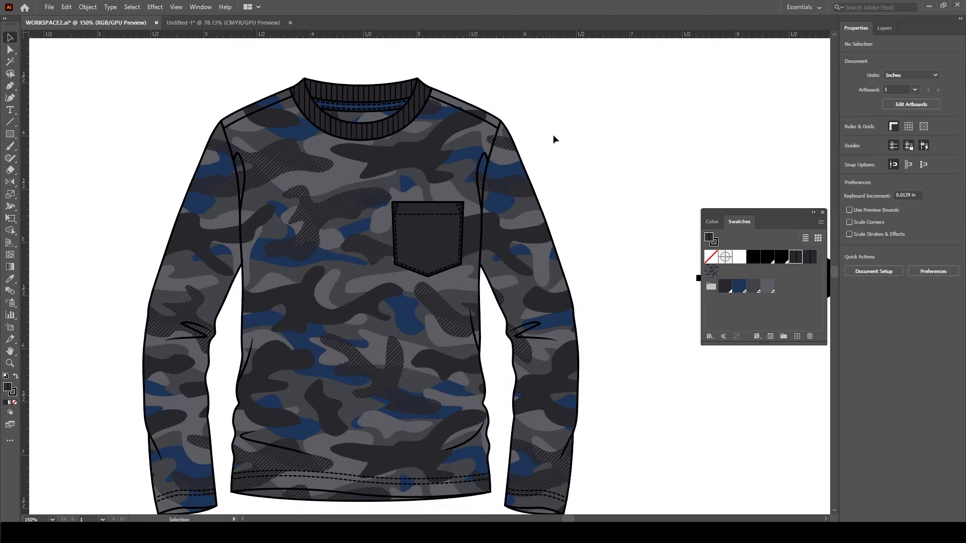
key(ctrl+minus)
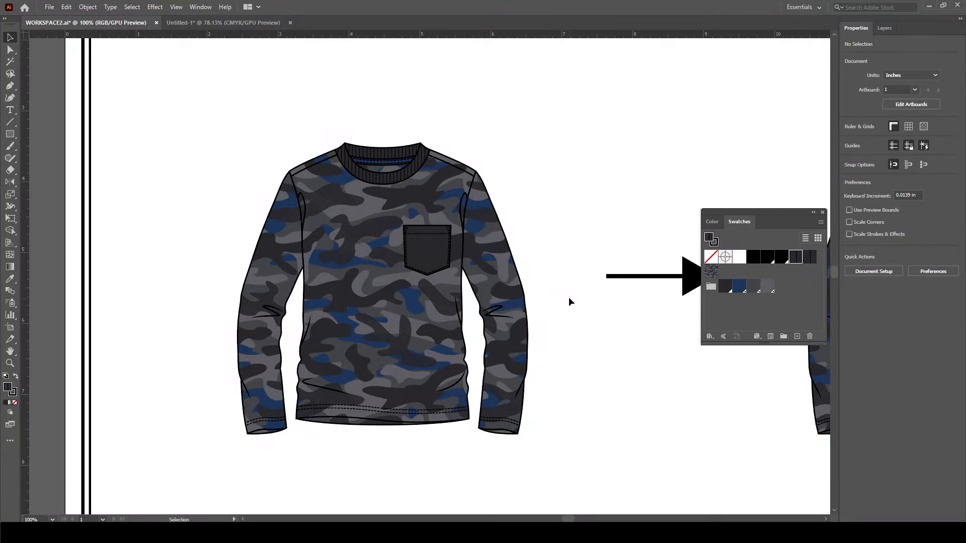
key(ctrl+0)
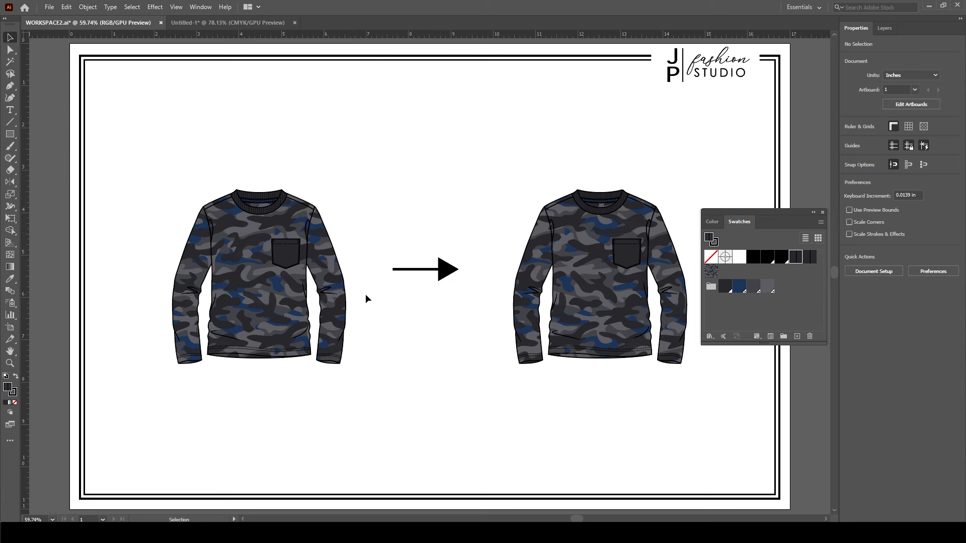
click(813, 213)
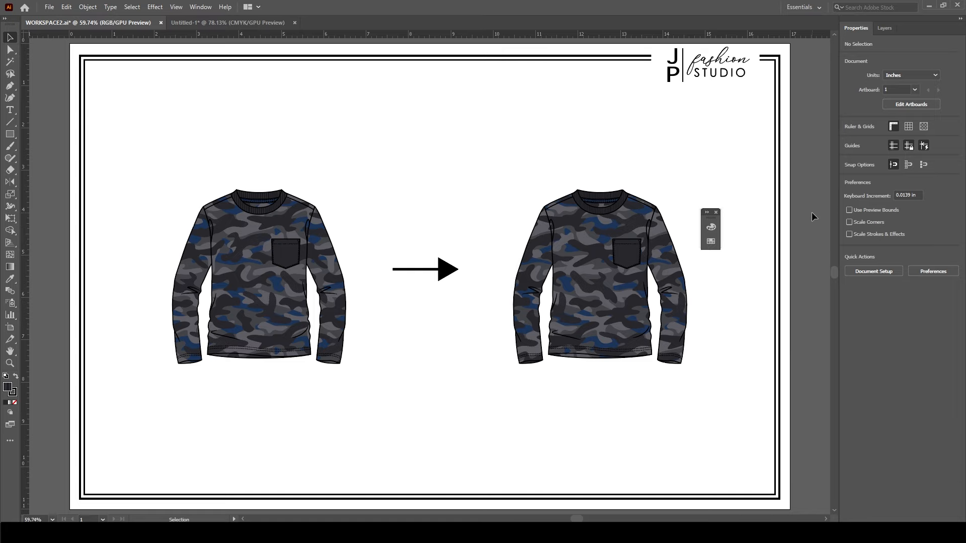